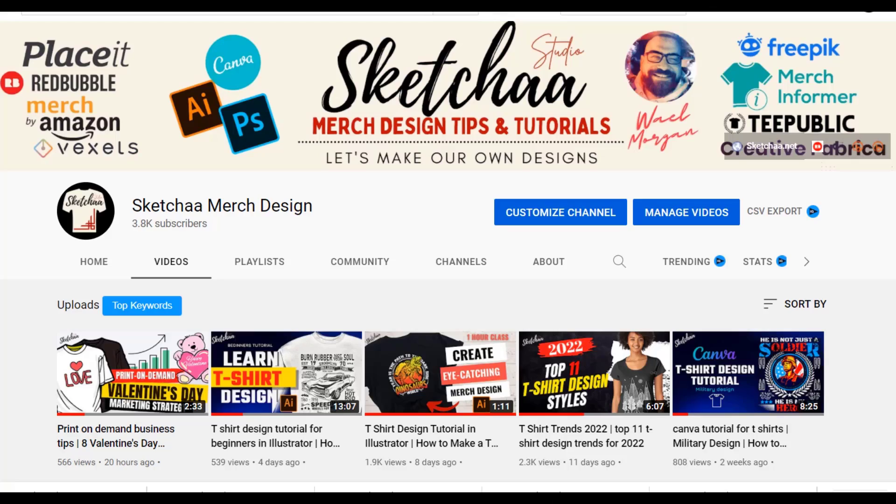
Look through the uploaded T-shirt design tutorials on the Sketchaa Merch Design channel
scroll(448, 261, down, 4)
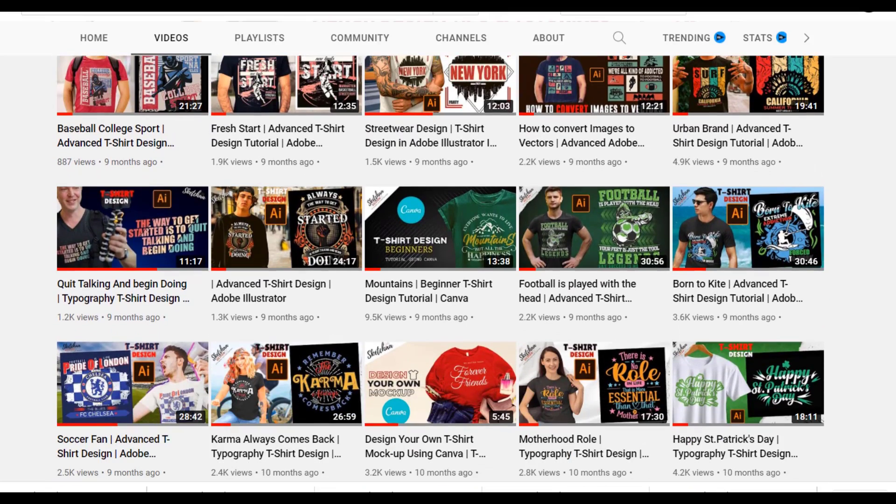
scroll(440, 268, down, 3)
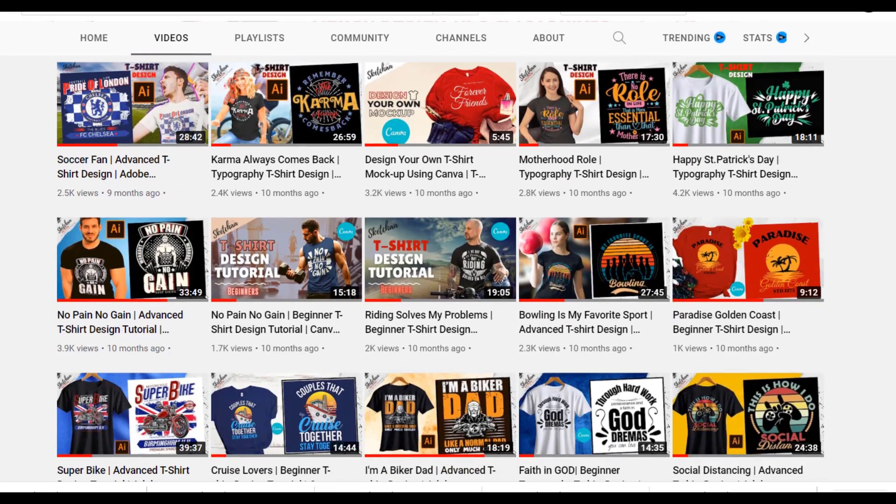
scroll(441, 268, down, 4)
scroll(441, 268, up, 9)
scroll(441, 268, up, 10)
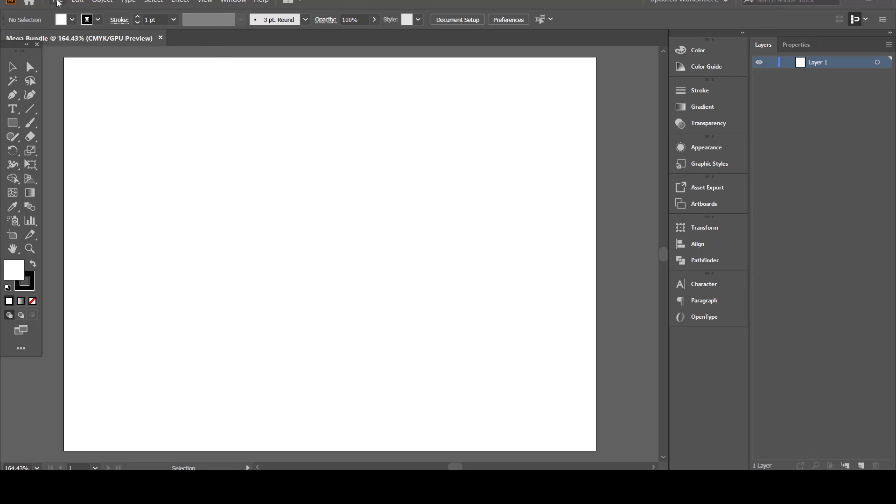
Create a new document named Offroad from the 4500 x 5400 px custom preset
click(57, 1)
mouse_move(120, 47)
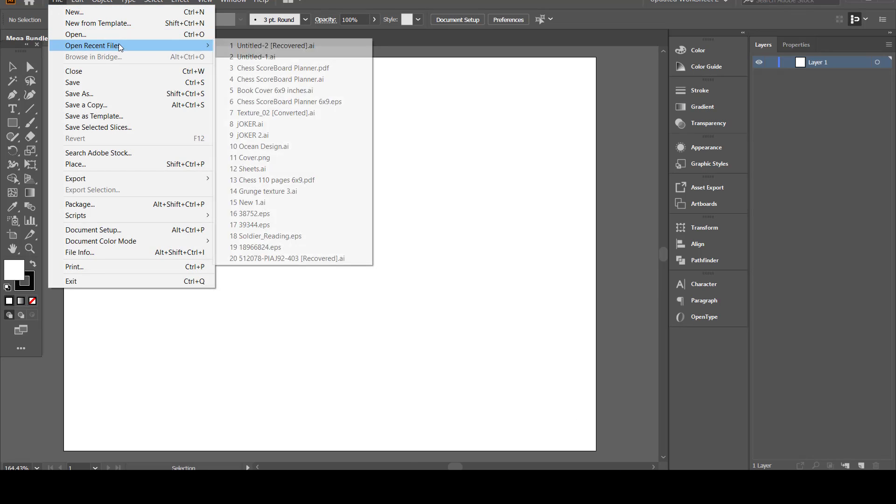
click(99, 15)
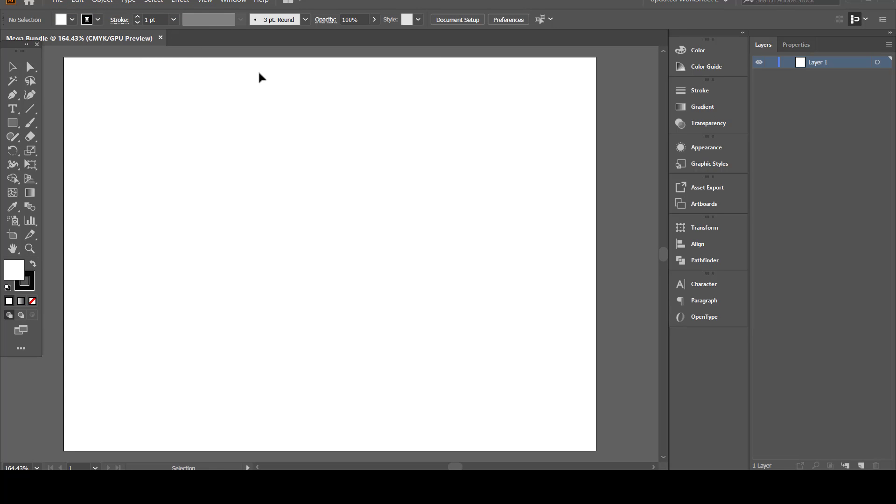
key(ctrl+n)
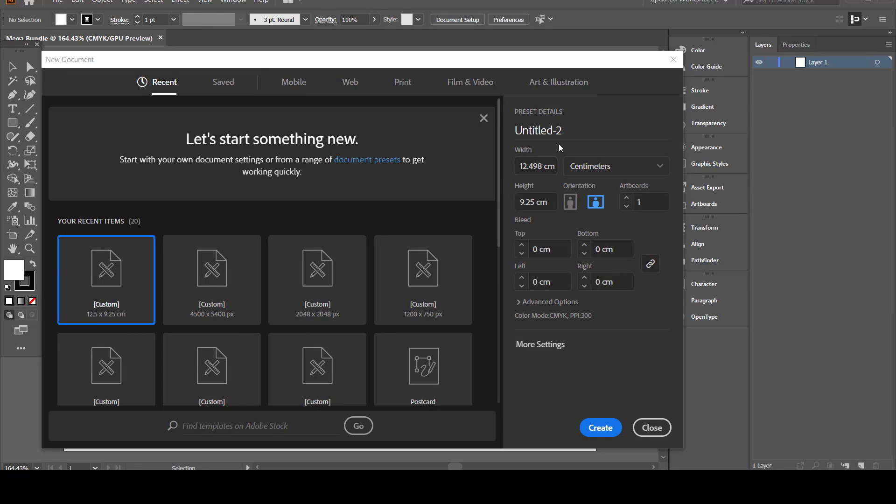
drag(571, 134, 488, 146)
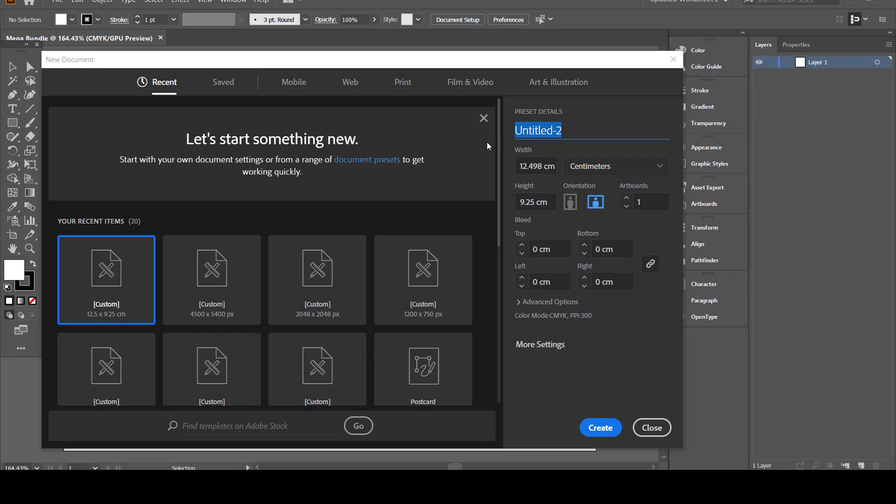
text(Offroad)
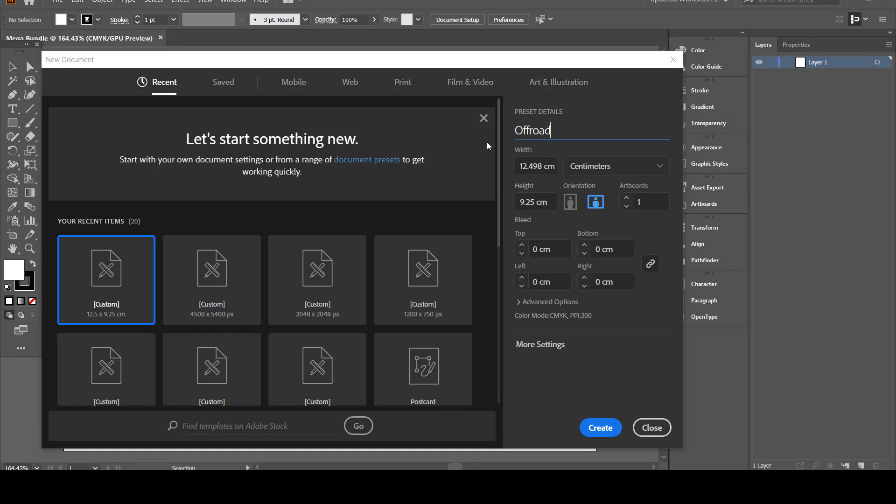
click(236, 299)
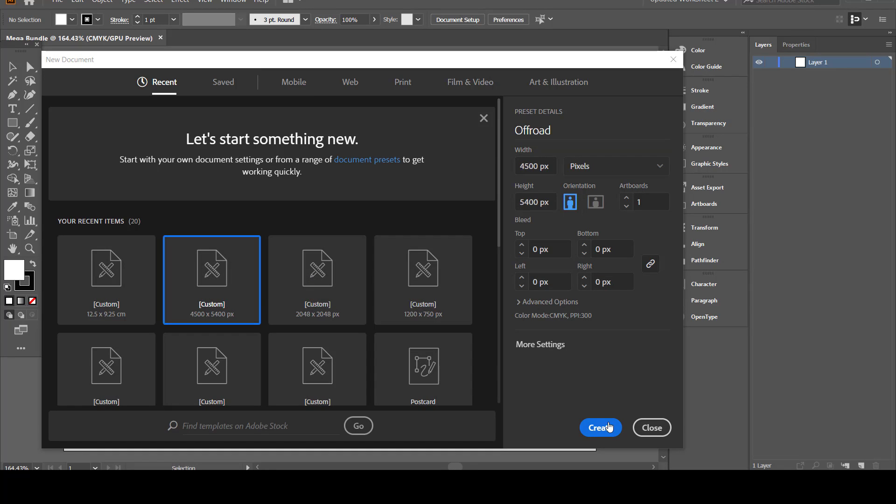
click(600, 427)
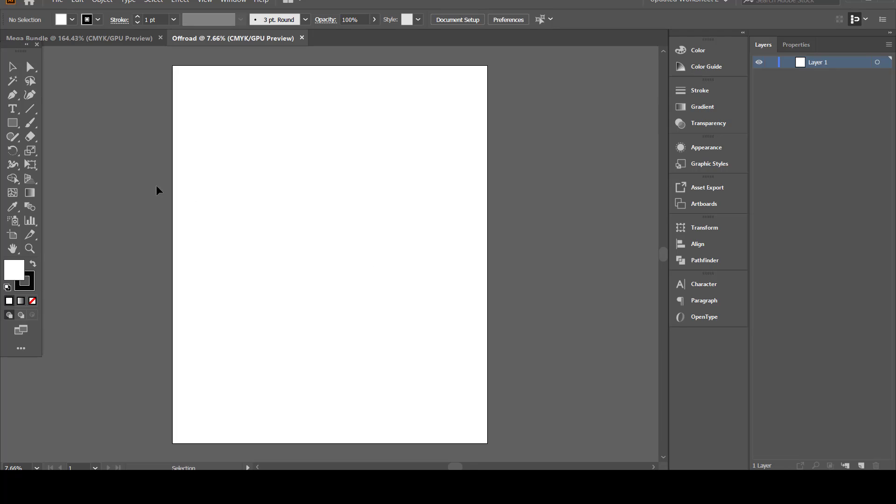
Cover the whole artboard with a rectangle filled with RGB Red and lock Layer 1
click(12, 123)
mouse_move(487, 66)
mouse_down()
mouse_move(435, 80)
mouse_move(180, 304)
mouse_move(173, 443)
mouse_up()
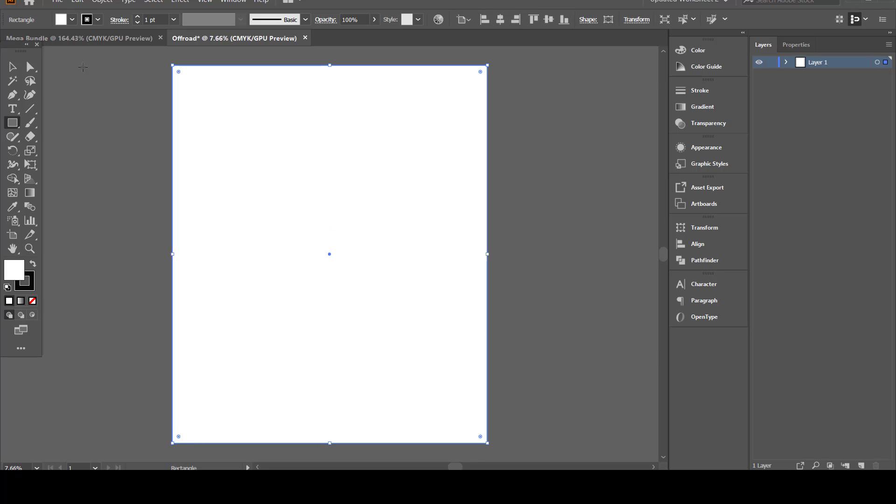
click(72, 20)
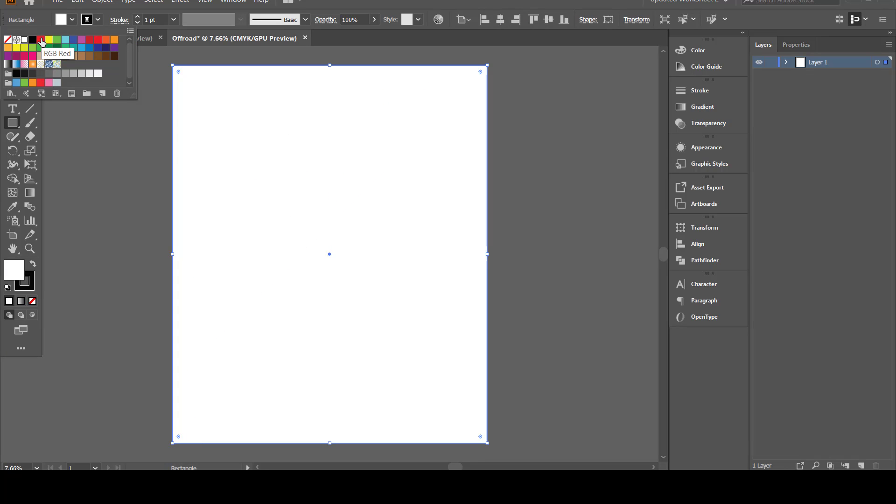
click(41, 40)
click(109, 129)
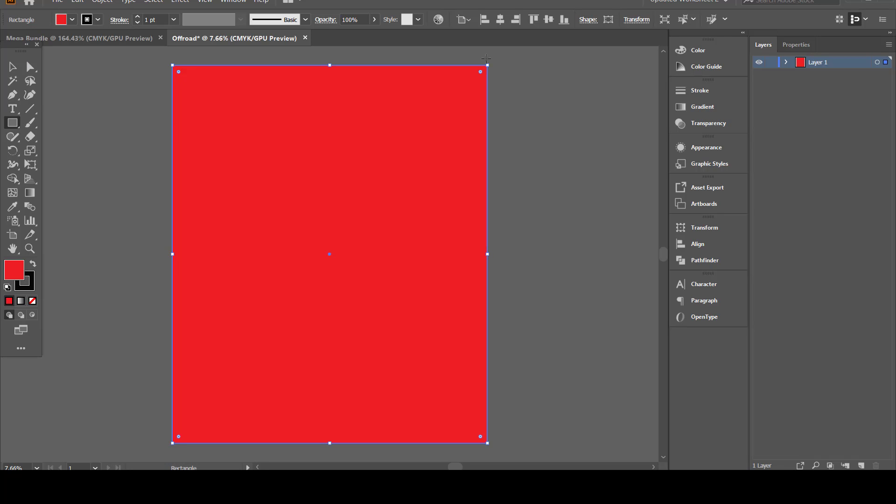
click(771, 62)
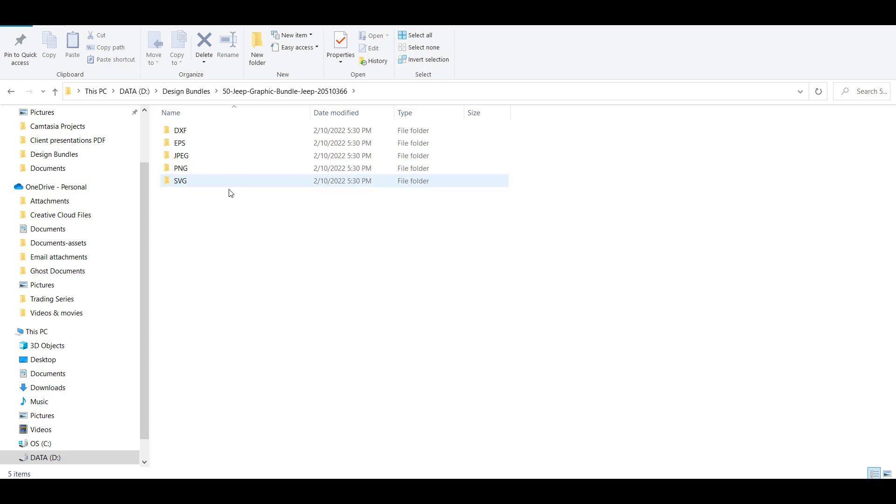
Place the jeep-on-rocks graphic from the bundle's SVG folder on Layer 2, then enlarge it and position it mid-artboard
double_click(229, 186)
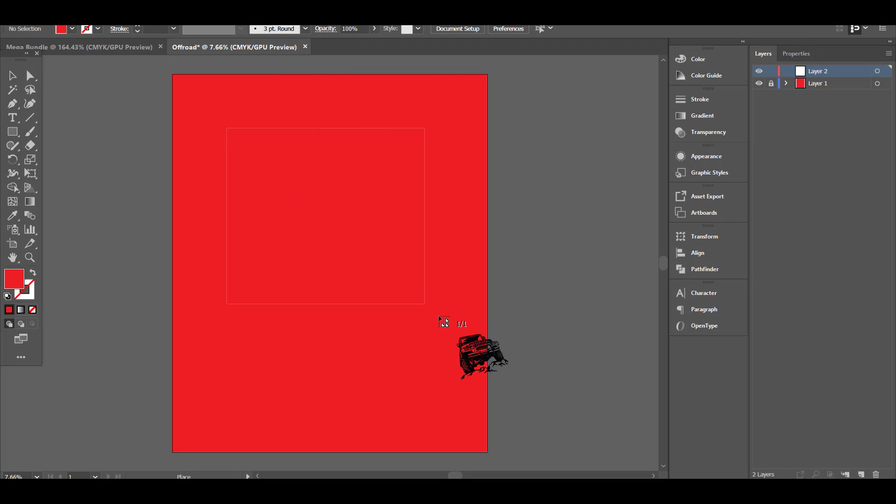
drag(436, 312, 454, 330)
drag(299, 207, 297, 229)
click(522, 196)
click(389, 230)
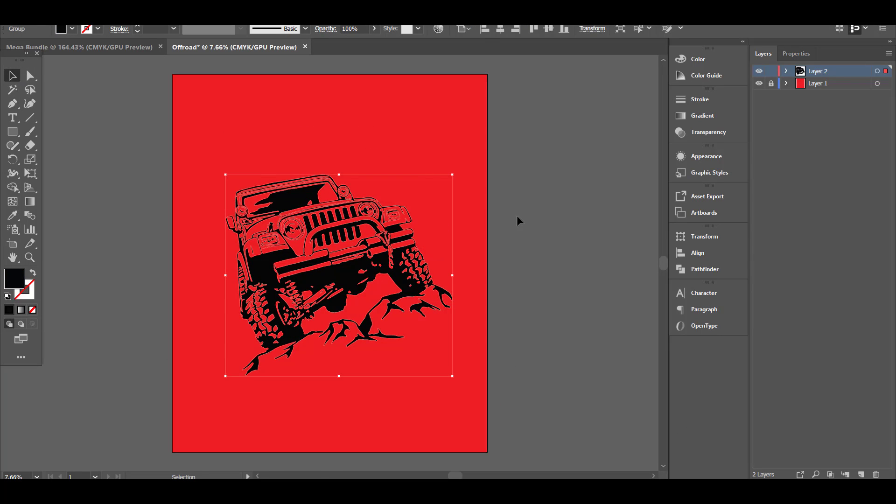
click(518, 220)
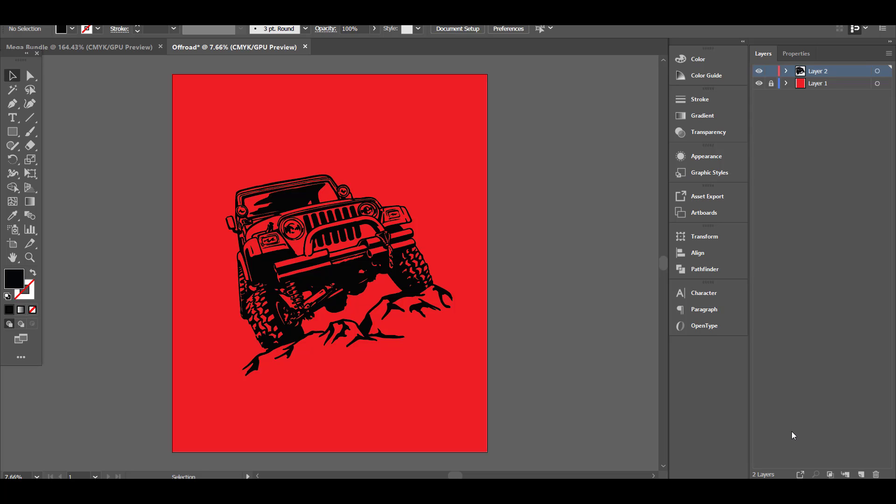
Draw a blue rectangle slightly larger than the jeep graphic around it and send it behind the artwork
click(14, 134)
mouse_move(466, 164)
mouse_down()
mouse_move(236, 378)
mouse_move(199, 395)
mouse_up()
click(73, 29)
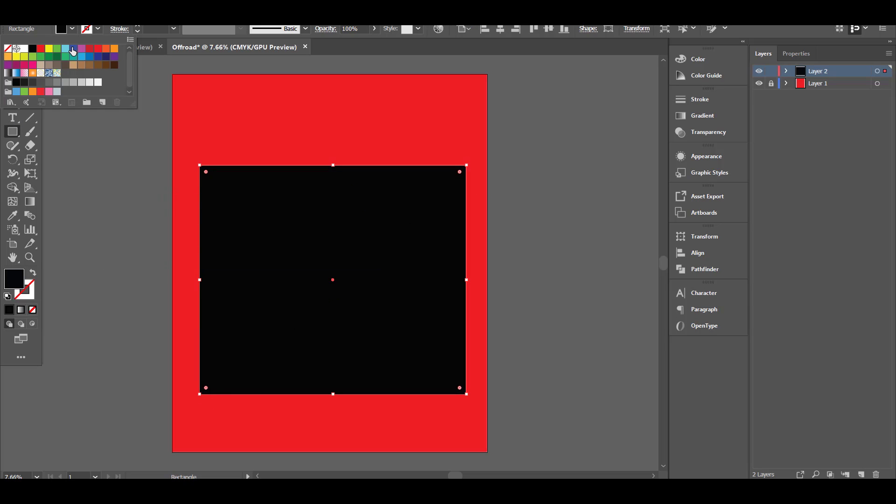
click(74, 48)
click(101, 142)
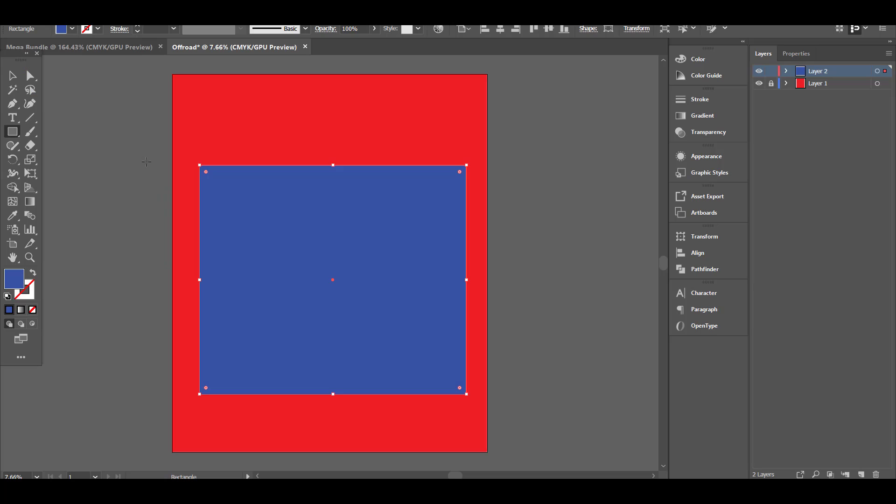
key(v)
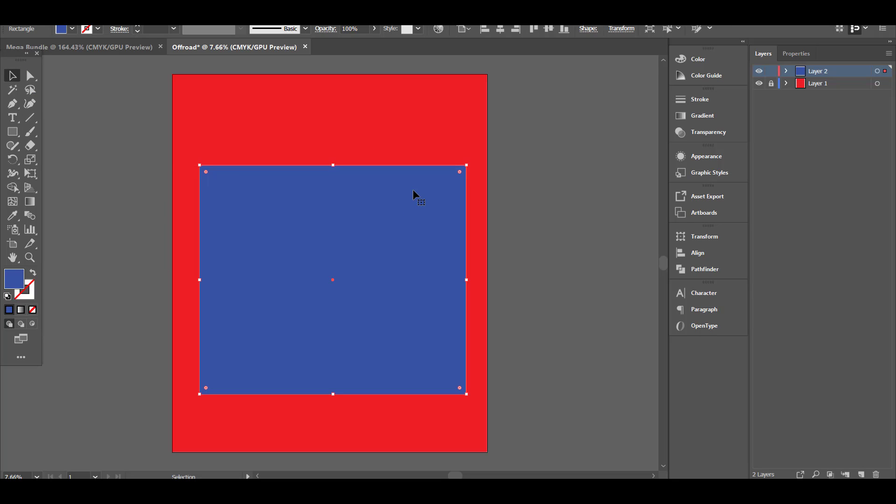
key(ctrl+shift+bracketleft)
click(399, 146)
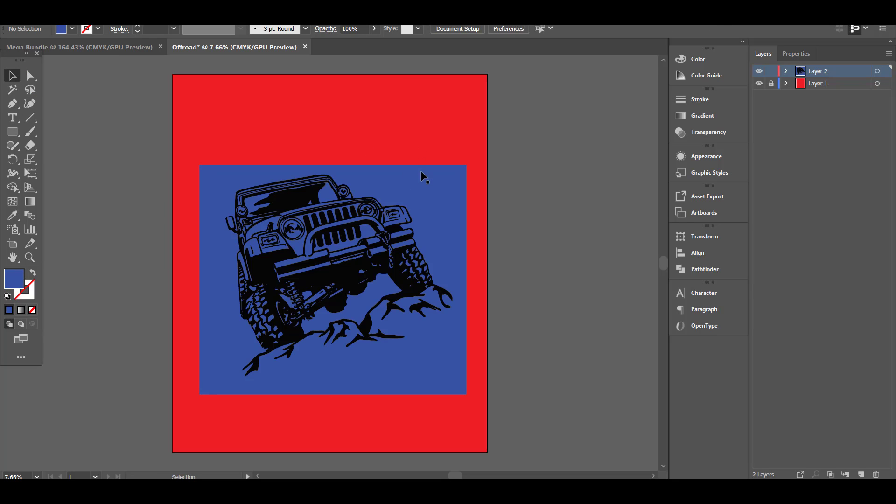
Remove the blue areas outside the jeep and between its underside and the rocks with the Shape Builder tool
drag(483, 240, 169, 289)
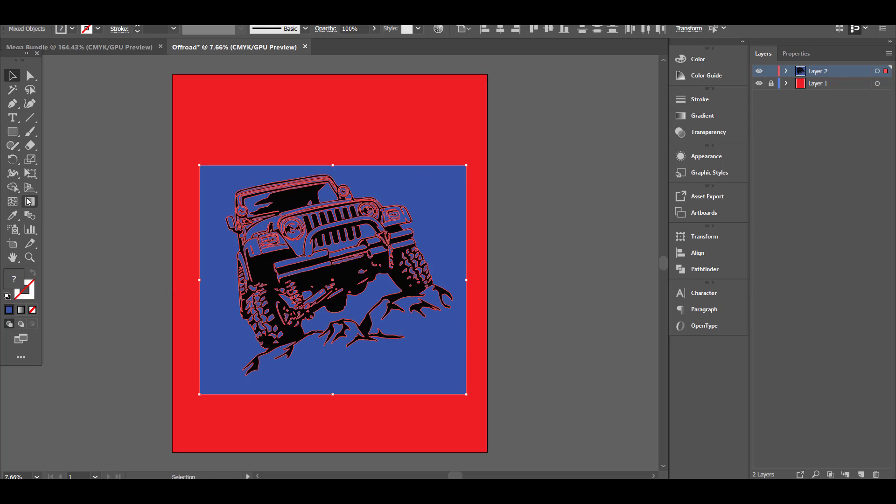
key(shift+m)
alt+click(215, 285)
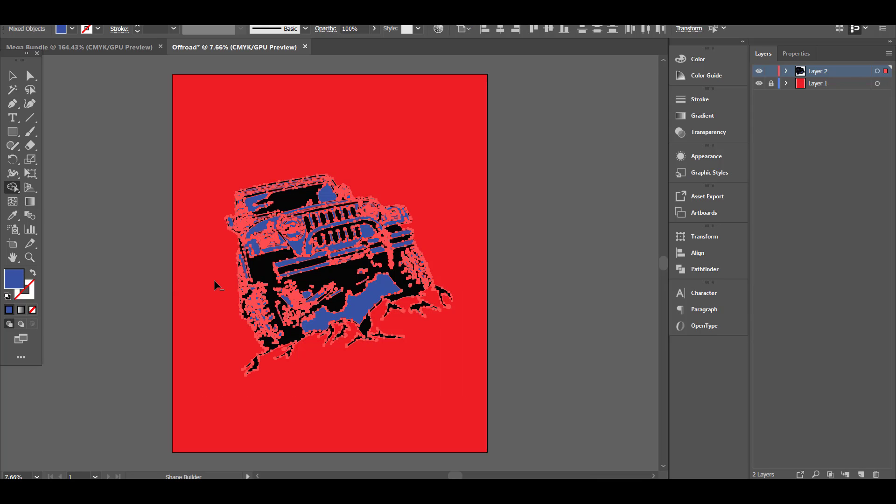
alt+click(369, 302)
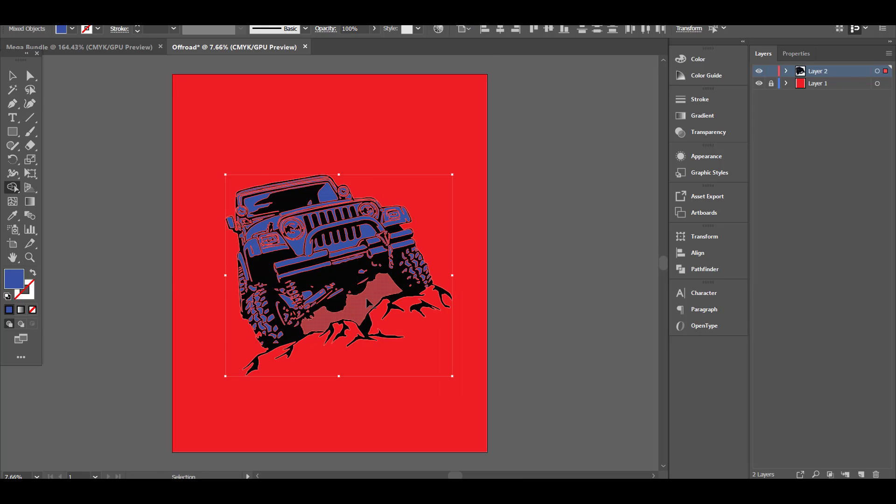
scroll(369, 302, up, 3)
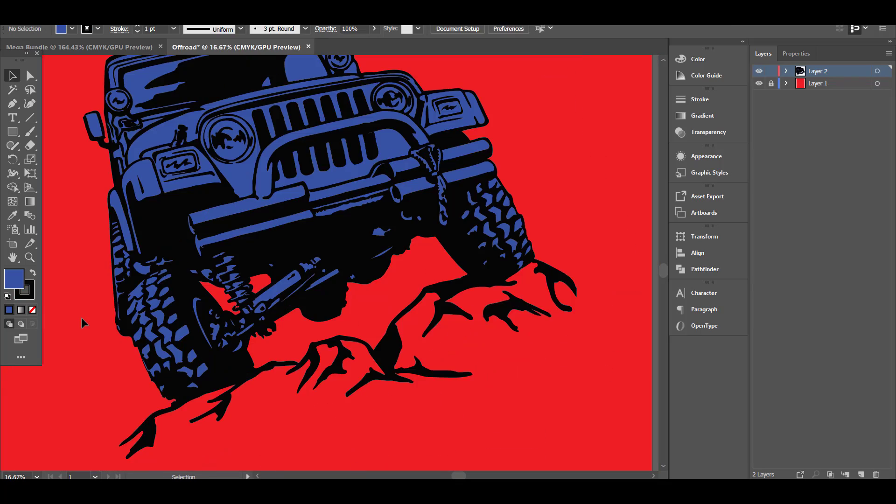
key(ctrl+minus)
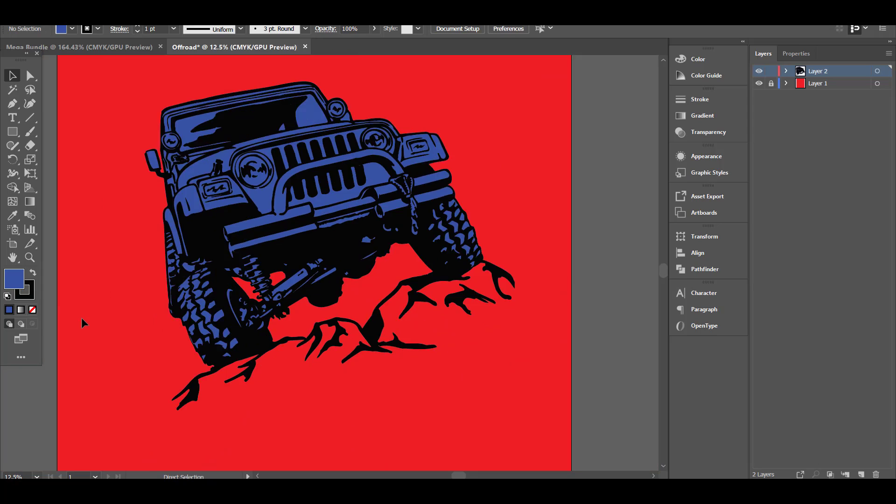
key(ctrl+minus)
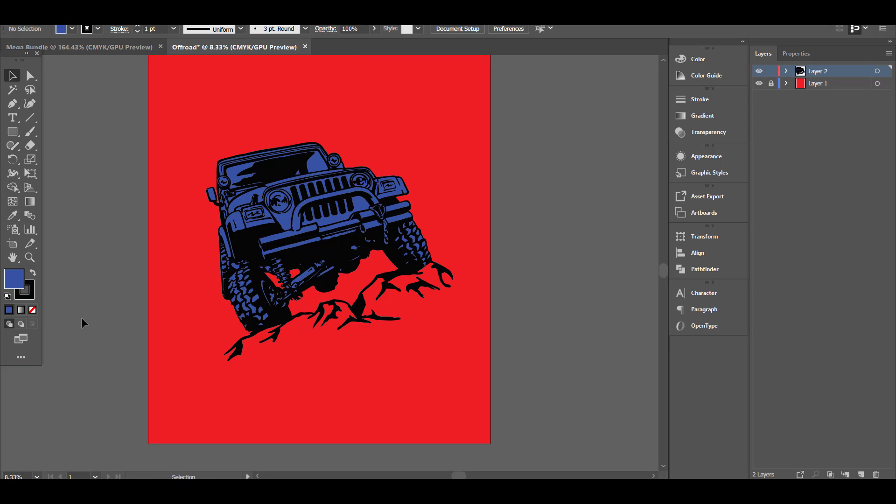
Duplicate the entire blue and black jeep artwork to the empty area right of the artboard
key(ctrl+a)
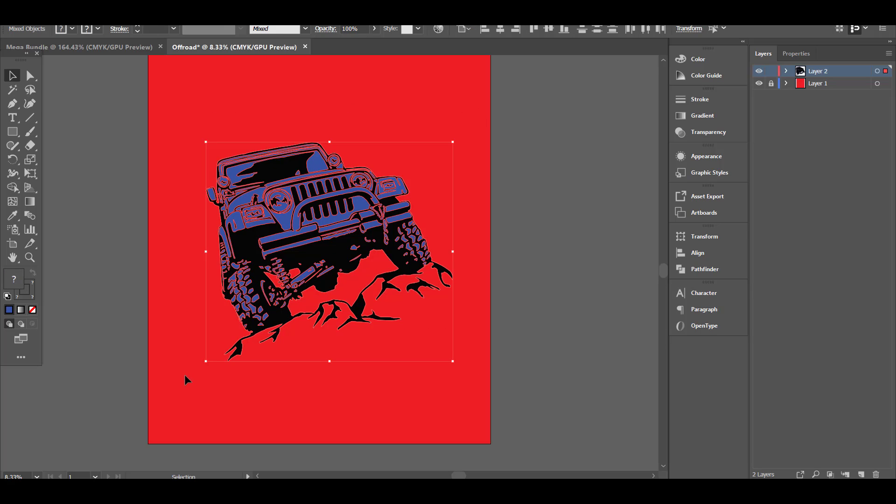
drag(294, 285, 624, 363)
click(528, 200)
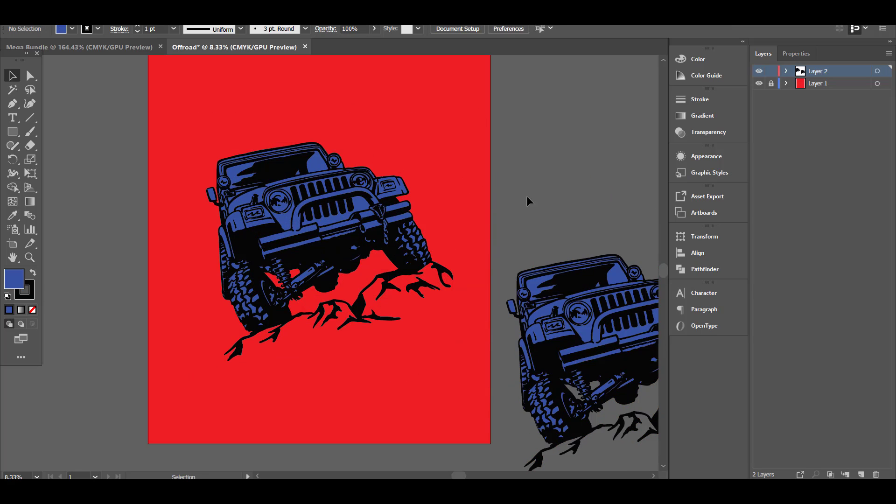
Outline the right front tire's tread with a grey Pencil shape and send it behind the jeep artwork
key(ctrl+plus)
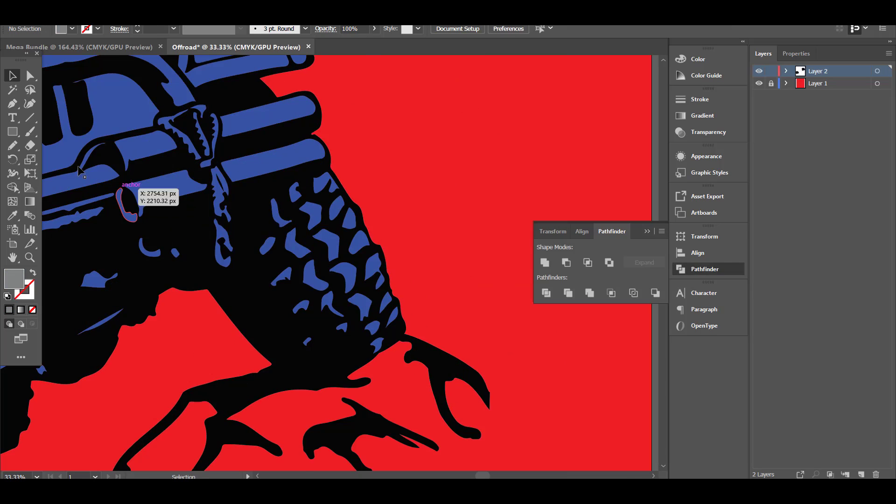
key(n)
mouse_move(332, 167)
mouse_down()
mouse_move(278, 186)
mouse_move(252, 229)
mouse_move(251, 303)
mouse_move(301, 355)
mouse_move(347, 367)
mouse_move(390, 343)
mouse_move(400, 311)
mouse_move(377, 246)
mouse_move(328, 166)
mouse_up()
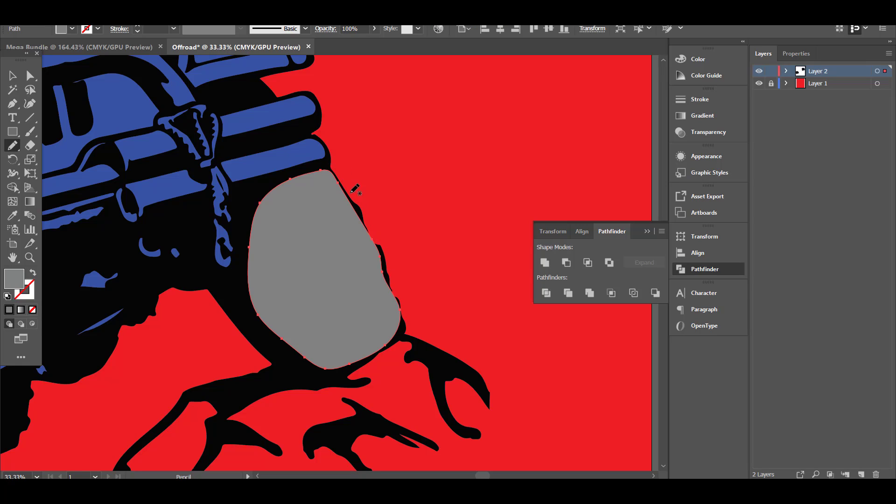
click(12, 75)
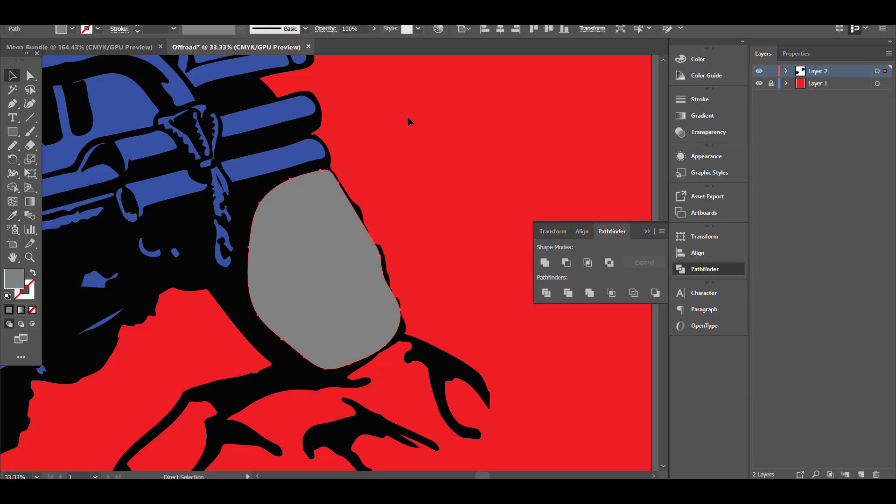
key(ctrl+shift+bracketleft)
click(410, 118)
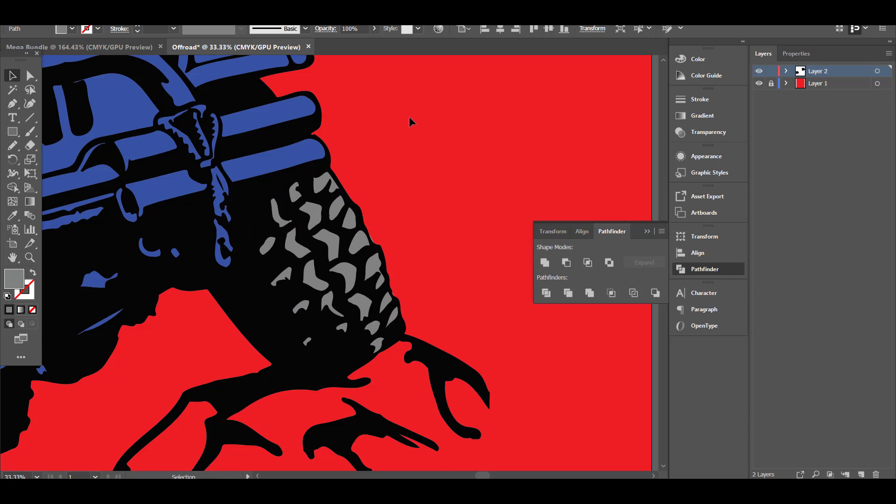
key(ctrl+minus)
key(ctrl+minus)
key(ctrl+minus)
key(ctrl+minus)
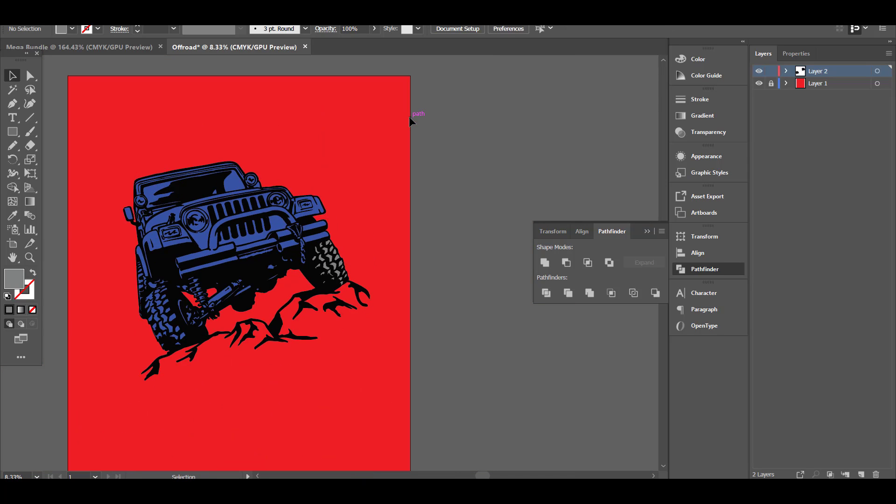
key(ctrl+plus)
key(ctrl+plus)
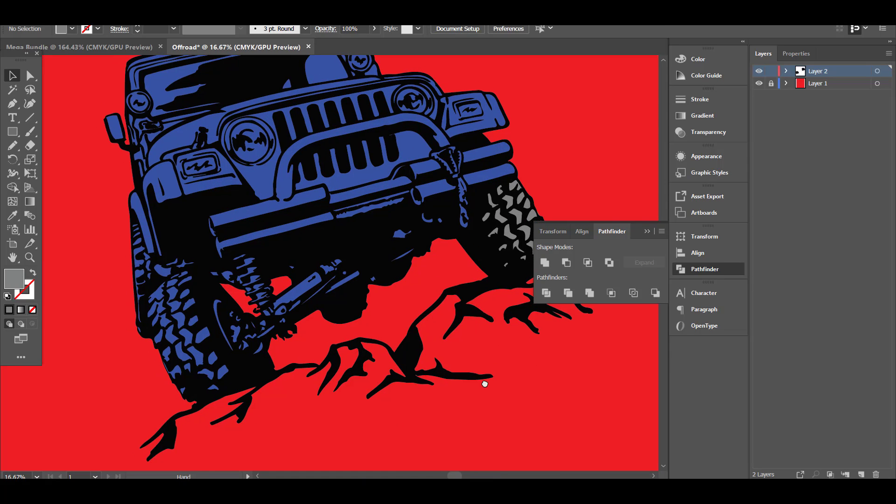
Outline the left front tire's tread with a grey Pencil shape and put it behind the jeep's black artwork
click(12, 145)
mouse_move(203, 297)
mouse_down()
mouse_move(198, 270)
mouse_move(186, 269)
mouse_move(150, 299)
mouse_move(164, 352)
mouse_move(191, 400)
mouse_move(240, 385)
mouse_move(246, 358)
mouse_move(205, 301)
mouse_up()
click(11, 76)
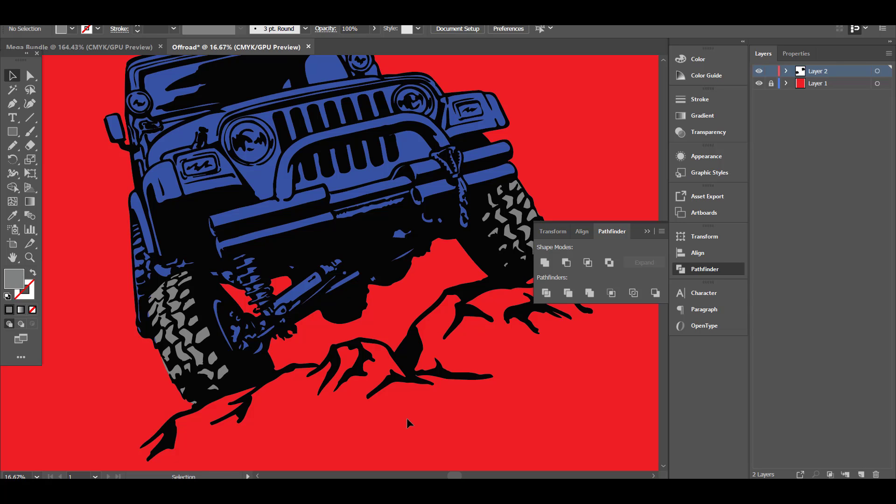
Draw a grey Pencil shape over the remaining blue tread areas above and along the outer edge of the left front tire
key(ctrl+plus)
key(ctrl+plus)
key(ctrl+plus)
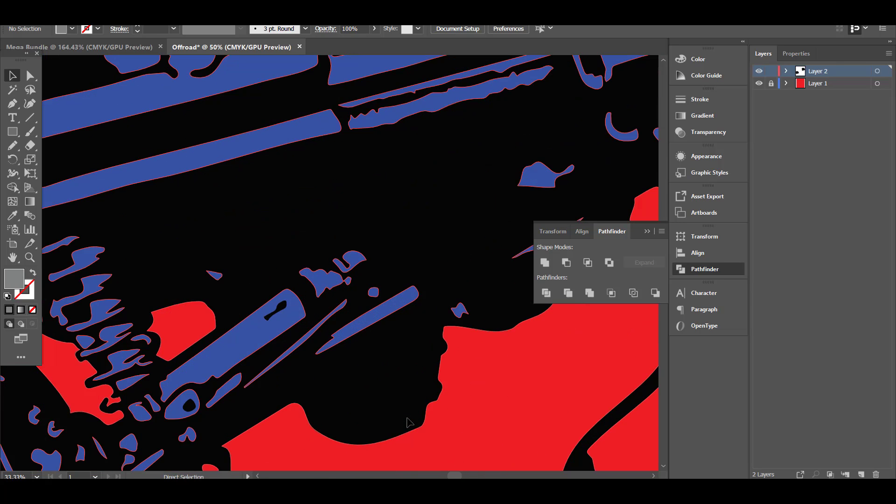
drag(298, 442, 511, 392)
drag(60, 432, 272, 382)
drag(114, 264, 129, 343)
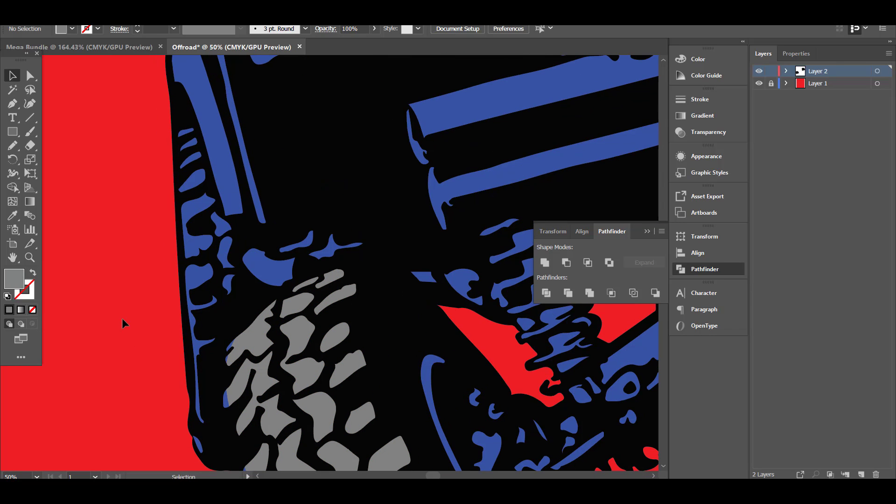
key(n)
mouse_move(192, 126)
mouse_down()
mouse_move(175, 138)
mouse_move(176, 152)
mouse_move(193, 436)
mouse_move(203, 455)
mouse_move(216, 451)
mouse_move(235, 392)
mouse_move(241, 276)
mouse_move(254, 292)
mouse_move(278, 287)
mouse_move(367, 241)
mouse_move(247, 233)
mouse_move(223, 213)
mouse_move(194, 125)
mouse_up()
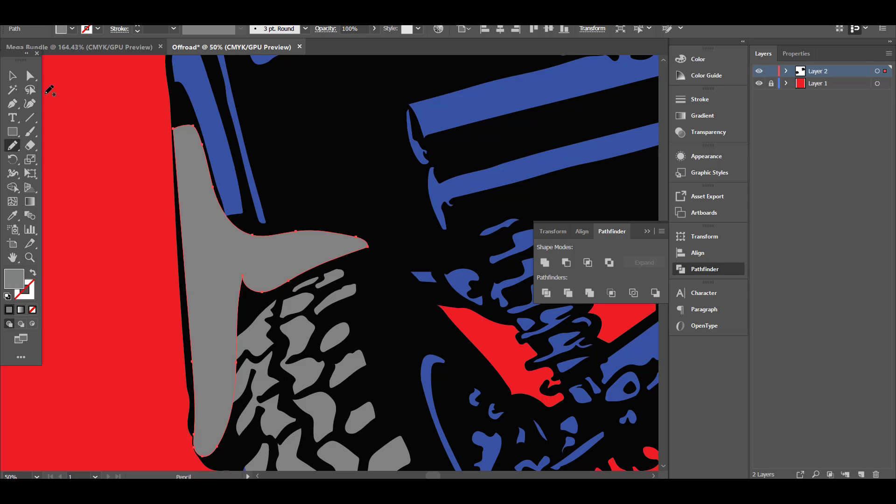
Place the new grey tread shape behind the jeep's black artwork
click(17, 75)
key(ctrl+x)
click(246, 304)
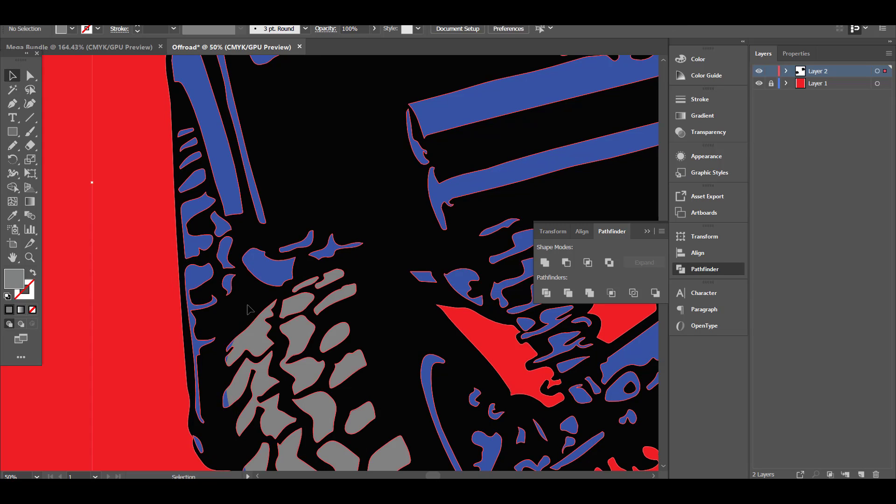
key(ctrl+b)
click(64, 143)
key(ctrl+shift+a)
key(ctrl+0)
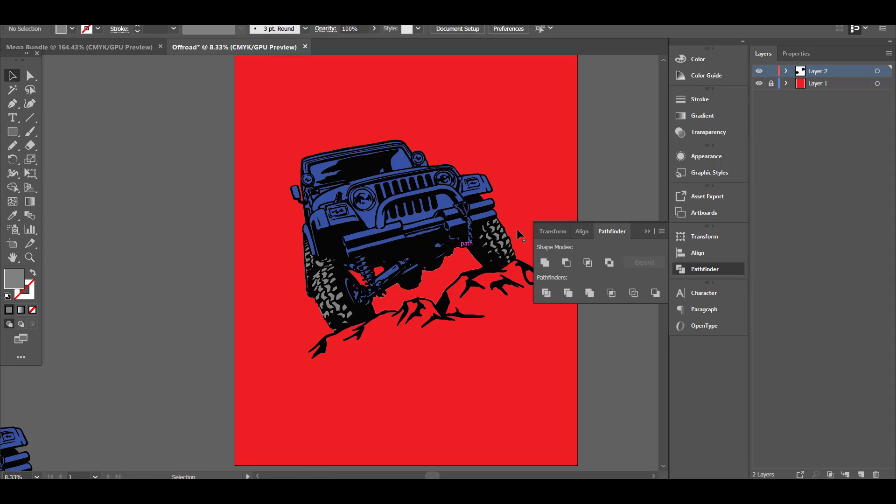
click(648, 232)
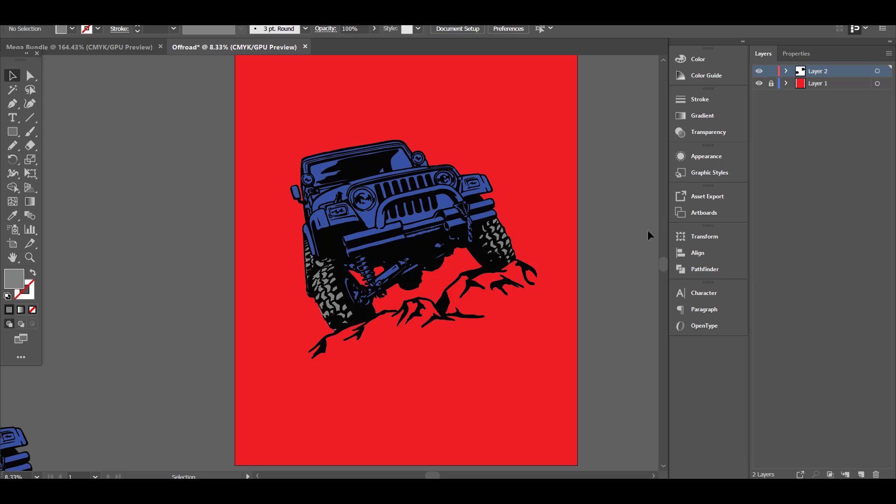
Outline the windshield with the Pencil tool and fill the shape with light grey
click(13, 146)
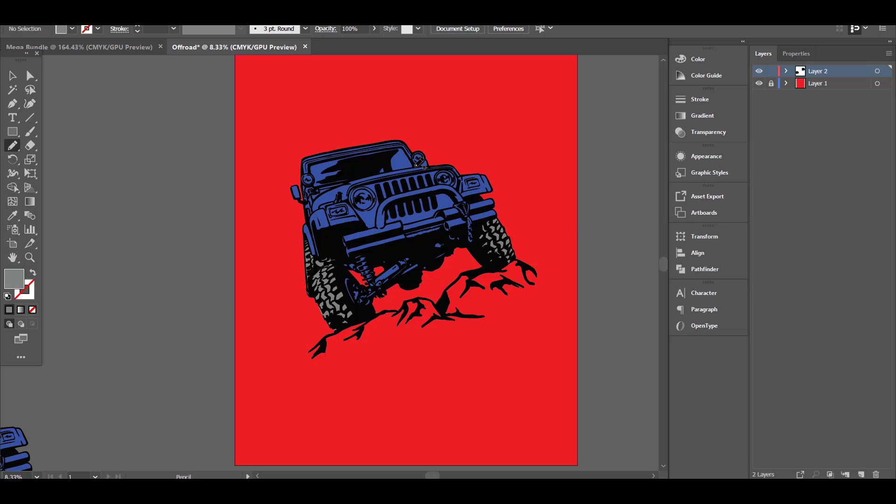
mouse_move(417, 164)
mouse_down()
mouse_move(396, 146)
mouse_move(310, 166)
mouse_move(317, 186)
mouse_move(418, 162)
mouse_up()
key(v)
click(73, 29)
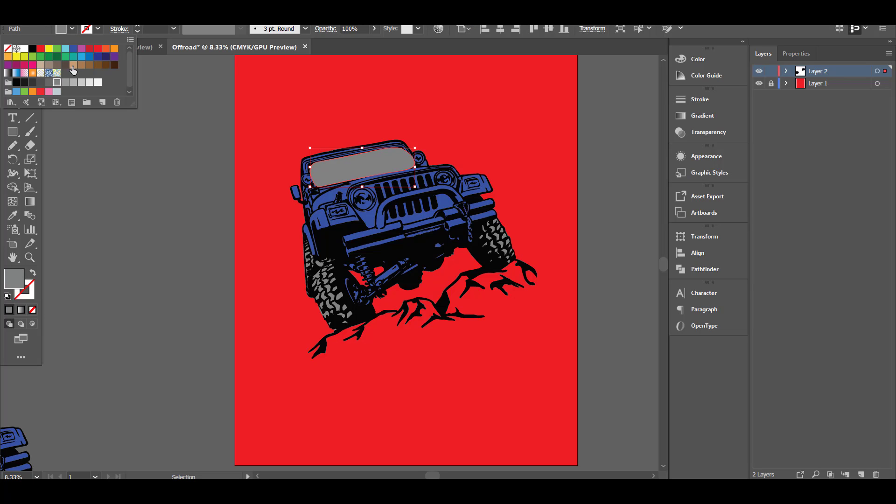
click(73, 82)
key(Escape)
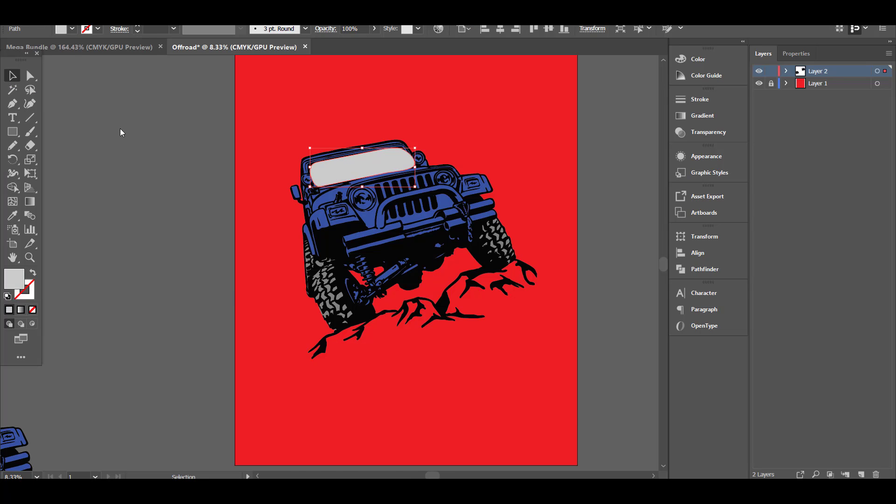
Move the light grey windshield shape behind the black artwork so the glass shadows stay on top
key(ctrl+=)
key(ctrl+=)
key(ctrl+3)
click(354, 236)
key(ctrl+shift+])
key(ctrl+alt+3)
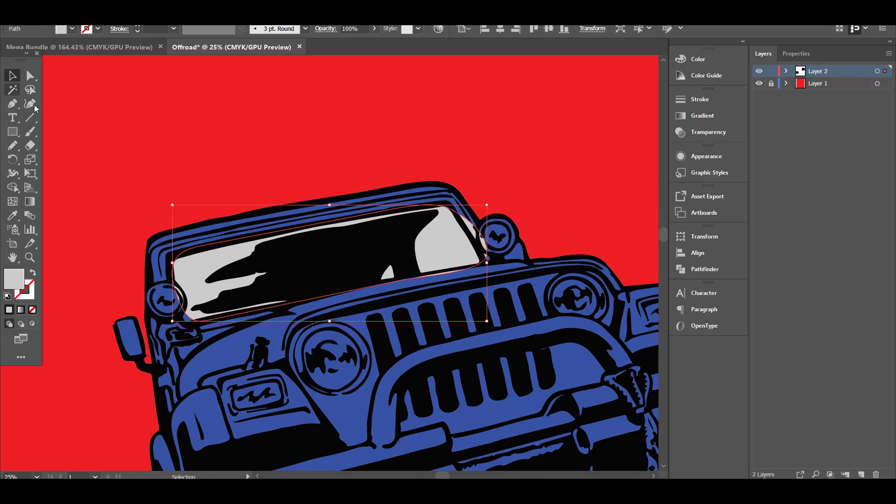
Widen the windshield shape slightly to the left and erase the parts overlapping the windshield frame and the round side lamps
drag(172, 263, 167, 262)
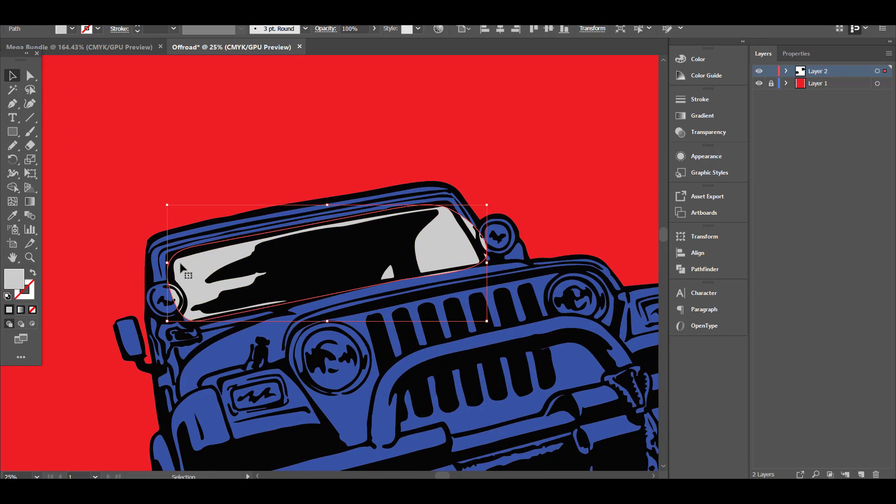
key(shift+e)
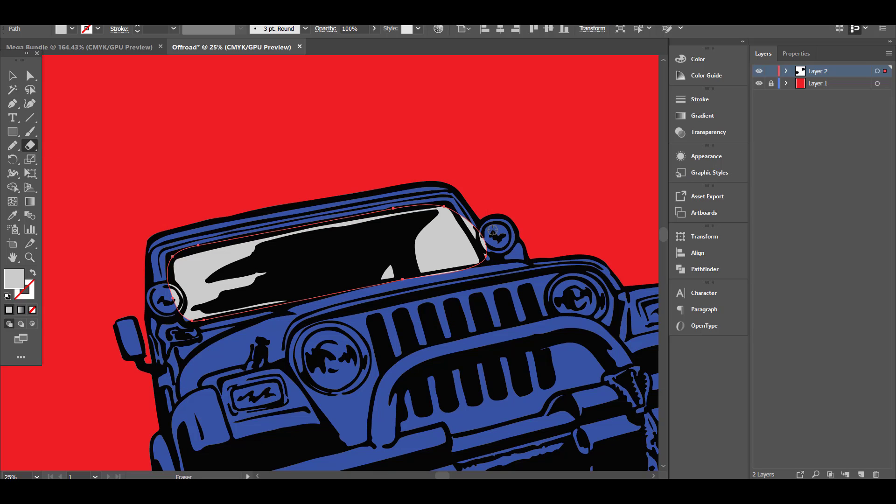
mouse_move(471, 212)
mouse_down()
mouse_move(493, 252)
mouse_move(462, 280)
mouse_move(416, 279)
mouse_up()
drag(167, 295, 157, 322)
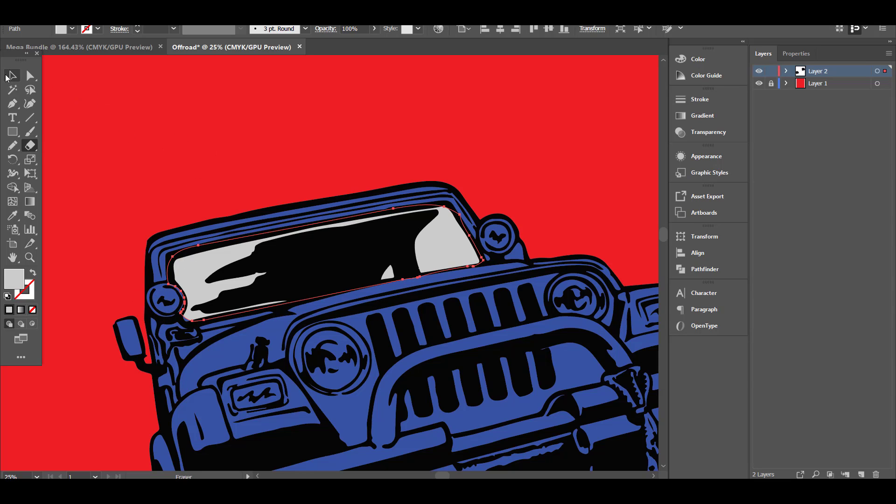
click(10, 75)
click(170, 112)
key(ctrl+minus)
key(ctrl+minus)
key(ctrl+minus)
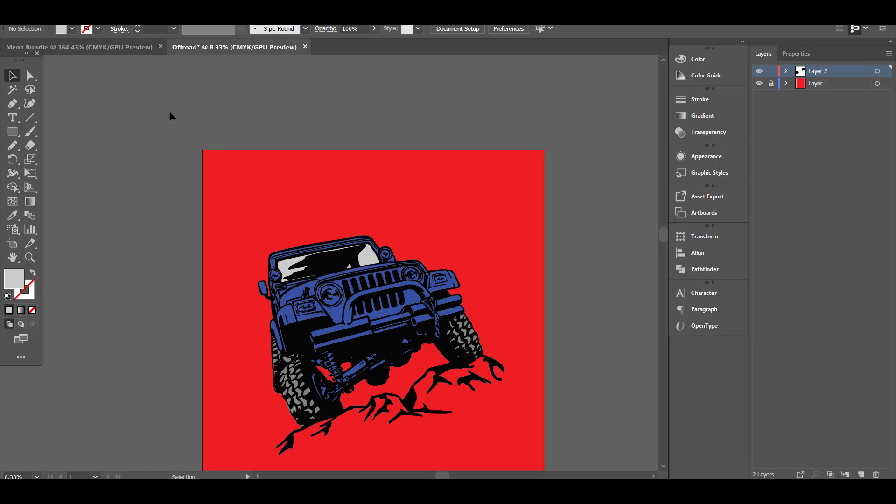
Draw a light grey circle over the left headlight and place it behind the black artwork
click(12, 133)
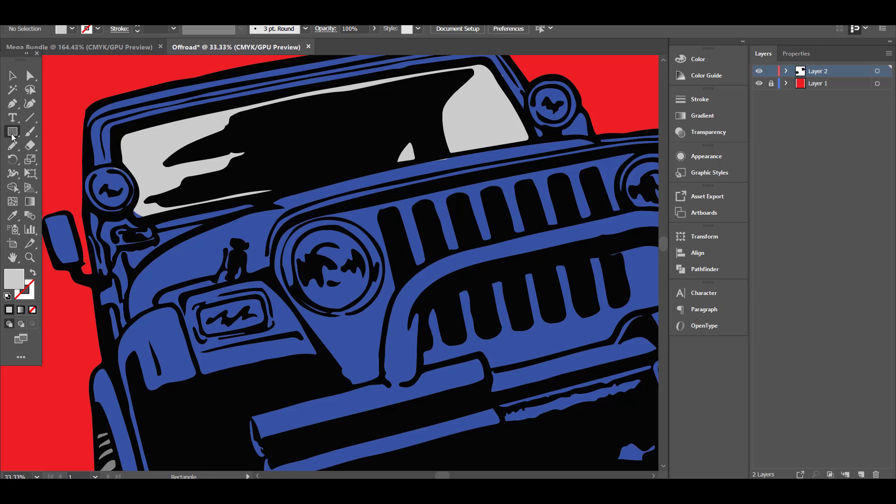
click(52, 159)
mouse_move(333, 265)
mouse_down()
mouse_move(361, 273)
mouse_move(343, 280)
mouse_move(376, 289)
mouse_up()
key(v)
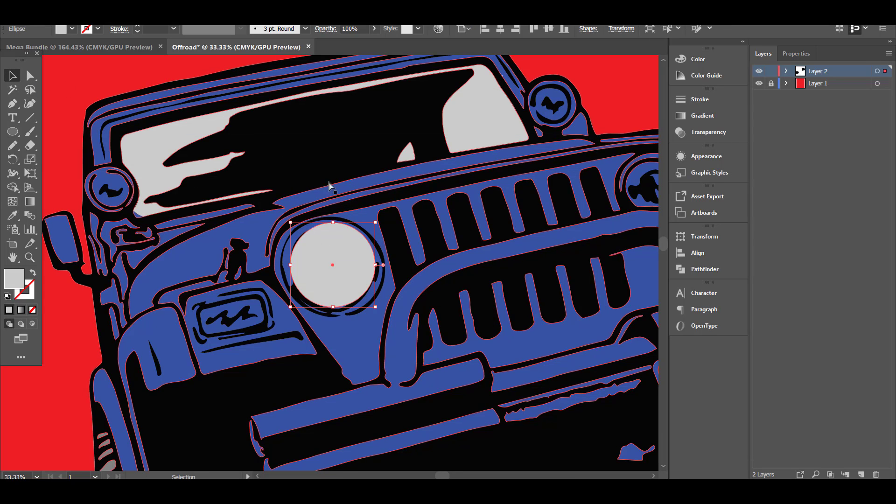
key(ctrl+x)
click(325, 179)
key(ctrl+b)
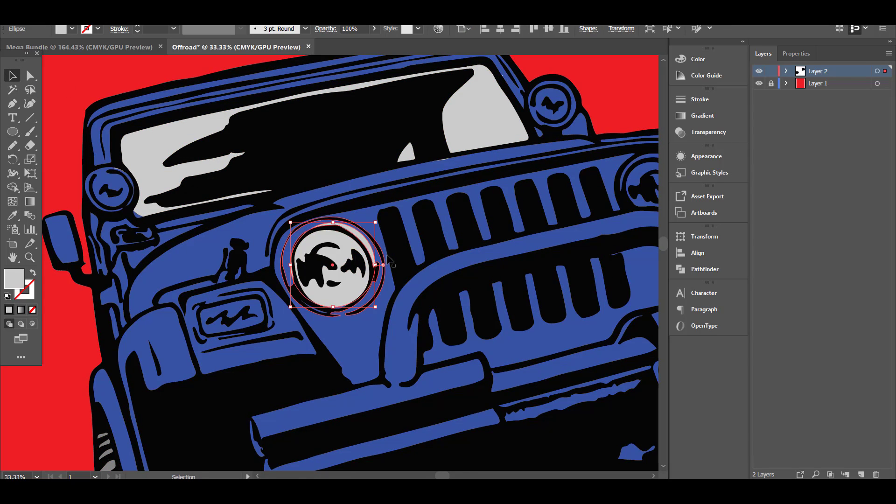
Resize the light grey circle to the left headlight's lens and erase its excess outside the black ring
drag(376, 223, 372, 227)
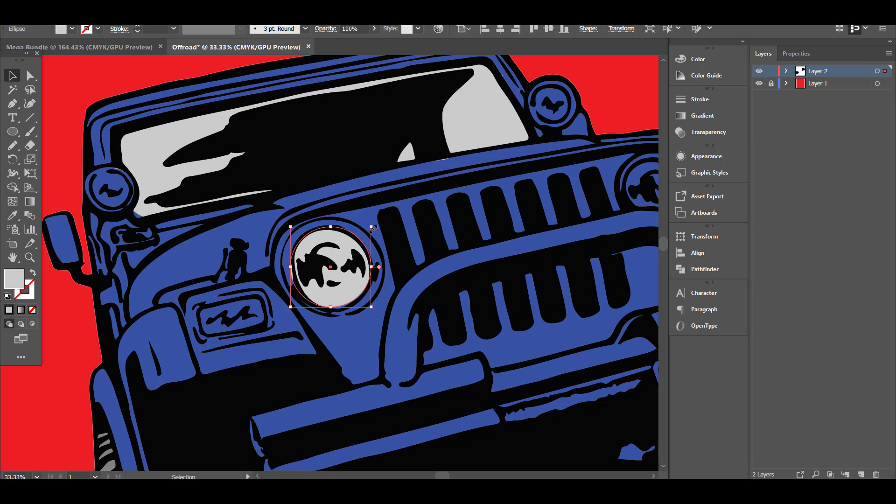
drag(291, 267, 279, 274)
key(shift+e)
click(13, 80)
Copy the light grey headlight shape onto the right headlight and scale it down to the lens width
drag(508, 307, 357, 378)
drag(206, 360, 532, 291)
drag(540, 232, 537, 237)
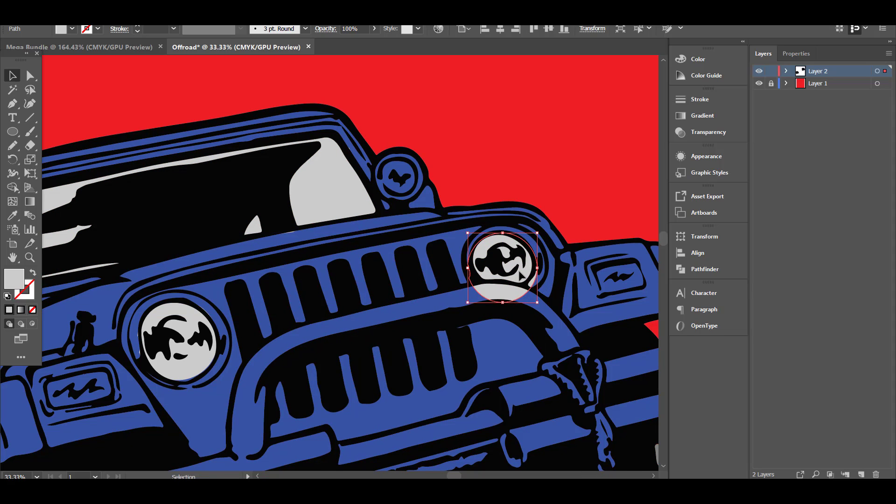
Erase the part of the right headlight's light grey shape that extends below the lens
key(shift+e)
mouse_move(476, 293)
mouse_down()
mouse_move(516, 298)
mouse_move(552, 282)
mouse_up()
mouse_move(458, 294)
mouse_down()
mouse_move(536, 297)
mouse_move(547, 280)
mouse_up()
key(v)
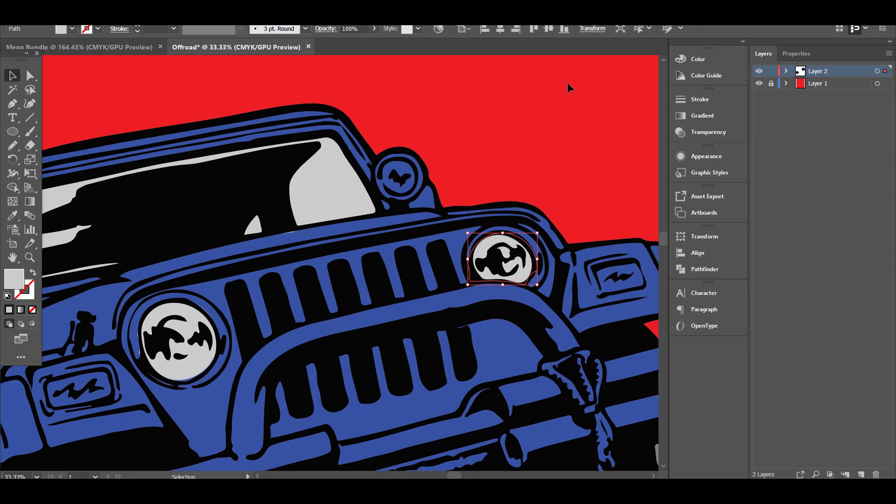
click(516, 82)
key(ctrl+minus)
key(ctrl+minus)
key(ctrl+minus)
key(ctrl+minus)
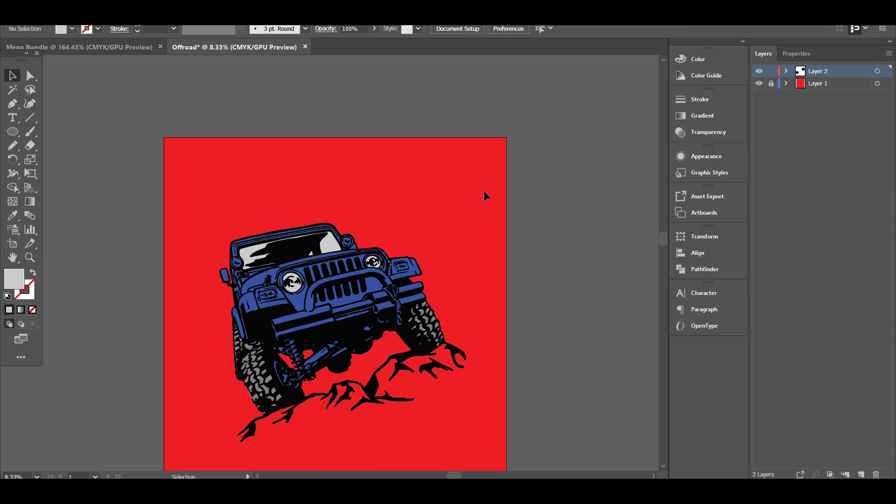
Split the whole jeep artwork into separate pieces with Pathfinder Divide and ungroup them
click(219, 441)
key(ctrl+plus)
key(ctrl+plus)
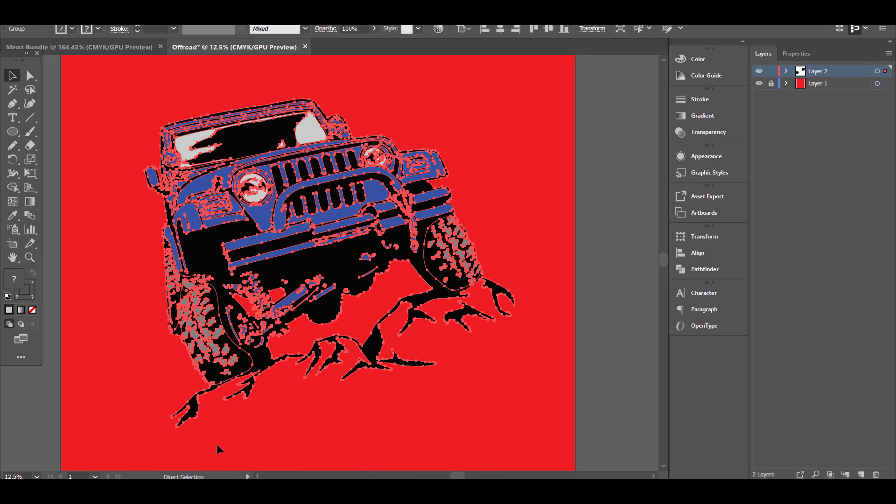
click(705, 269)
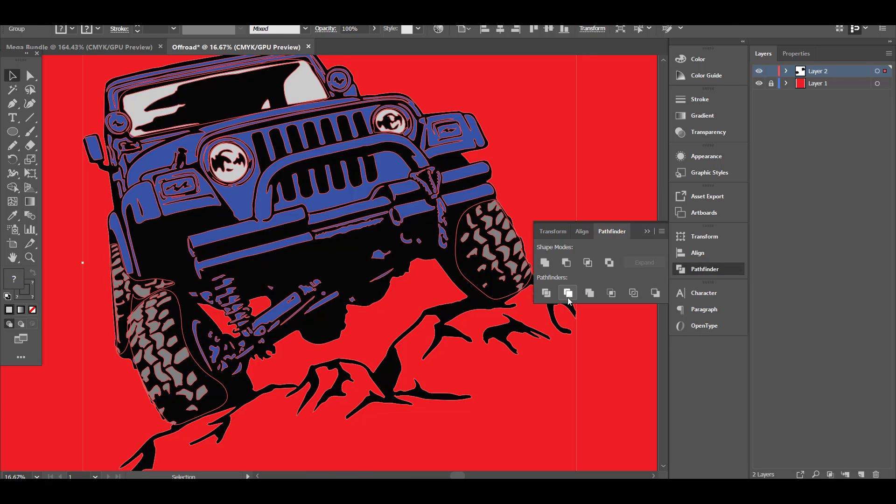
click(546, 293)
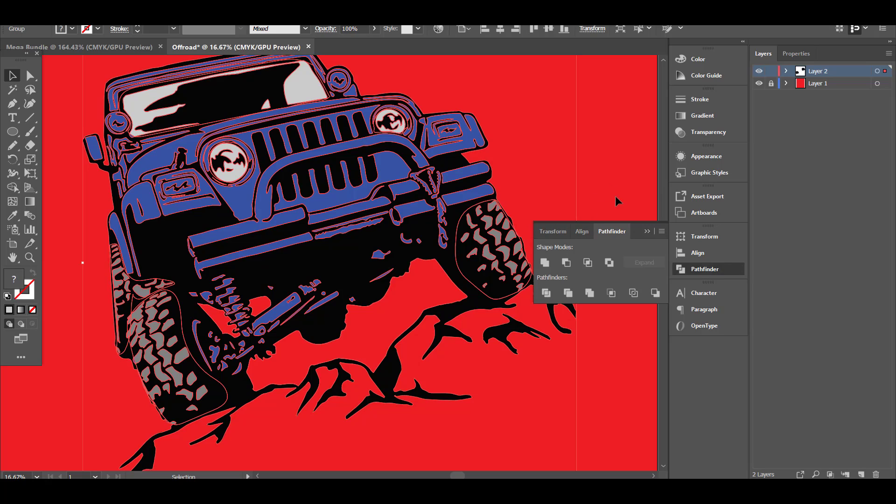
click(704, 269)
right_click(357, 208)
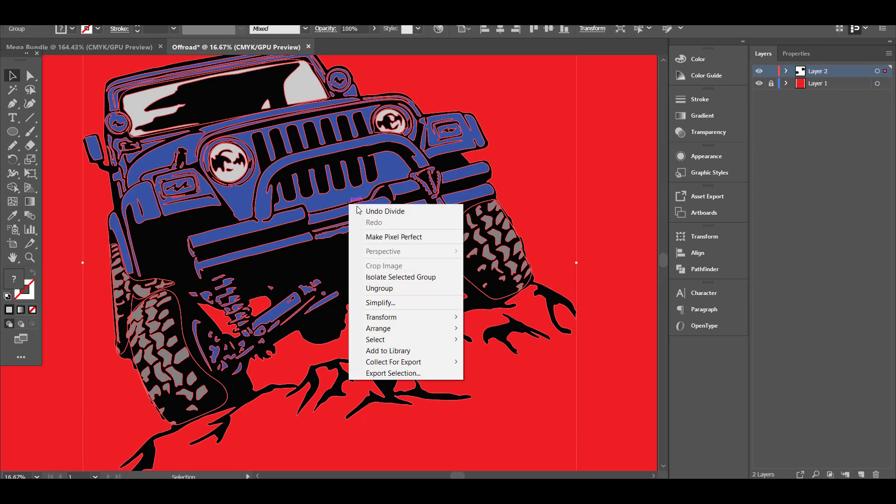
click(400, 289)
click(614, 230)
Fill the curved grille guard and the attached upper-left bumper tube with dark grey
click(282, 172)
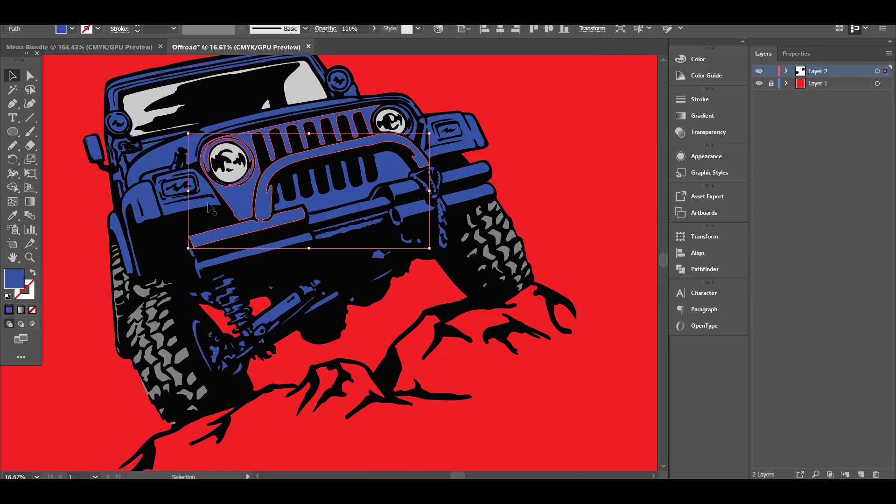
click(73, 28)
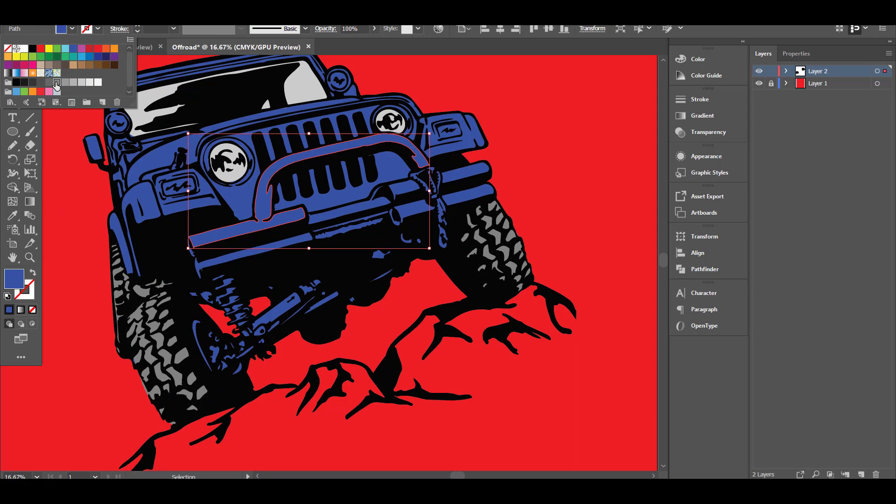
click(56, 82)
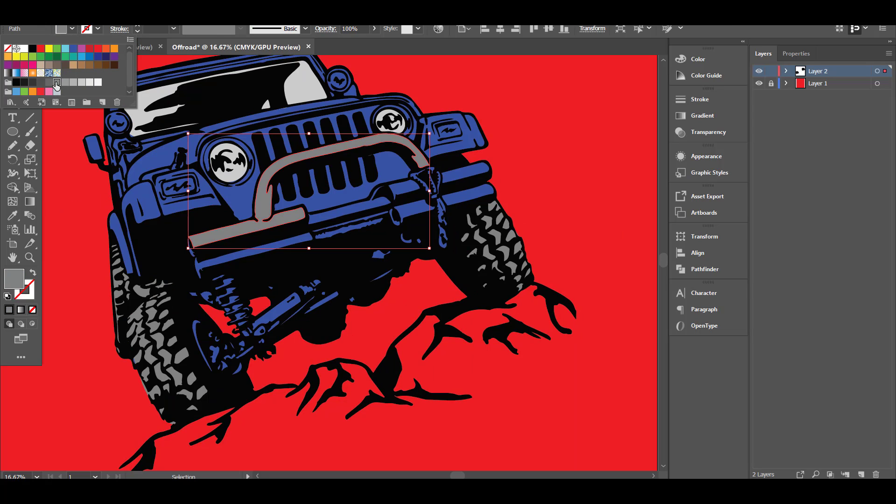
click(551, 174)
Apply the grille guard's dark grey to the remaining upper bumper sections and the lower-left bumper tube with the Eyedropper
click(469, 173)
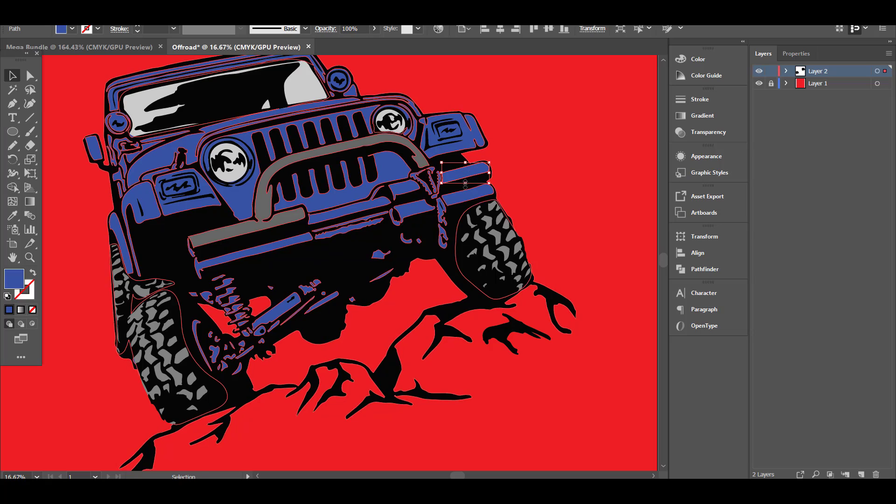
shift+click(404, 189)
shift+click(351, 213)
shift+click(251, 247)
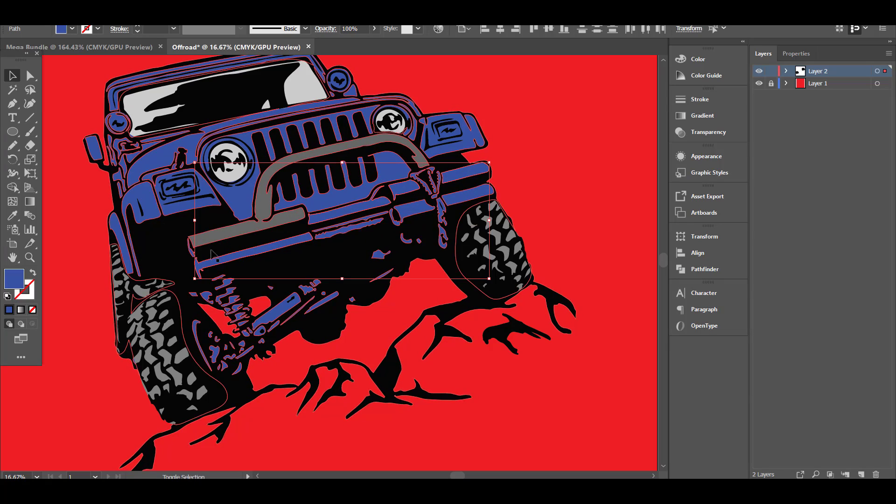
click(14, 214)
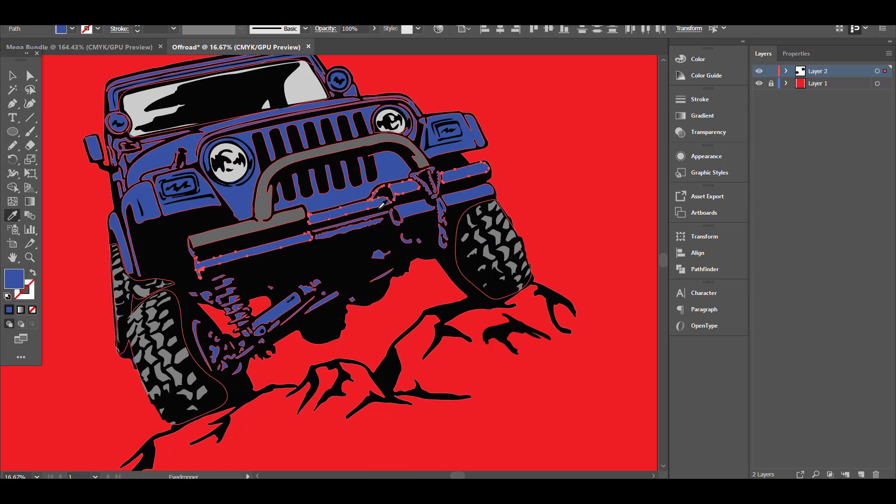
click(278, 214)
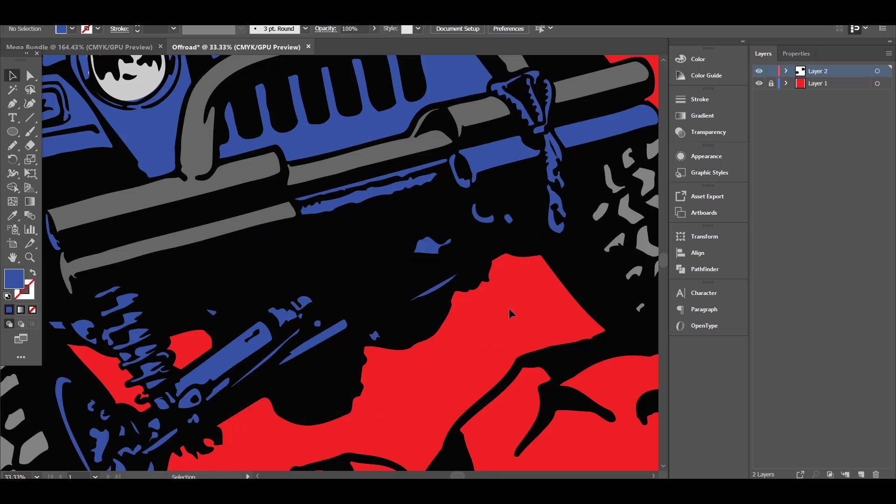
Fill the two blue sections of the lower-right bumper tube with the bumper's dark grey using the Eyedropper
drag(509, 309, 382, 449)
click(462, 271)
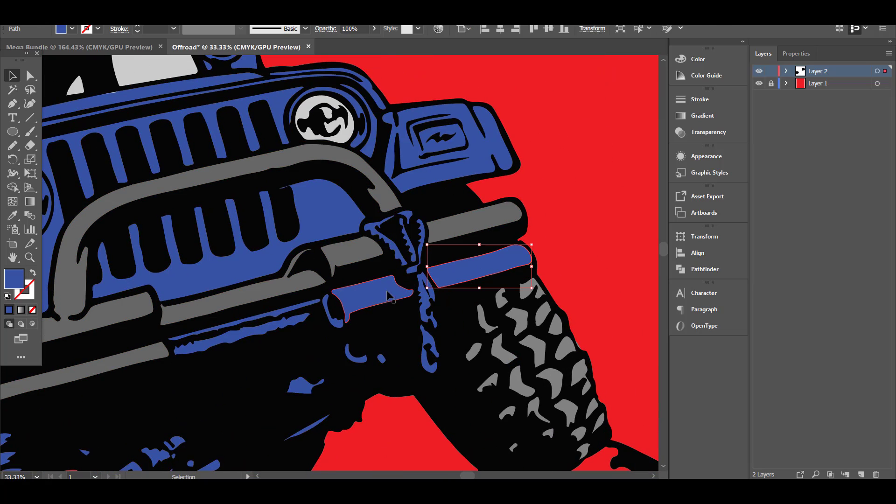
shift+click(382, 298)
click(13, 215)
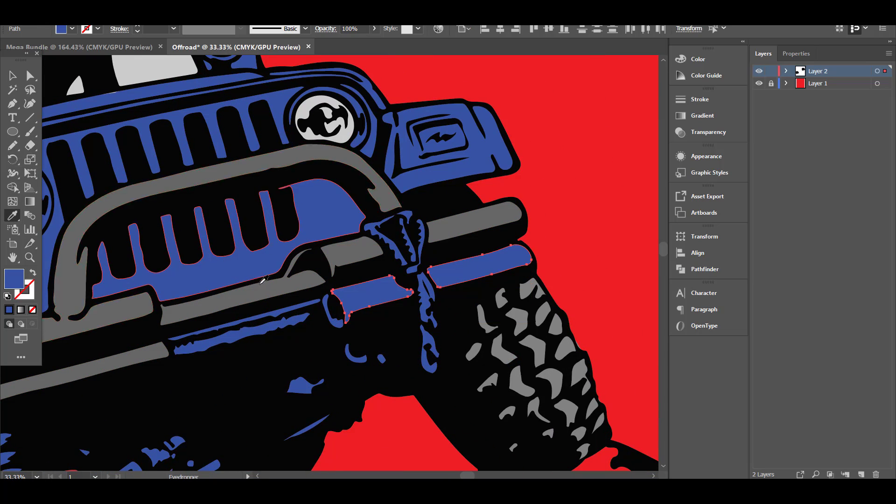
click(271, 285)
click(13, 75)
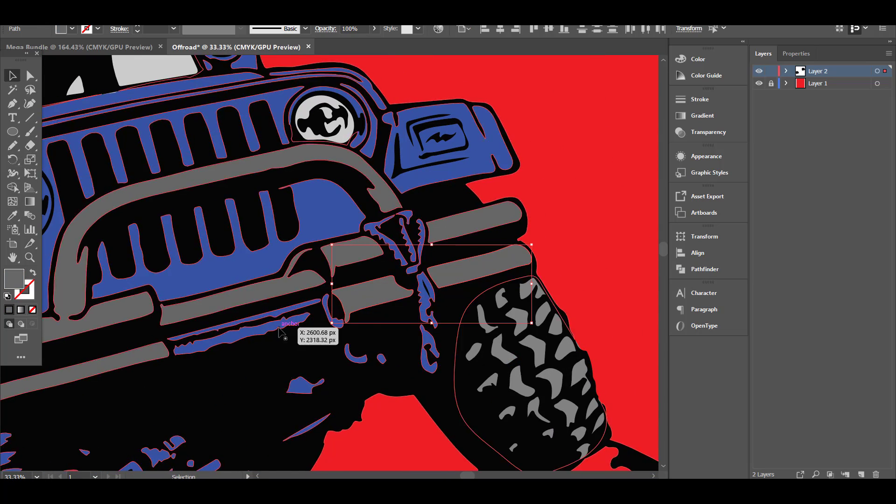
click(602, 140)
Recolour the blue pieces of the hook between the right bumper sections with the bumper's dark grey
scroll(602, 140, down, 2)
drag(526, 323, 392, 416)
key(ctrl+equal)
key(ctrl+equal)
key(ctrl+equal)
key(ctrl+equal)
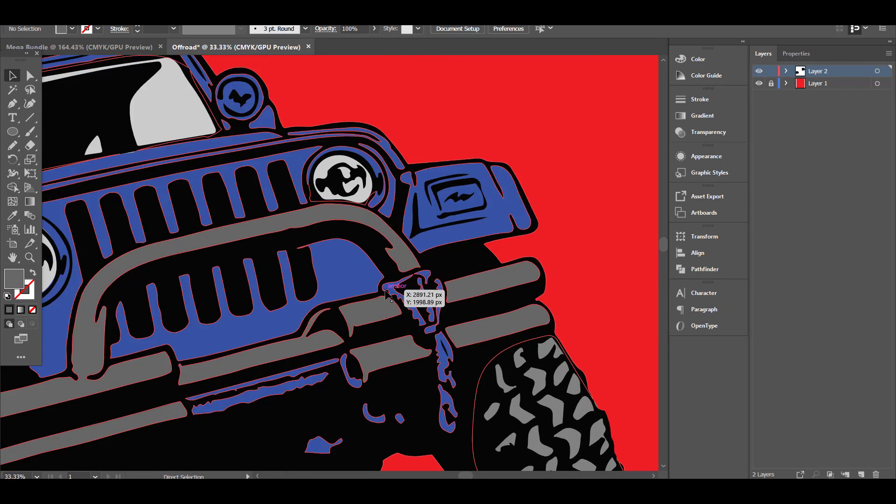
double_click(486, 341)
double_click(526, 351)
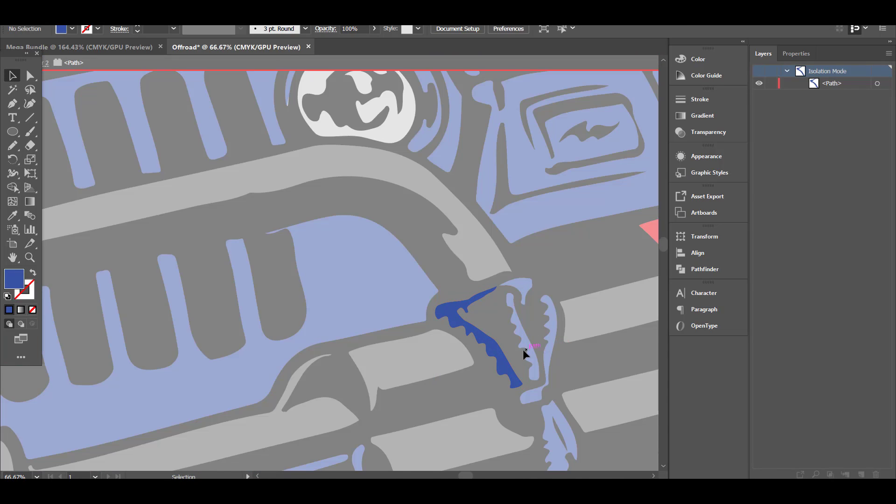
click(496, 350)
shift+click(532, 355)
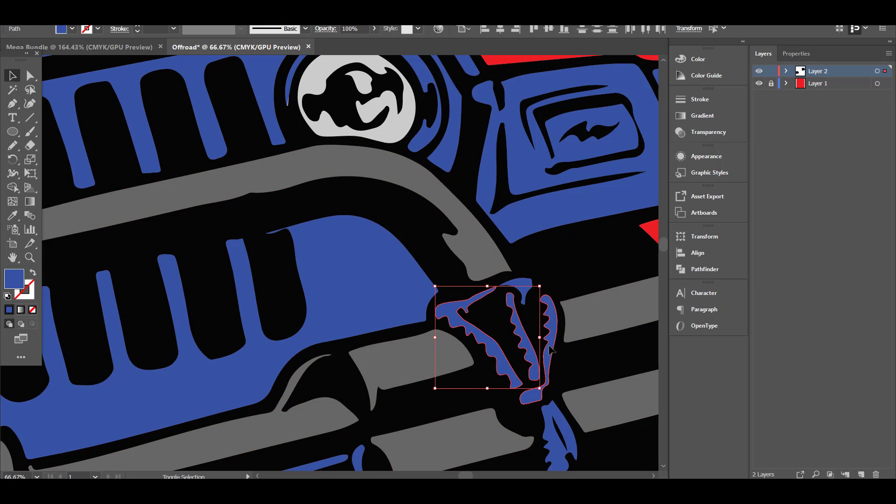
shift+click(547, 358)
key(i)
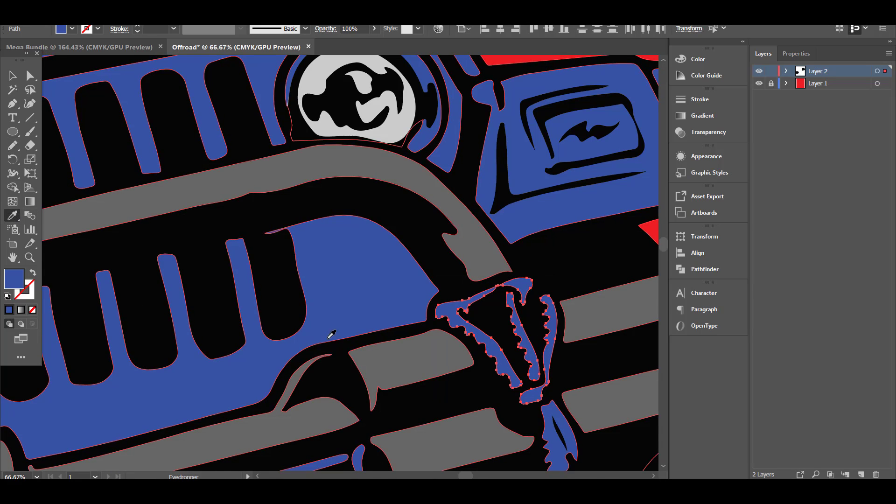
click(390, 360)
scroll(390, 360, down, 3)
key(v)
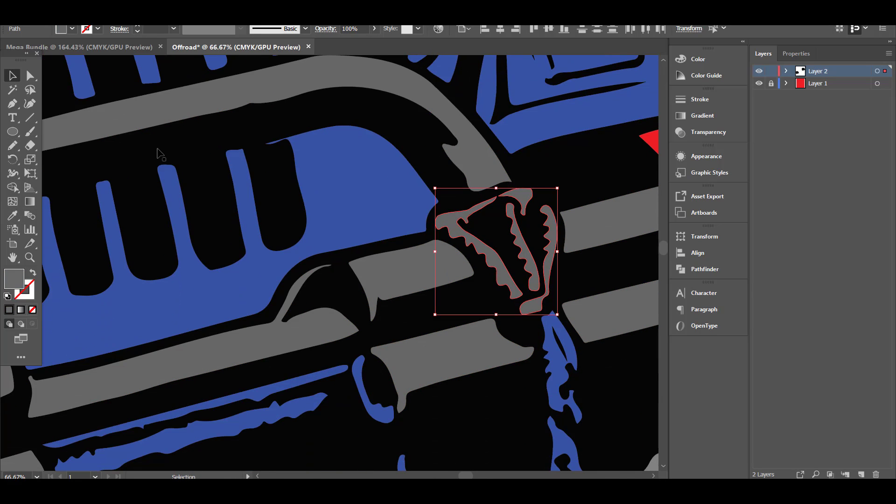
Apply the bumper's dark grey to the blue strap piece hanging directly below the hook
click(560, 361)
click(12, 215)
click(468, 363)
key(ctrl+minus)
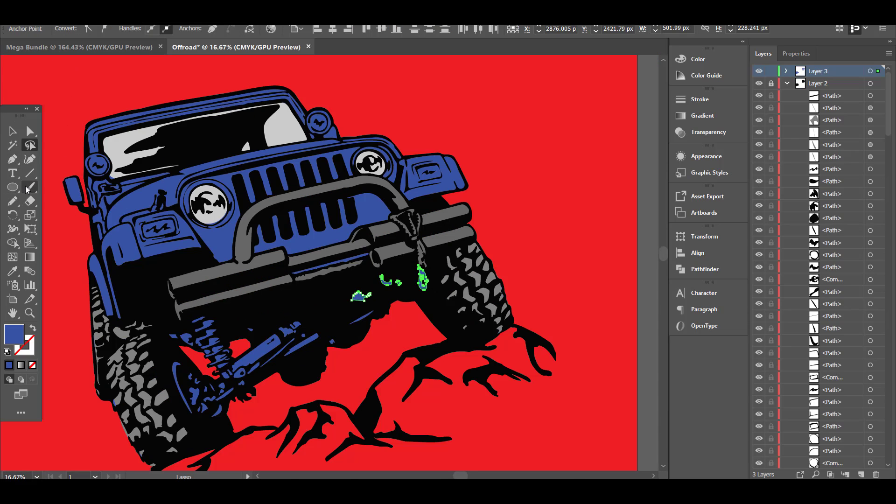
Fill the lowest strap piece and the small blue shapes beneath the bumper with dark grey sampled from the bumper
click(13, 271)
click(398, 250)
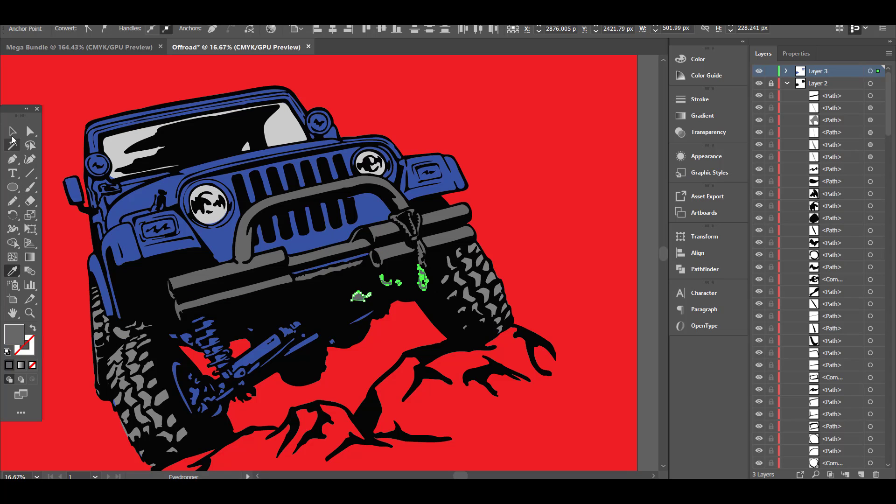
key(v)
click(488, 136)
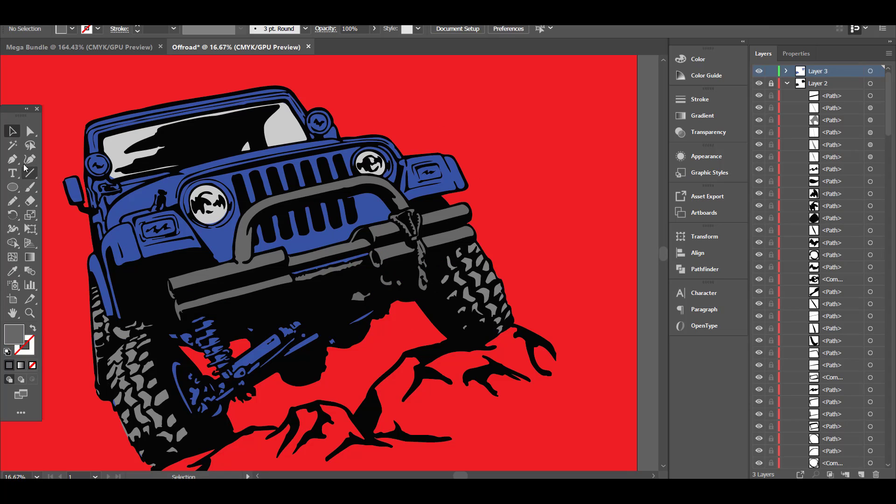
Lasso all the blue suspension and axle shapes under the jeep and fill them with the bumper's dark grey
click(30, 145)
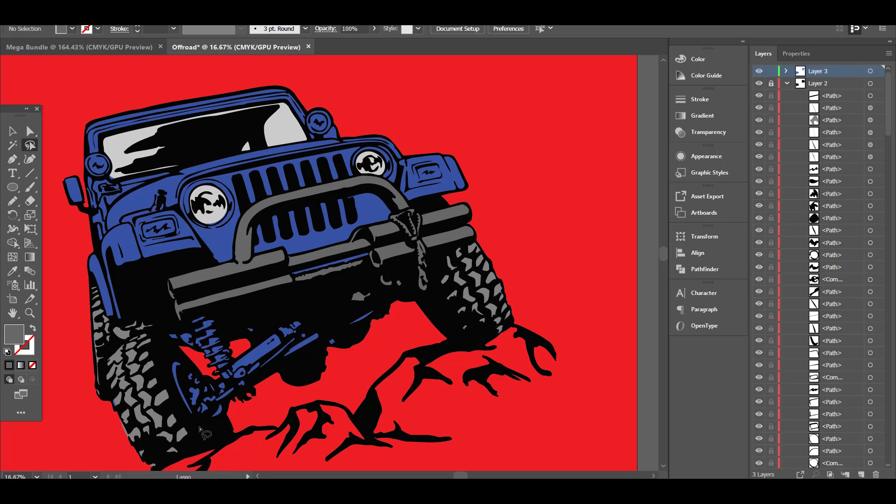
drag(329, 349, 328, 346)
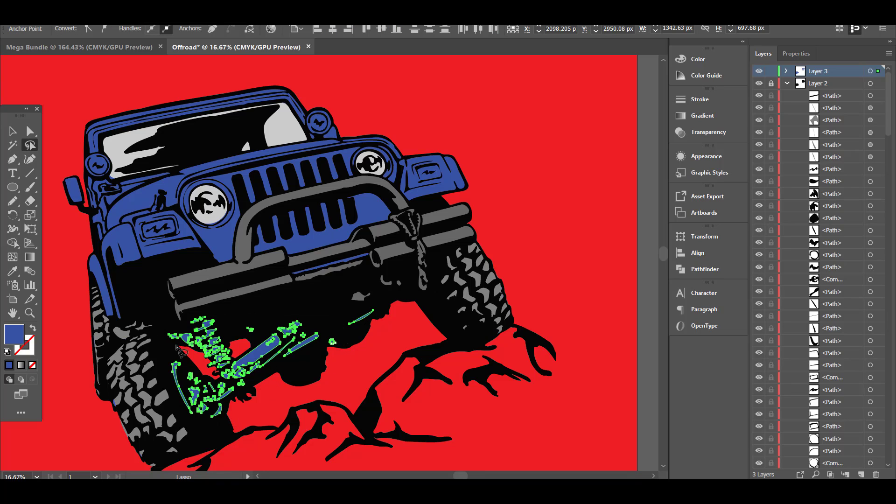
click(13, 271)
click(334, 260)
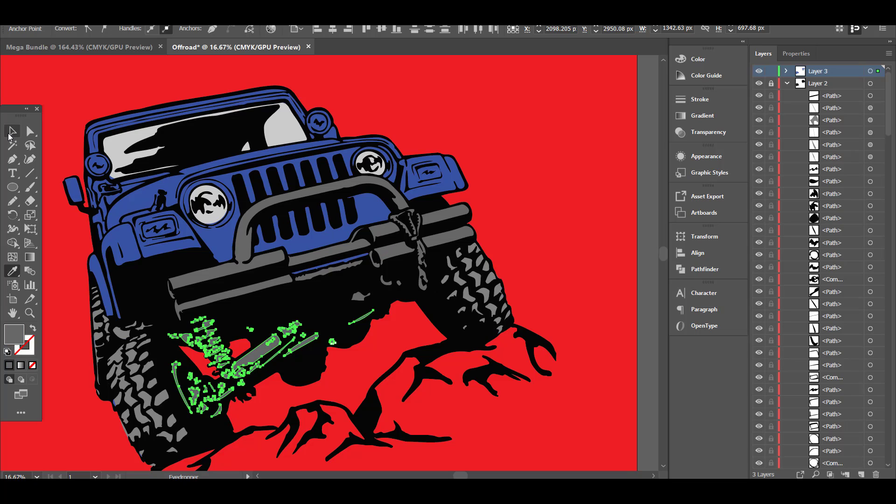
key(v)
click(515, 146)
key(ctrl+minus)
key(ctrl+minus)
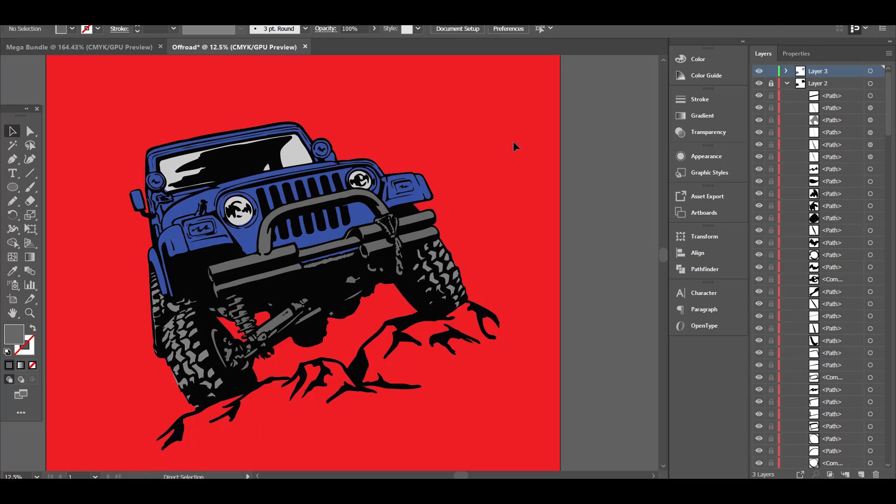
Fill the rectangular lamps on both front fenders with the windshield's light grey using the Eyedropper
key(ctrl+plus)
key(ctrl+plus)
click(12, 187)
drag(13, 187, 61, 201)
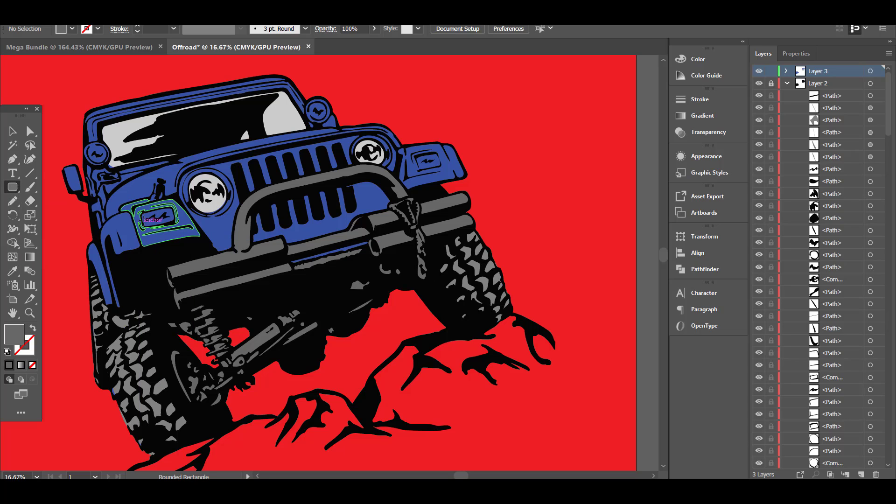
key(v)
click(180, 223)
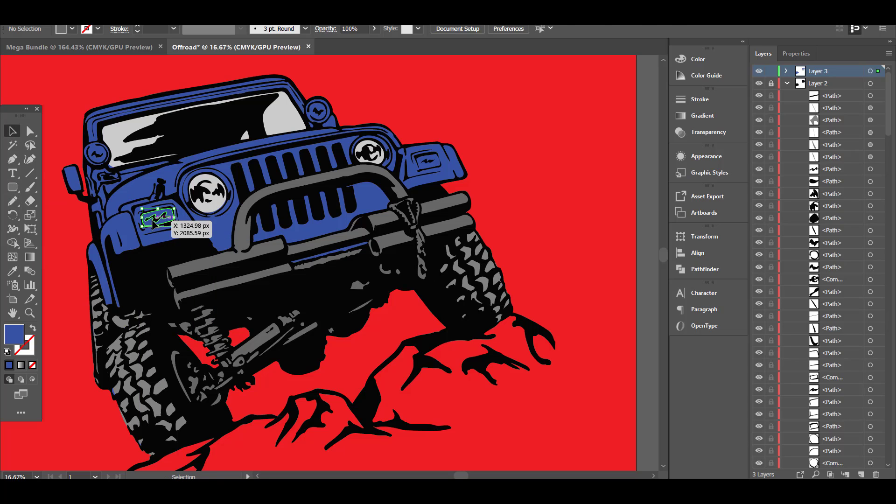
click(13, 271)
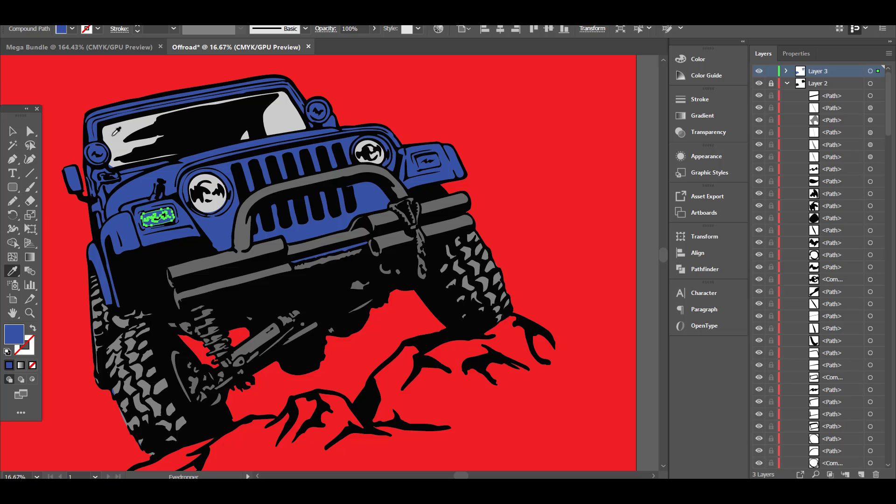
click(112, 136)
click(12, 130)
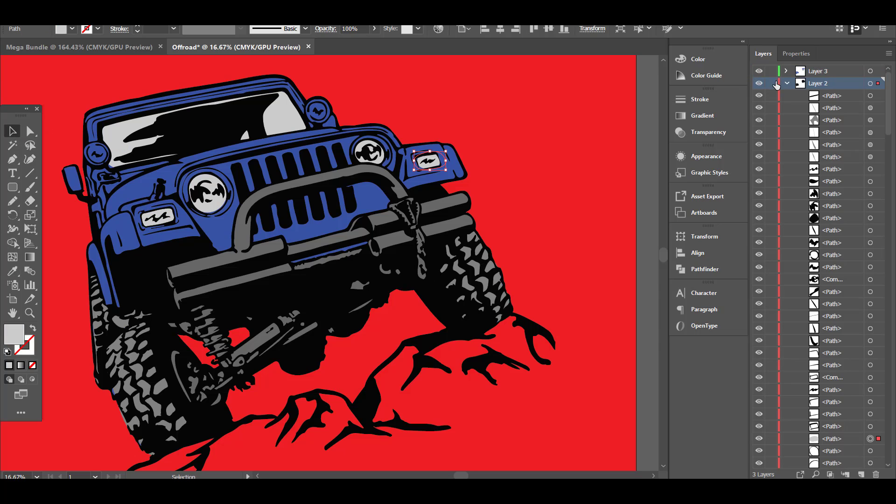
click(609, 127)
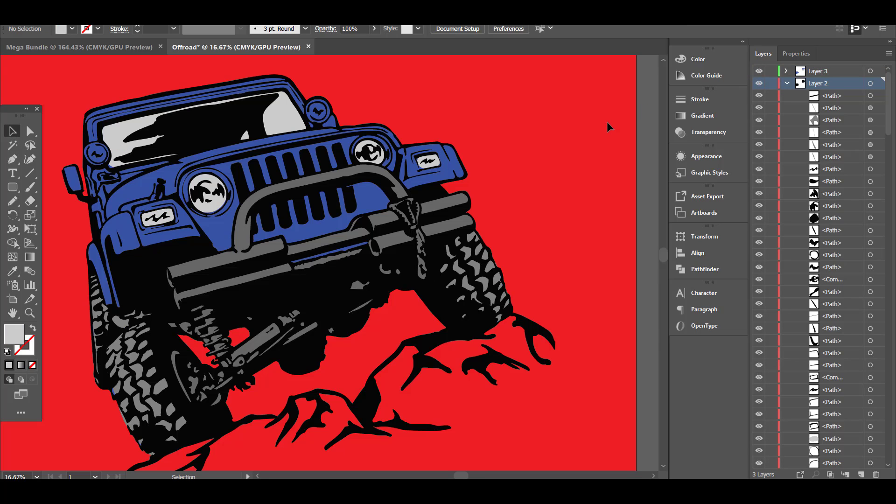
Move the whole jeep artwork lower on the red artboard
key(ctrl+minus)
key(ctrl+minus)
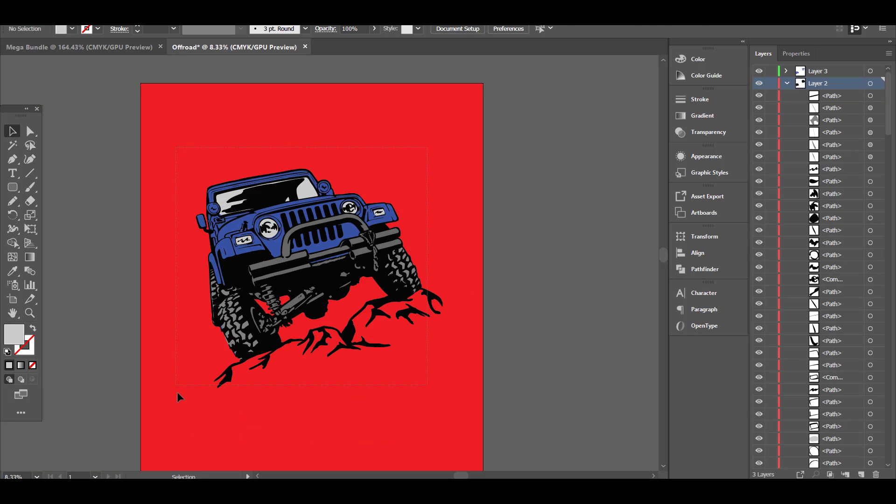
key(ctrl+a)
key(ctrl+z)
click(493, 255)
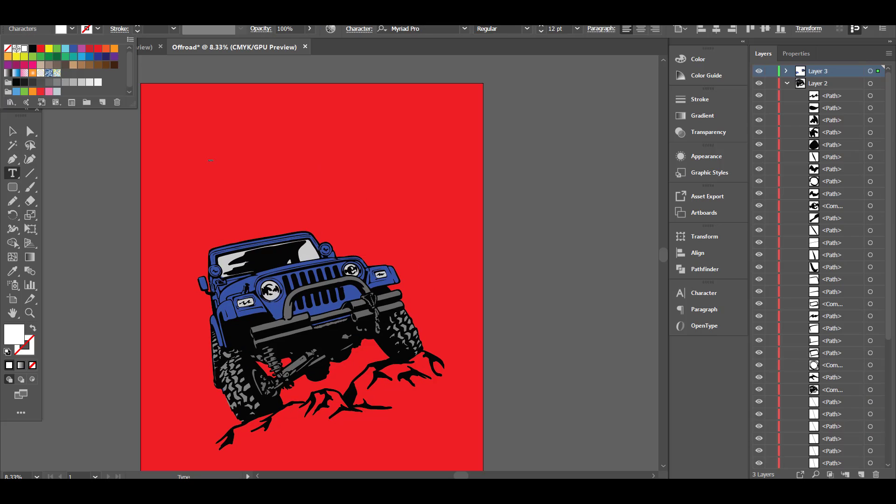
Add the white text OFFROAD at 300 pt above the jeep
click(540, 37)
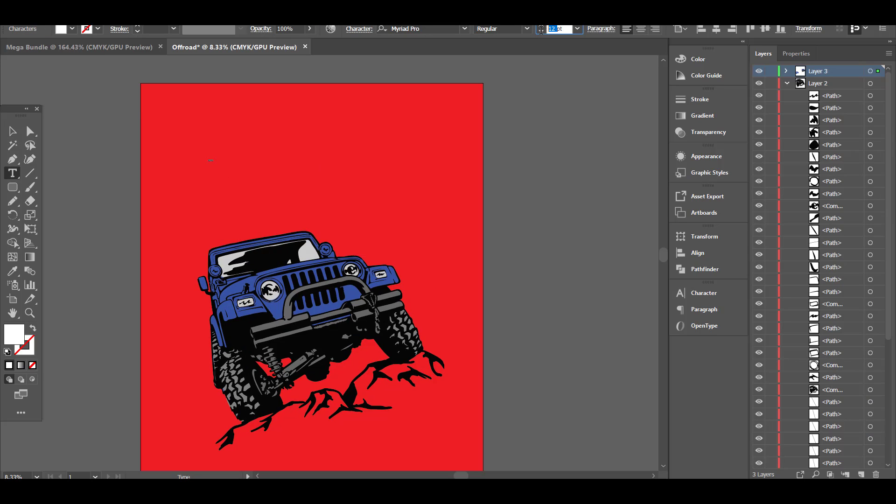
text(300)
key(Return)
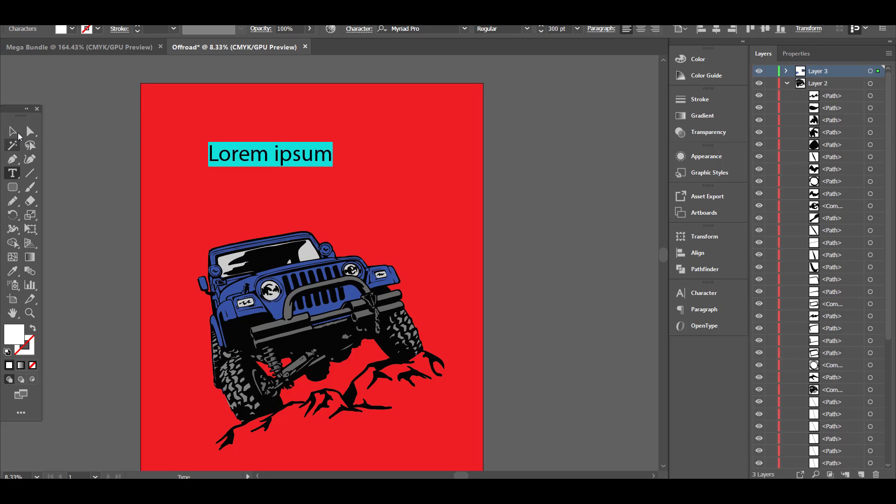
key(Escape)
triple_click(275, 157)
text(OFF)
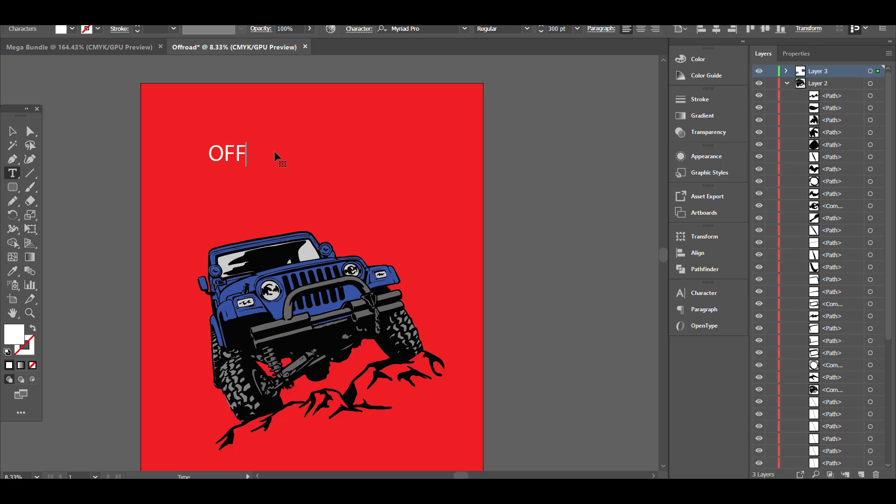
text(ROAD)
key(Escape)
Set the OFFROAD title's font to Bebas Neue Regular and stretch the text to about 1192 pt
drag(305, 165, 369, 211)
key(ctrl+z)
drag(306, 164, 356, 180)
key(ctrl+z)
drag(306, 165, 357, 192)
click(464, 29)
click(583, 237)
drag(309, 165, 340, 182)
key(ctrl+z)
drag(342, 130, 377, 114)
key(ctrl+z)
key(ctrl+z)
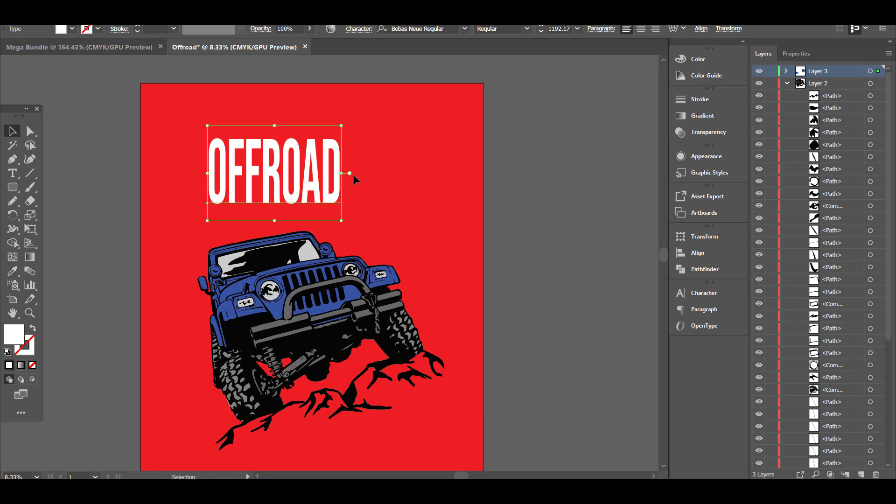
Set the horizontal scale of the OFFROAD title to 86%
click(699, 293)
click(622, 387)
click(623, 391)
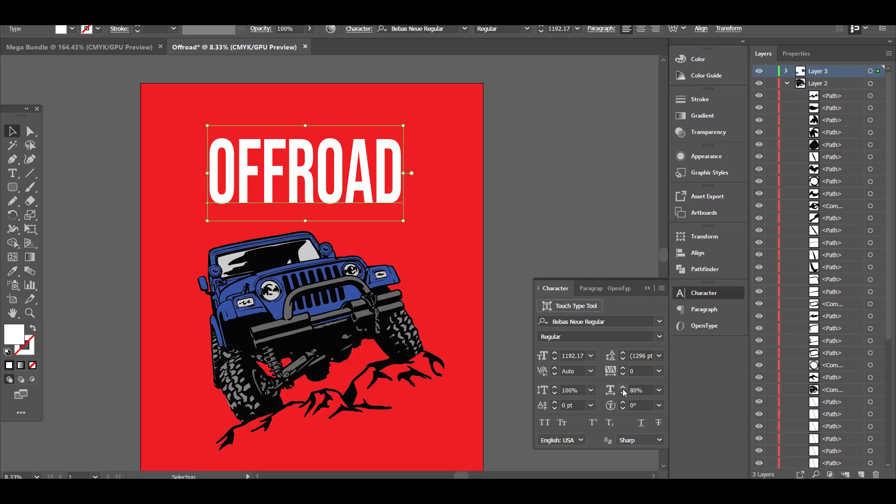
click(624, 391)
click(623, 391)
click(623, 391)
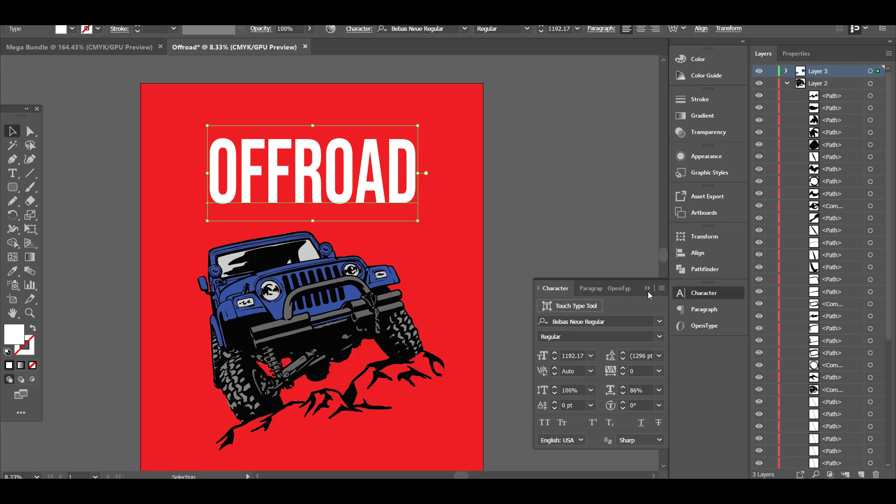
click(576, 258)
Convert the OFFROAD title to outlines
click(394, 194)
key(shift+ctrl+o)
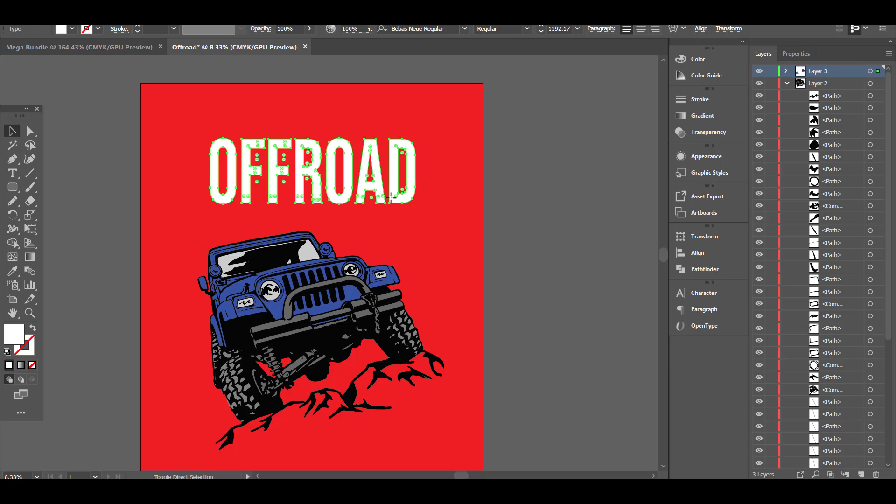
click(681, 292)
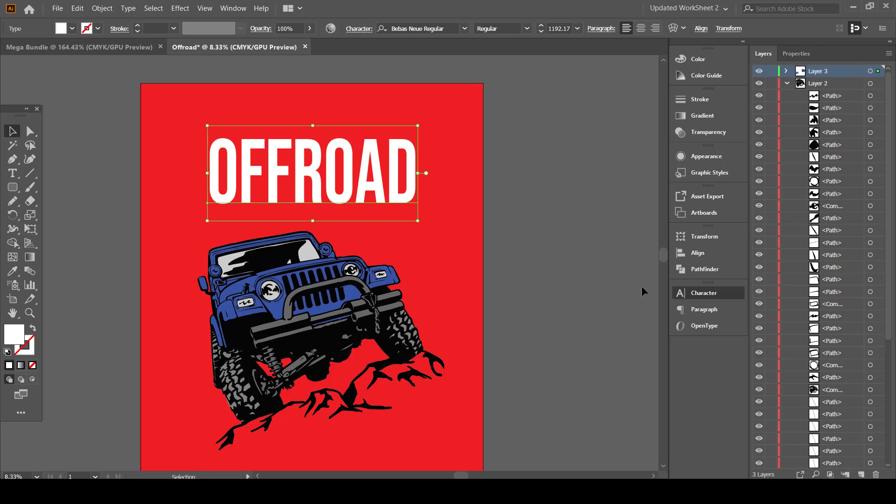
click(576, 258)
click(392, 199)
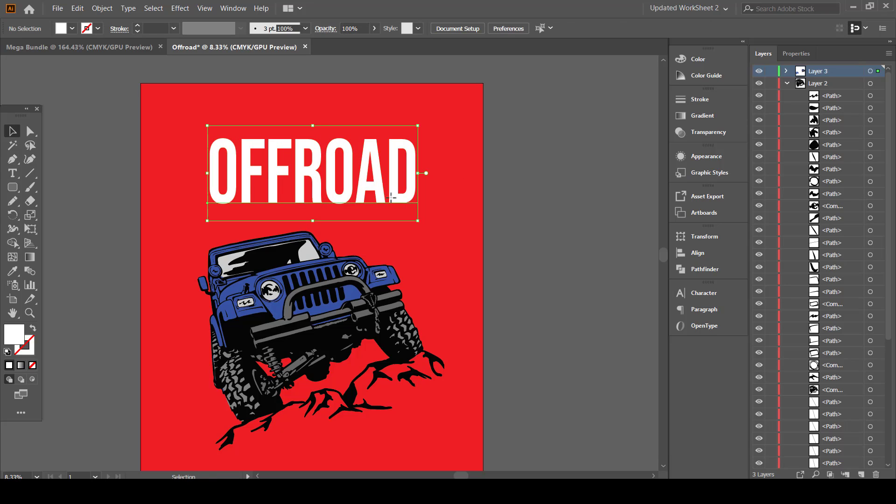
click(470, 180)
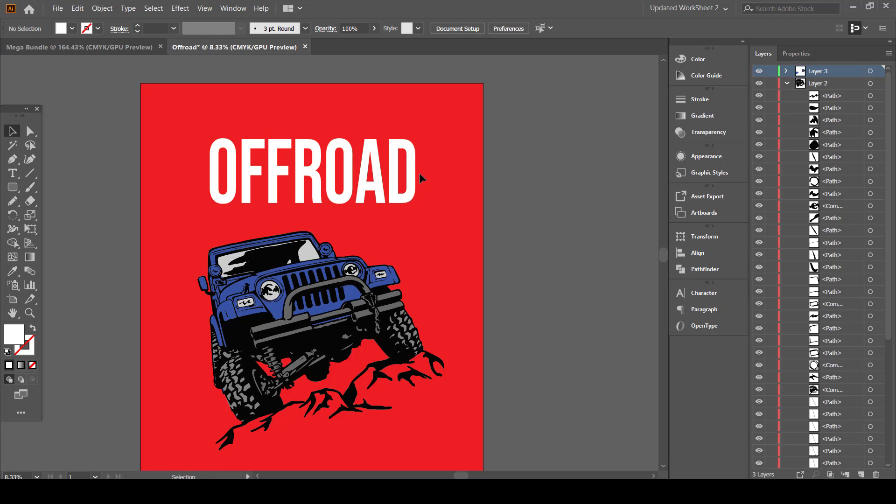
Move the outlined OFFROAD title slightly down, closer to the jeep, and keep it selected
drag(352, 188, 352, 198)
click(506, 199)
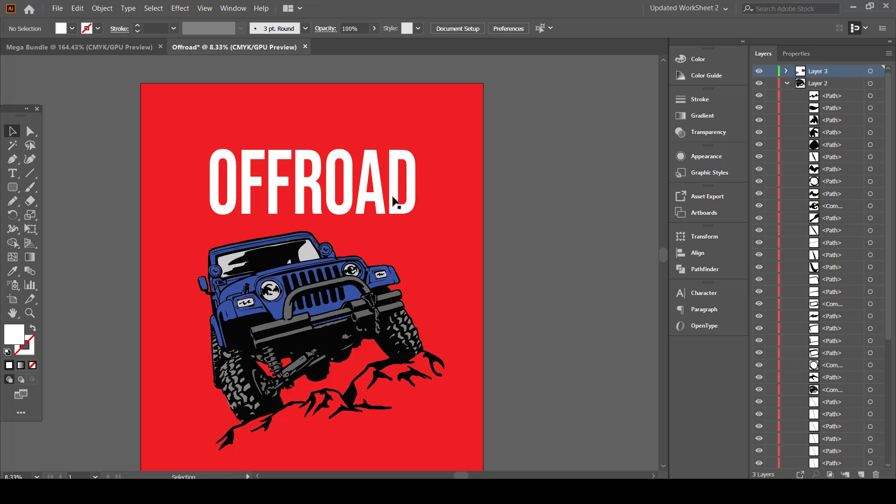
click(381, 197)
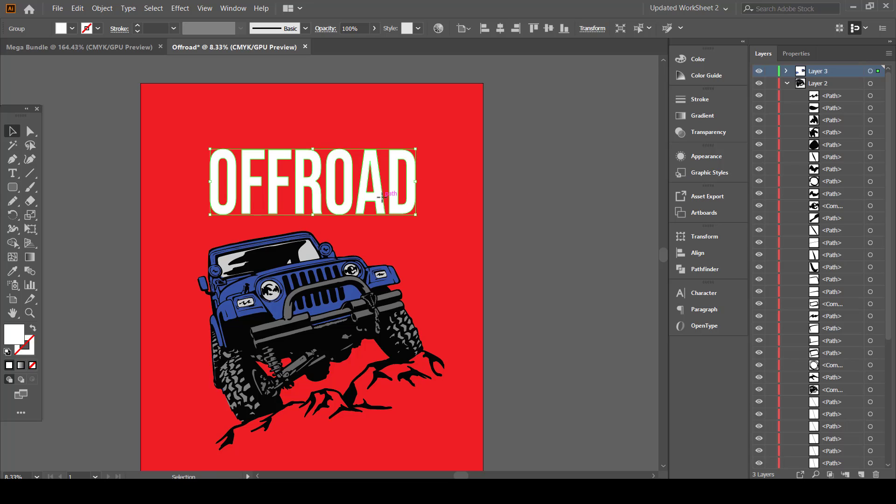
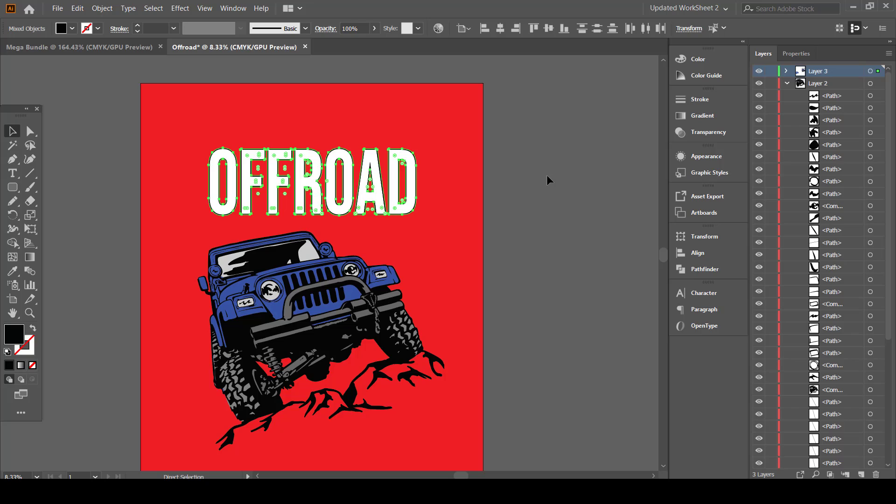
Shift the selected black OFFROAD outline copy straight down behind the white letters to form a drop shadow
key(v)
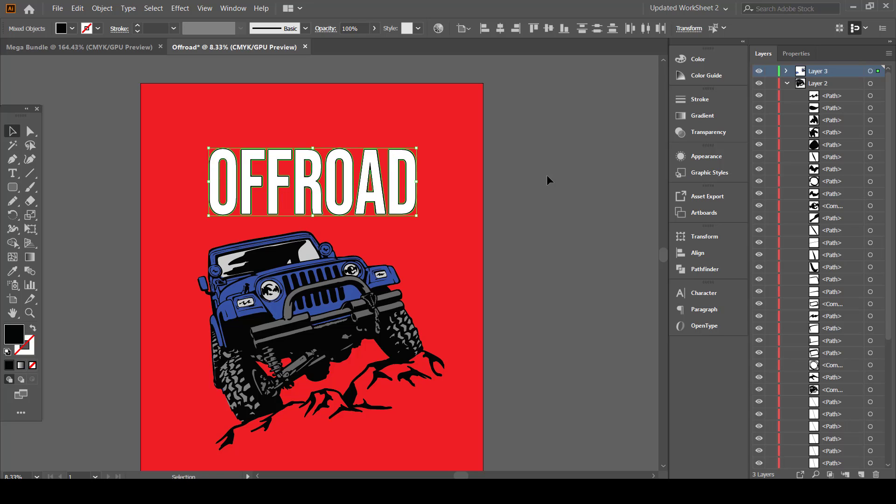
key(shift+Down)
key(shift+Down)
key(shift+Down)
key(shift+Down)
key(shift+Down)
key(shift+Down)
key(shift+Down)
key(shift+Down)
key(shift+Down)
key(shift+Down)
key(shift+Down)
key(shift+Down)
key(shift+Down)
key(shift+Down)
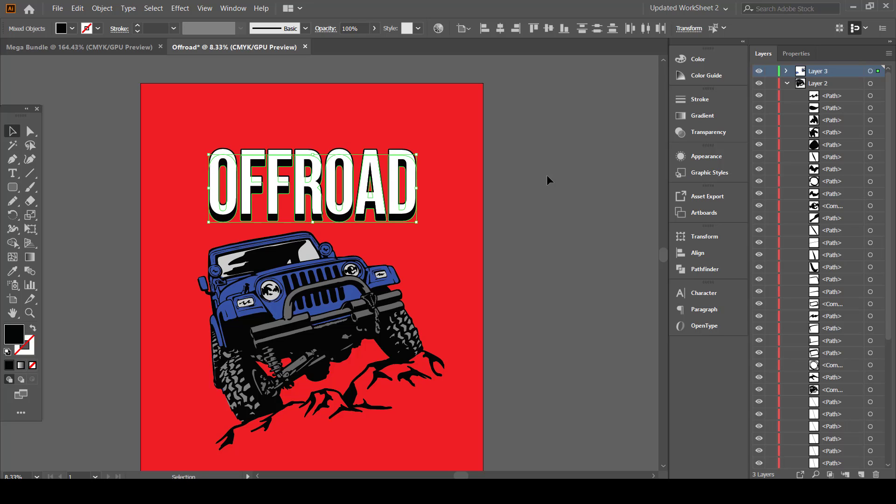
key(Down)
key(Down)
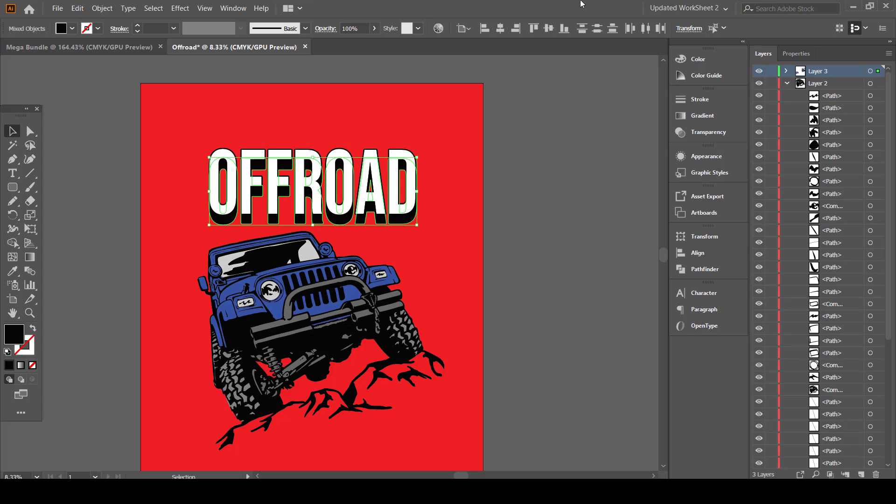
click(554, 168)
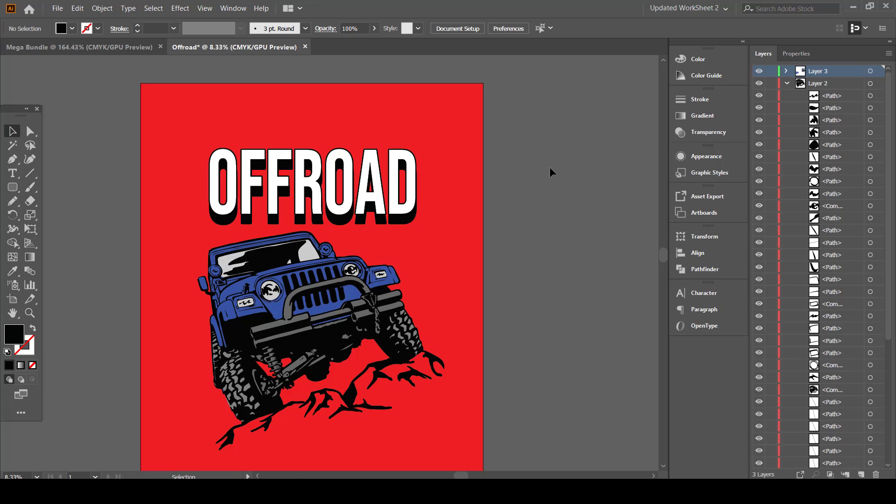
Select all seven letters of the upper black OFFROAD outline and unite them with Pathfinder
key(ctrl+=)
click(448, 142)
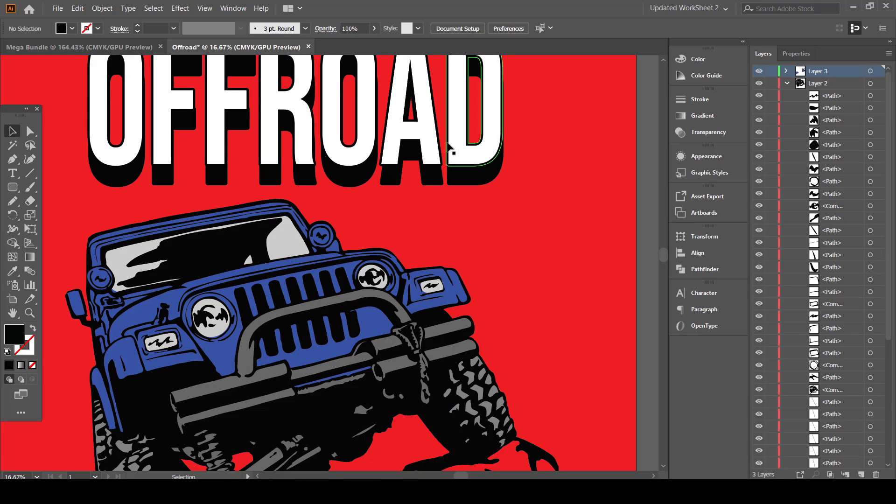
shift+click(392, 142)
shift+click(333, 145)
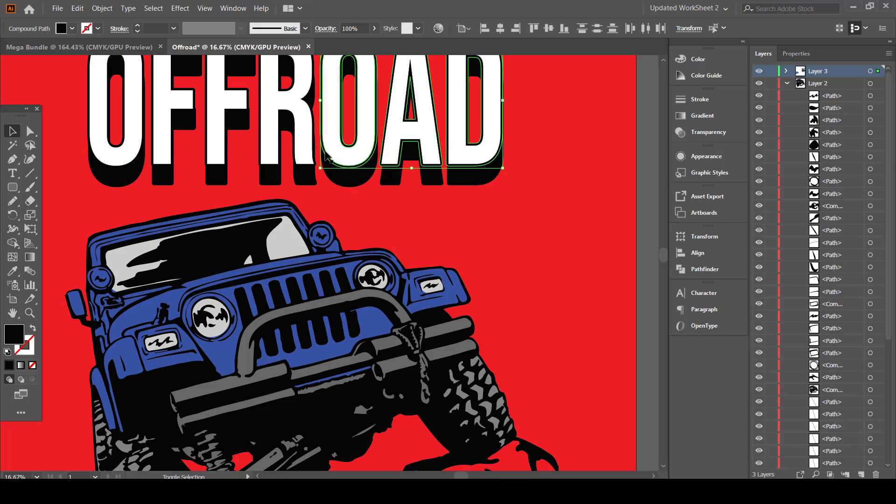
shift+click(310, 149)
shift+click(219, 140)
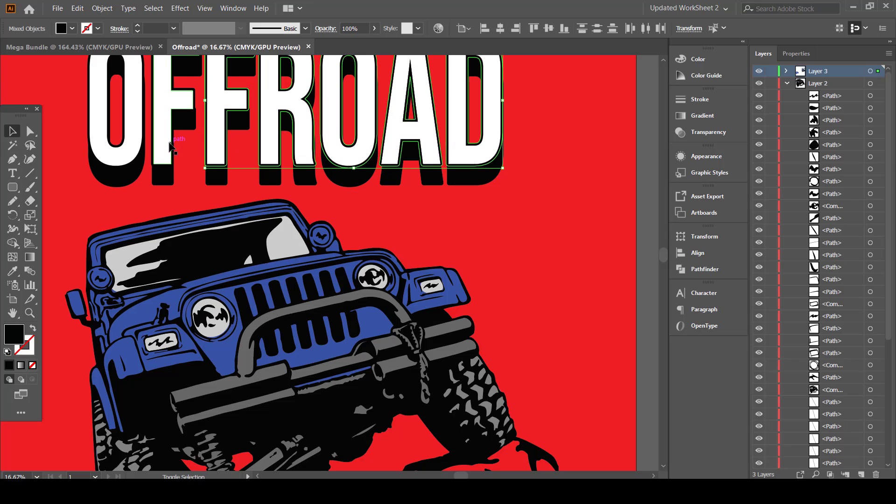
shift+click(171, 141)
shift+click(98, 140)
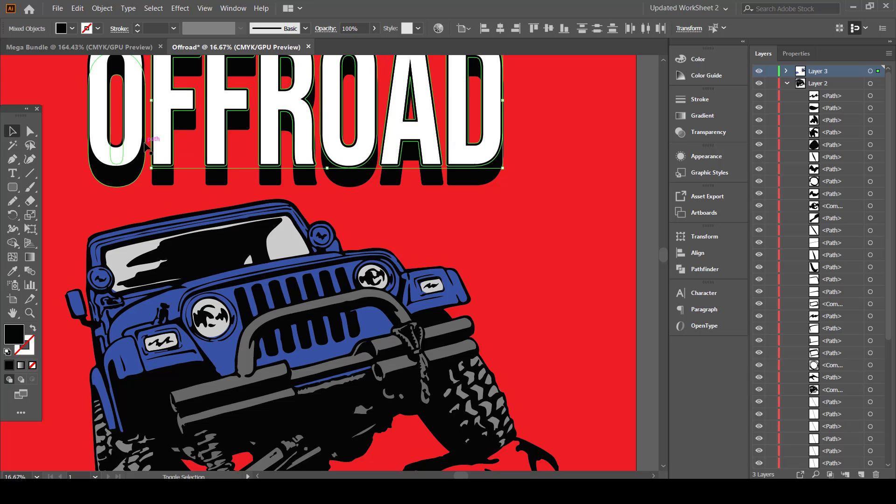
click(705, 269)
click(544, 263)
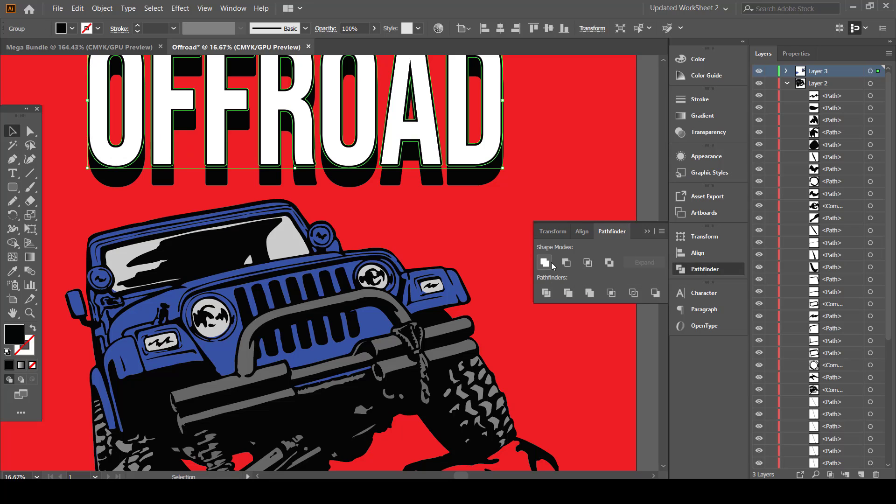
click(579, 189)
drag(496, 161, 511, 165)
key(ctrl+z)
click(515, 174)
Select all letters of the lower black OFFROAD shadow copy and unite them
click(490, 179)
shift+click(427, 181)
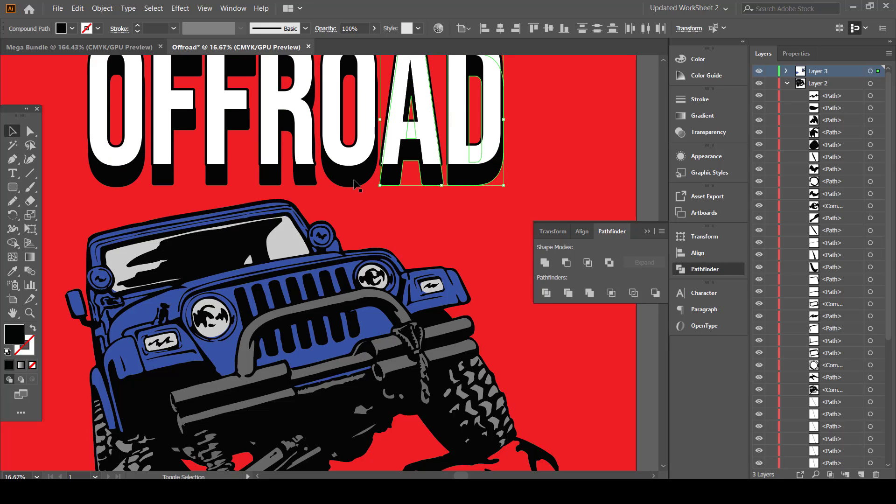
shift+click(355, 182)
shift+click(217, 177)
shift+click(164, 178)
shift+click(116, 179)
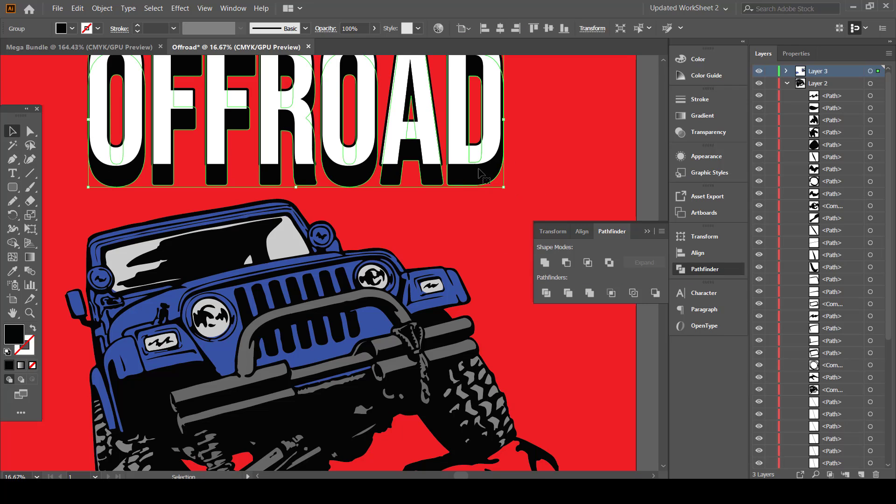
Make a blend between the upper black OFFROAD outline and the lower shadow copy
shift+click(394, 163)
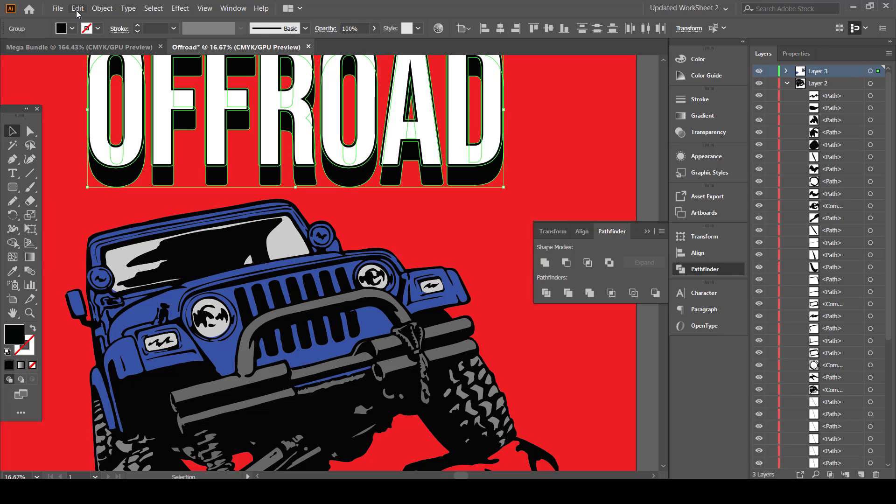
click(105, 10)
mouse_move(186, 283)
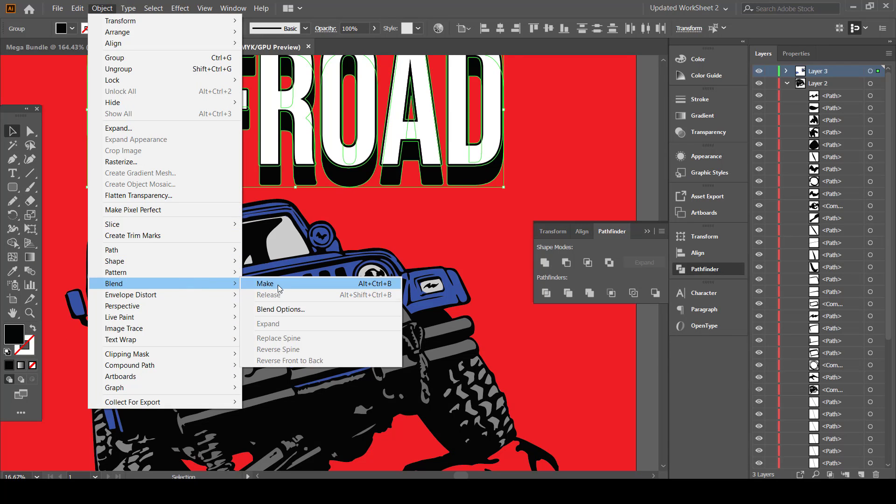
click(271, 283)
Set the blend spacing of the OFFROAD shadow to Specified Steps with 33 steps, previewing the result
click(102, 9)
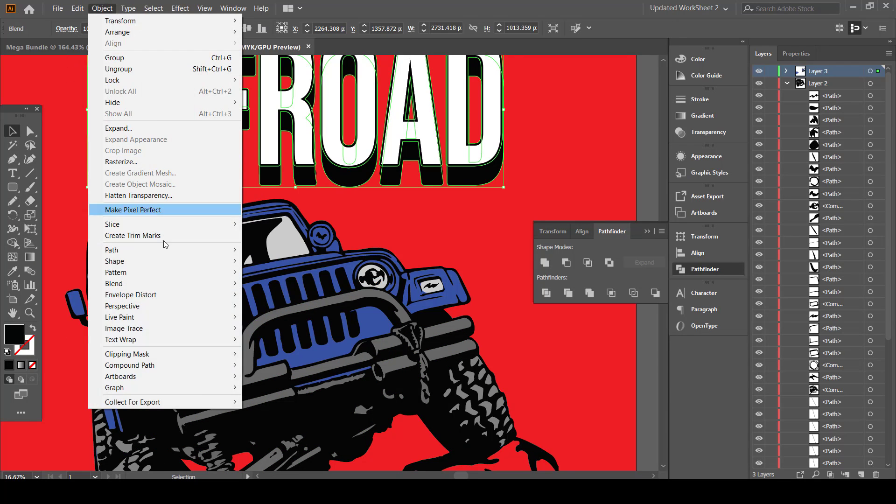
click(280, 309)
drag(94, 14, 614, 139)
click(533, 215)
click(640, 161)
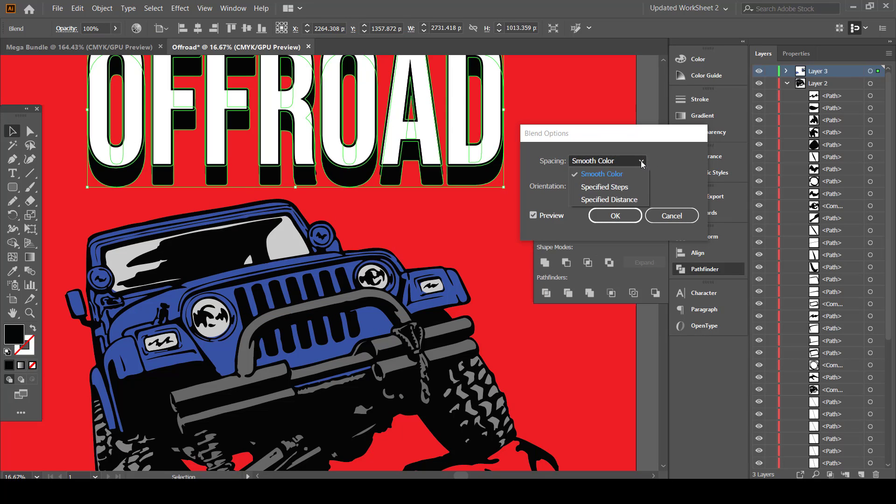
click(604, 187)
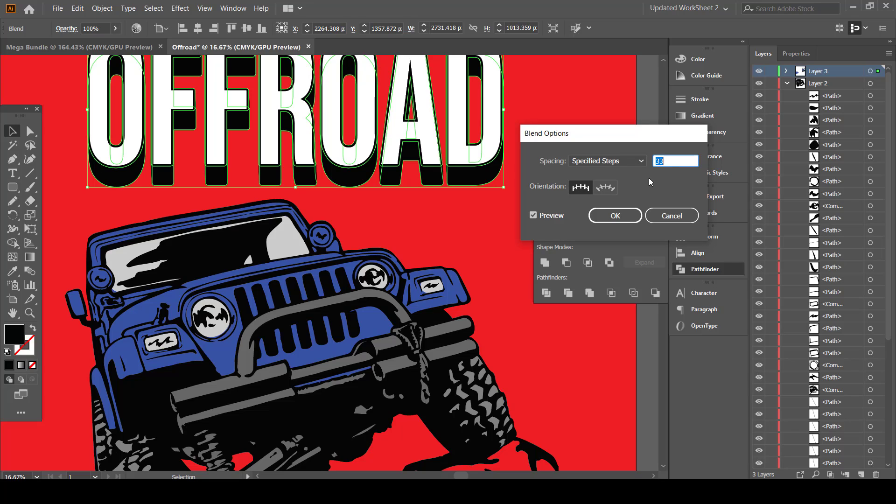
click(617, 215)
scroll(593, 142, up, 1)
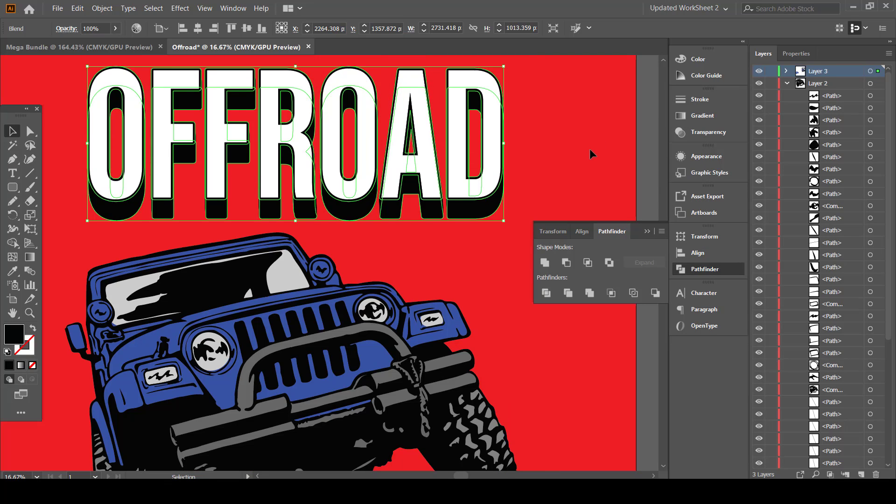
click(589, 148)
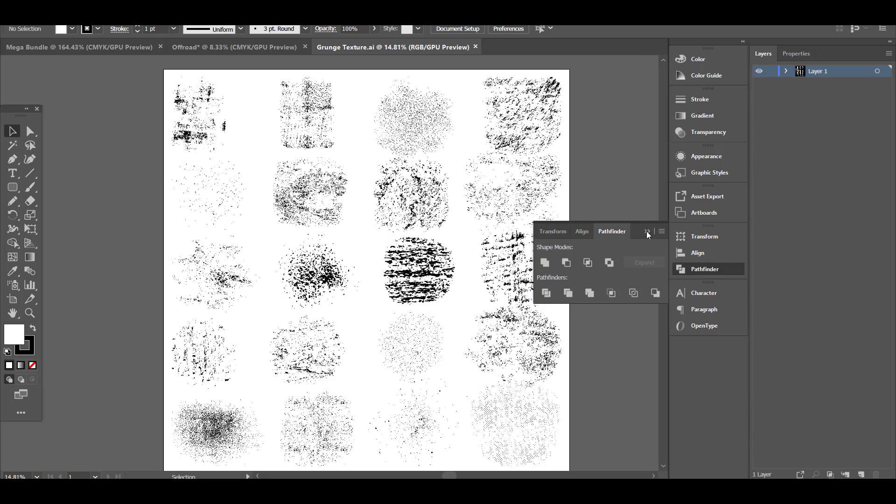
Copy the first texture in the fourth row of the Grunge Texture file and return to the Offroad document
click(646, 231)
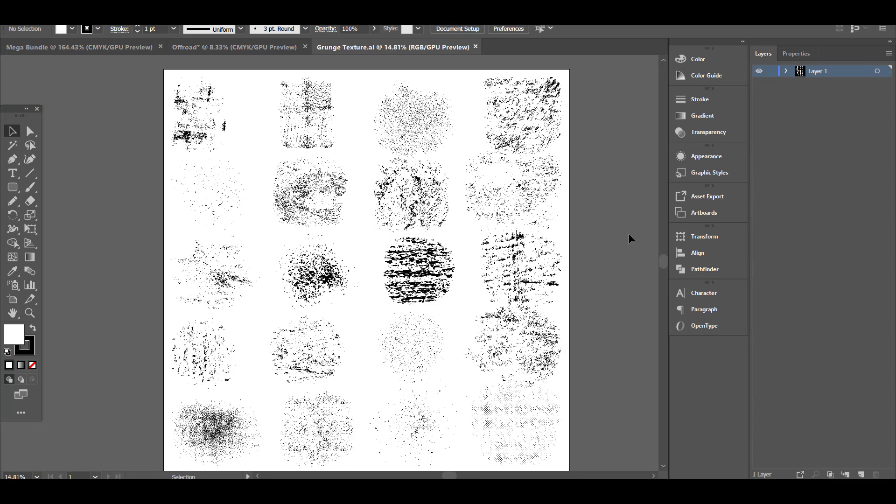
click(207, 373)
click(219, 46)
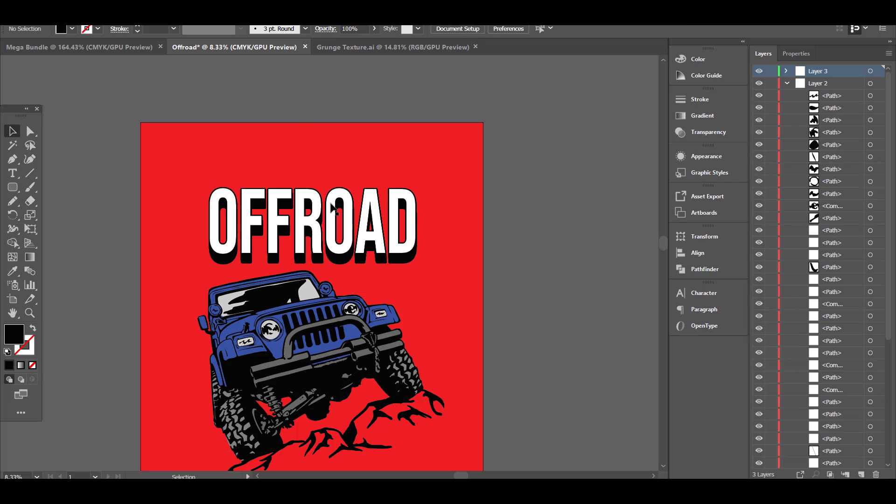
Make an opacity mask with Clip off for the white OFFROAD title and start editing the mask
click(351, 239)
click(708, 133)
click(640, 131)
click(606, 147)
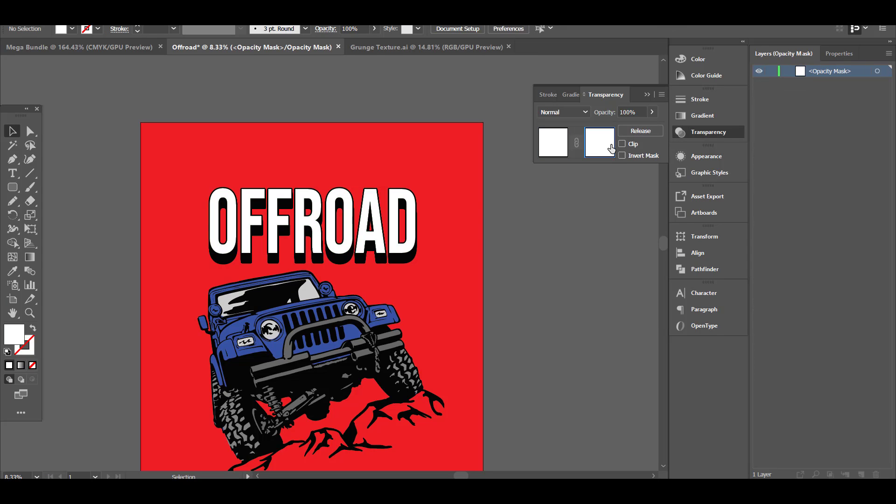
Paste the grunge texture into the opacity mask, place it over the first O and enlarge it to reach the second F
key(ctrl+f)
drag(170, 281, 230, 202)
key(ctrl+plus)
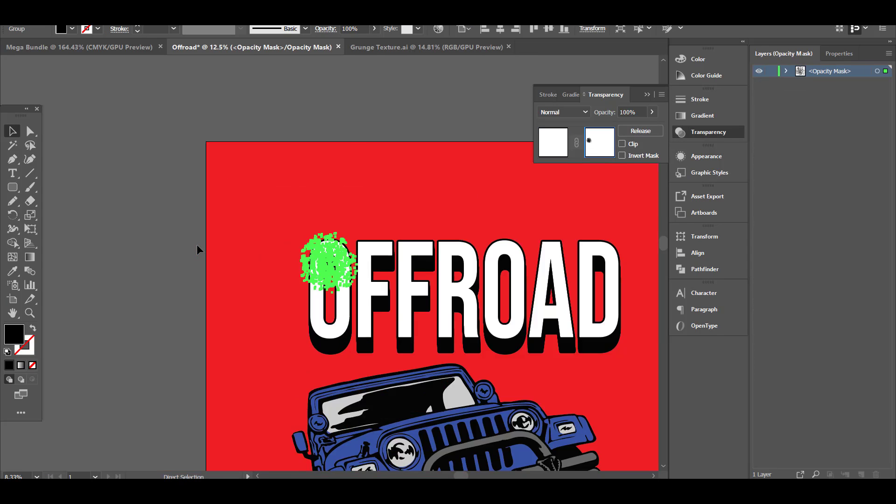
key(ctrl+equal)
key(ctrl+equal)
key(ctrl+equal)
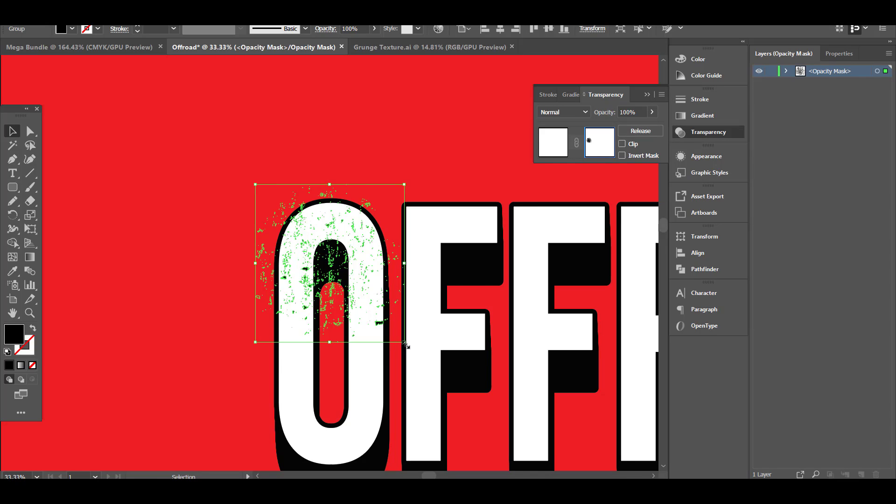
drag(404, 342, 532, 478)
scroll(188, 275, down, 2)
click(188, 276)
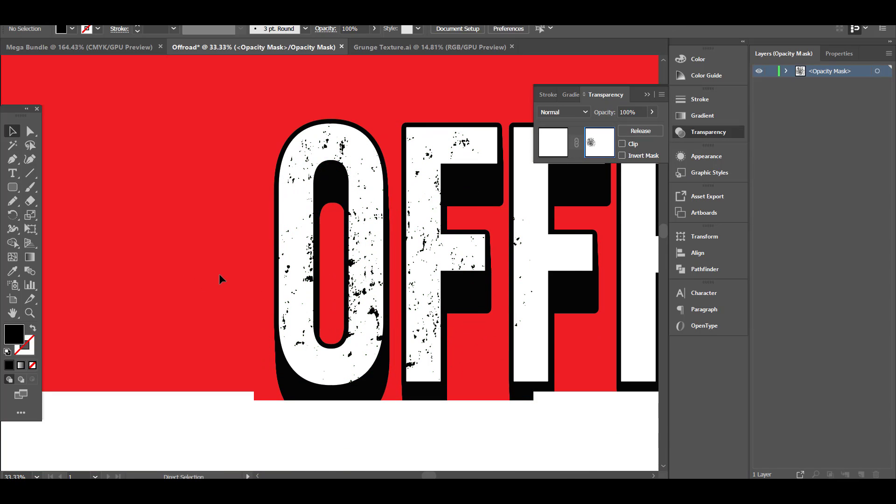
key(ctrl+minus)
key(ctrl+minus)
drag(332, 373, 195, 390)
click(240, 270)
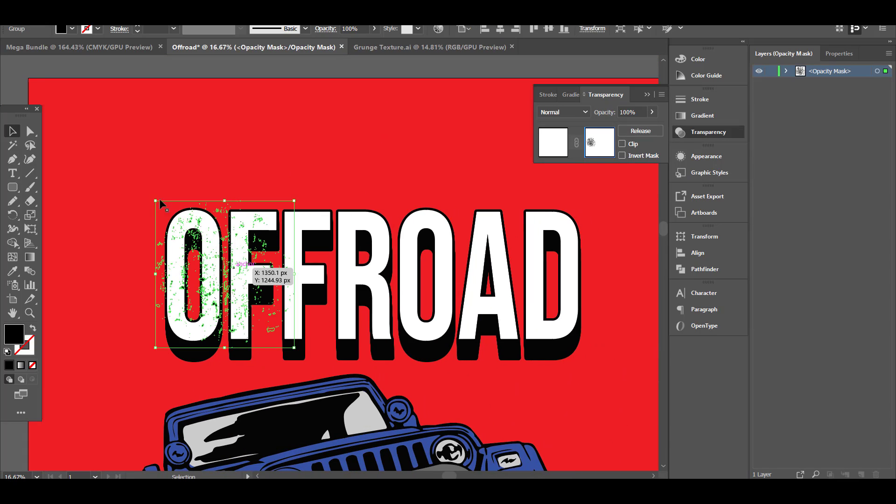
click(72, 28)
double_click(16, 342)
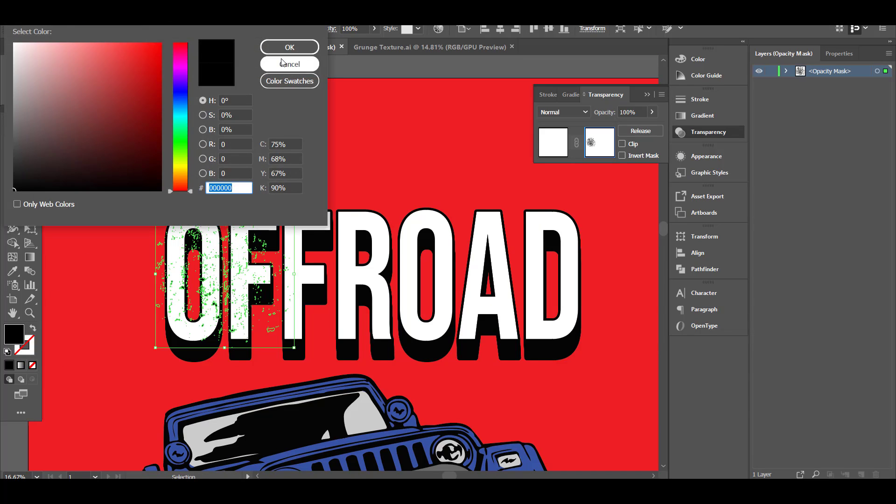
click(289, 60)
Duplicate the grunge texture across the rest of OFFROAD and stretch the middle copies to cover the letters' full height
drag(231, 285, 329, 279)
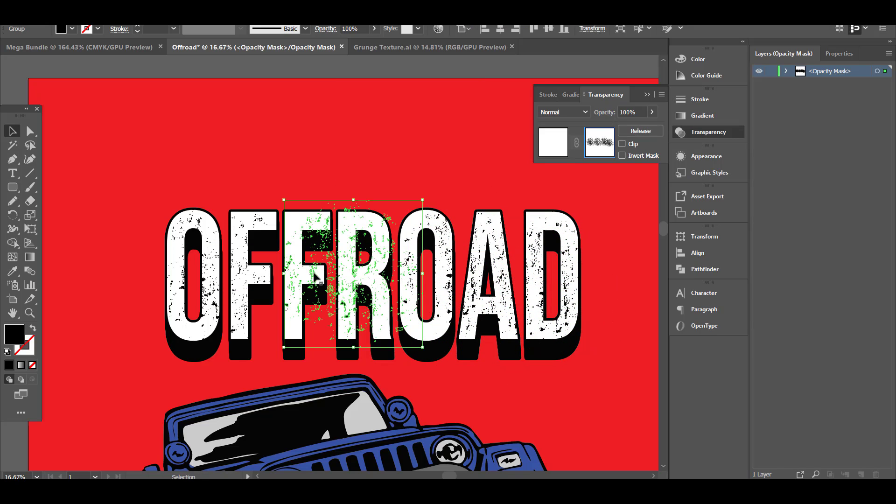
drag(352, 348, 353, 369)
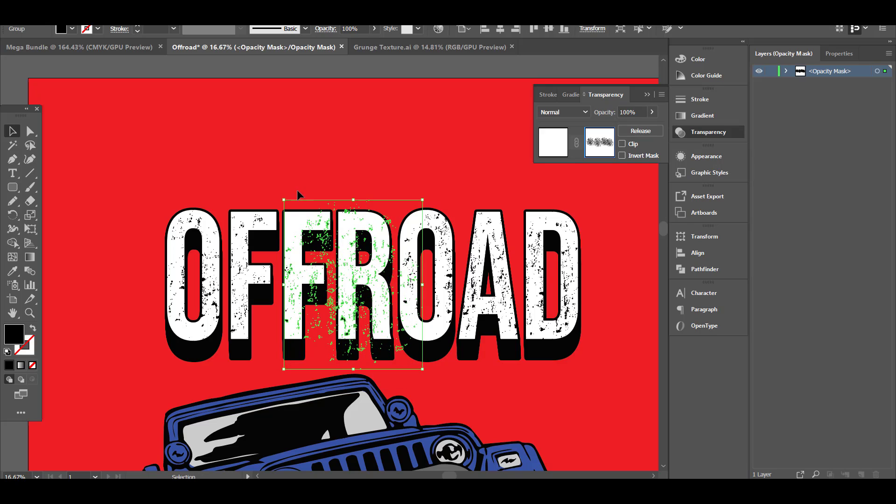
drag(283, 199, 270, 183)
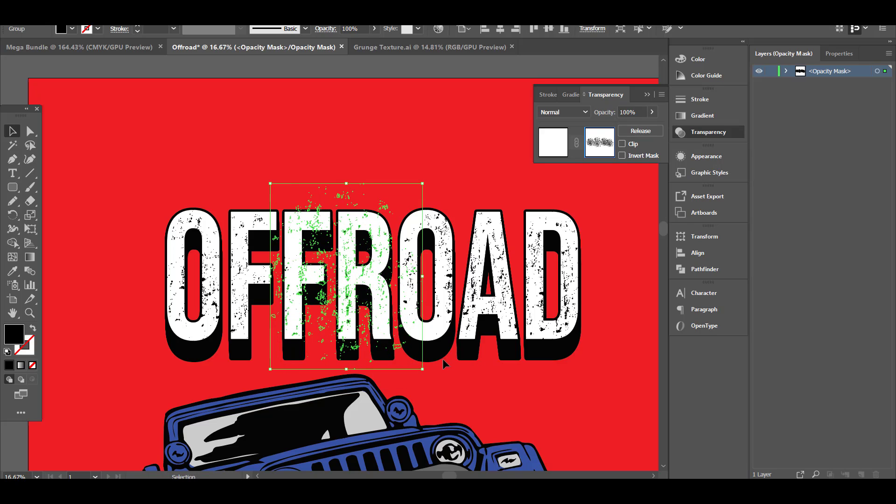
click(467, 369)
click(486, 302)
drag(471, 345, 472, 364)
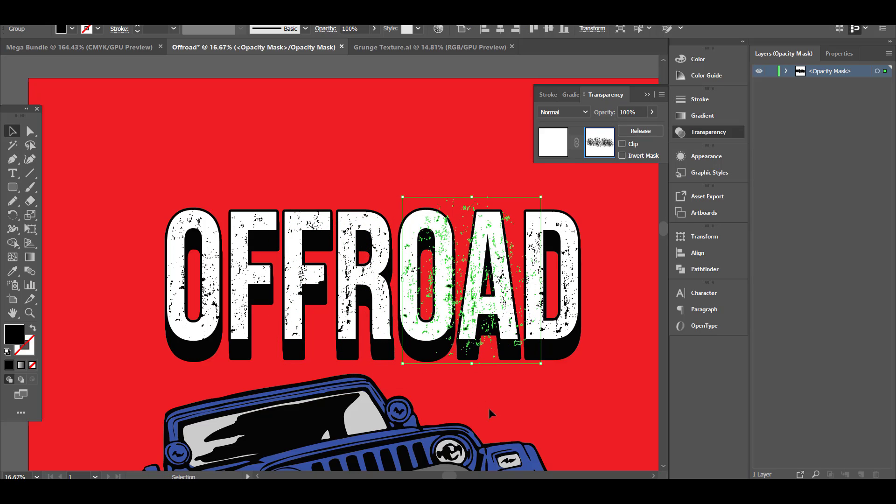
Stop editing the opacity mask and return to the normal artwork with nothing selected
click(489, 410)
click(548, 147)
click(407, 171)
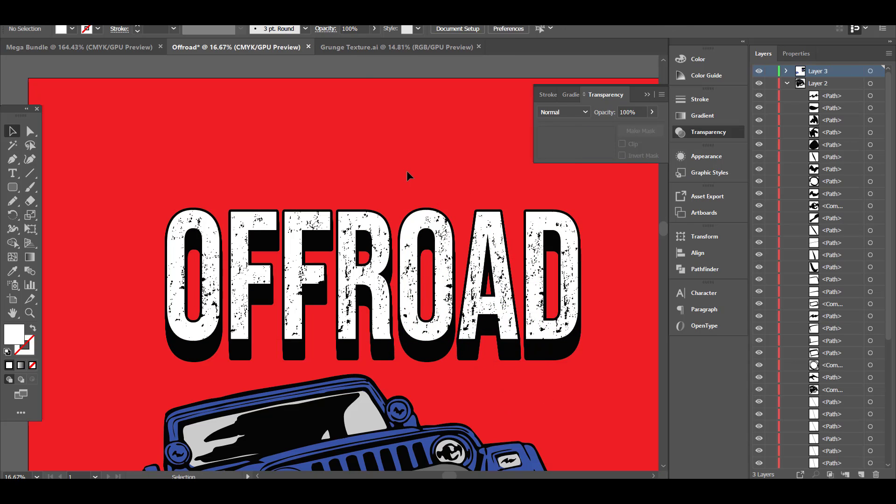
key(ctrl+minus)
key(ctrl+minus)
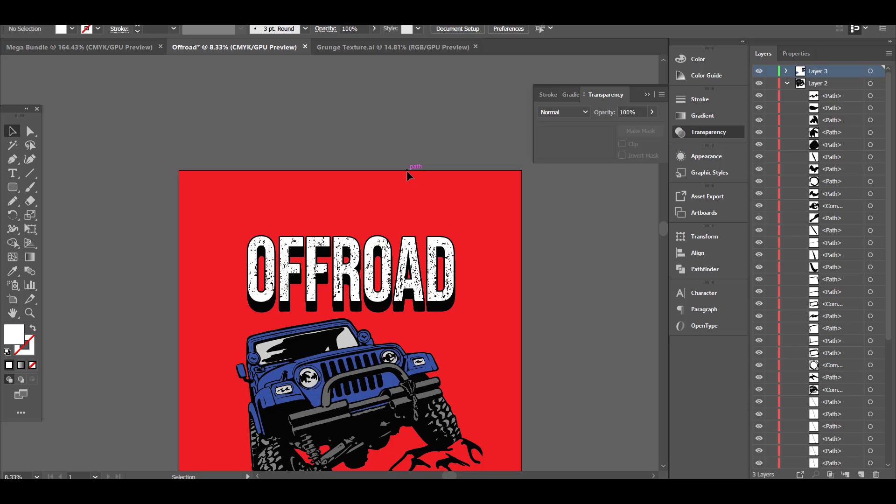
key(ctrl+equal)
click(13, 145)
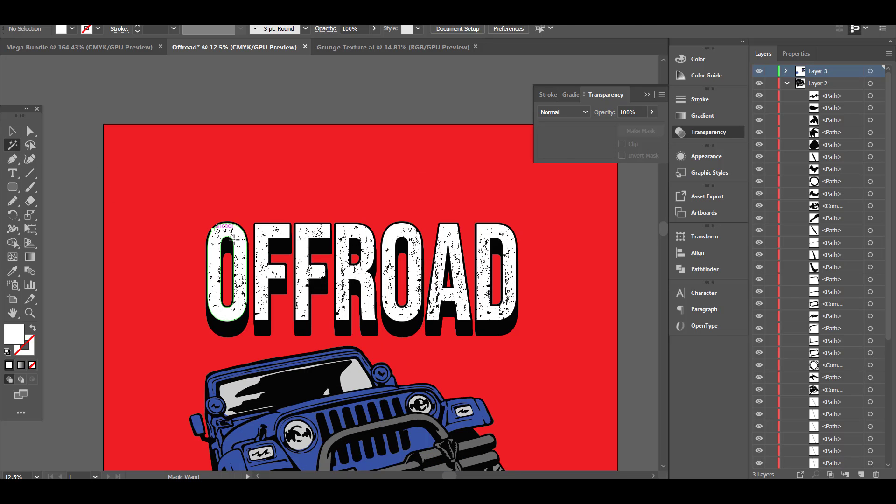
click(264, 229)
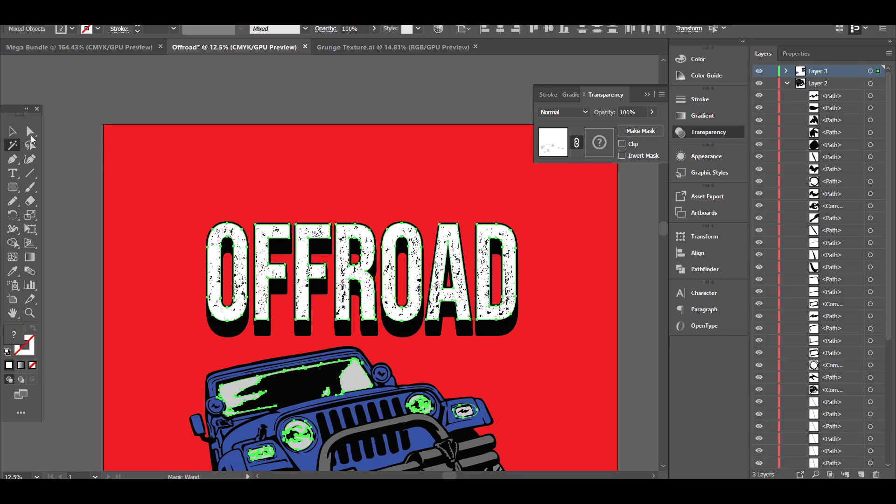
click(13, 131)
click(181, 175)
Fill the white OFFROAD letters with yellow and darken it to a mustard tone
click(237, 242)
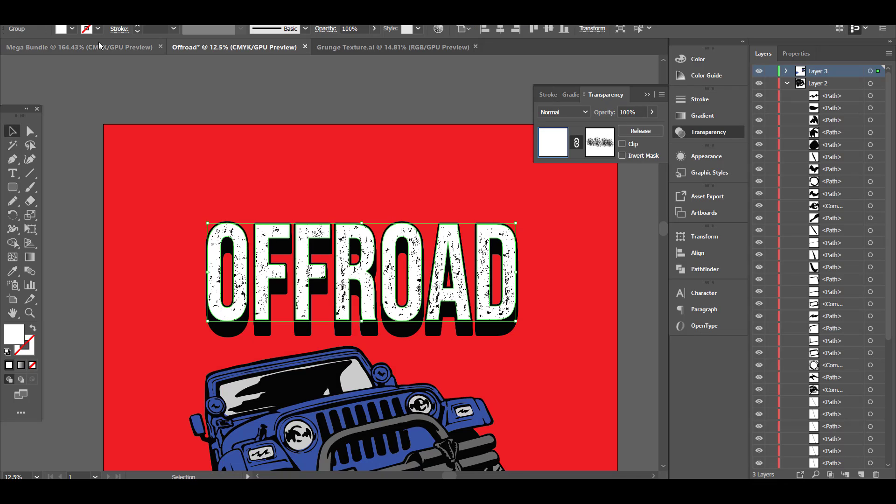
click(72, 29)
click(49, 49)
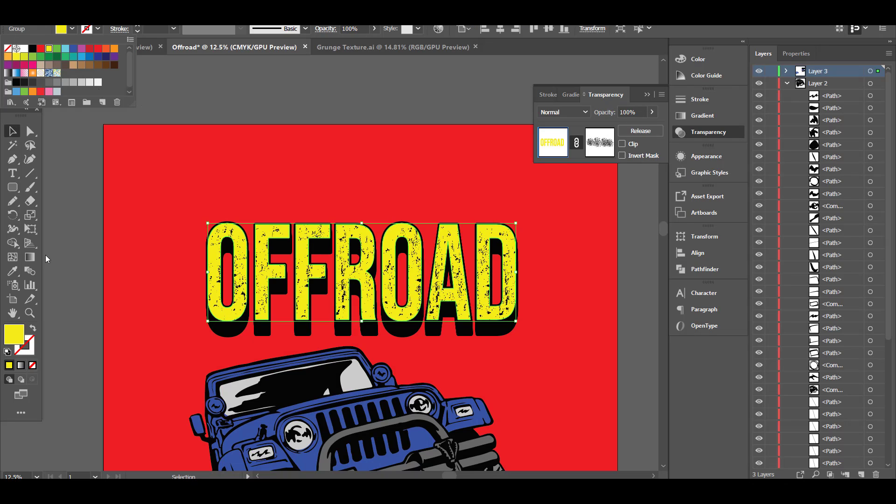
double_click(14, 334)
click(138, 75)
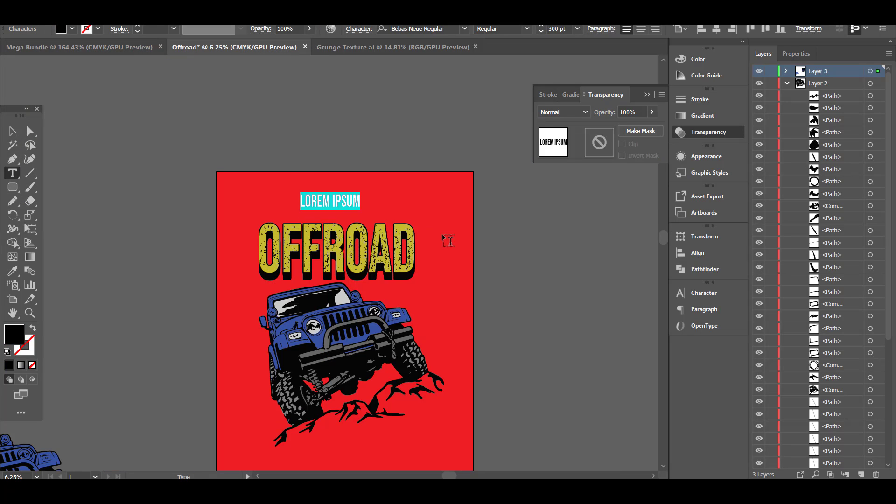
Enter EXTREME ADVENTURE in white Aleo Bold above OFFROAD, scaled down to about 183 pt and centred over the title
text(EXT)
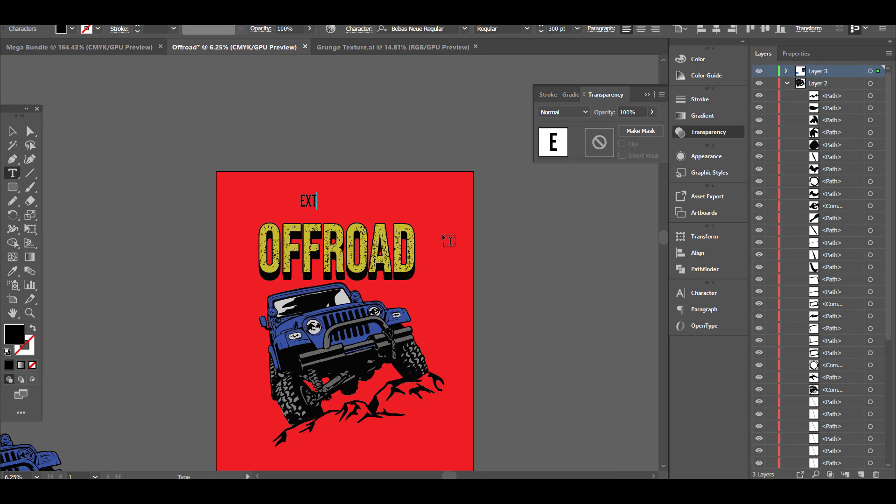
text(REME ADVENTURE)
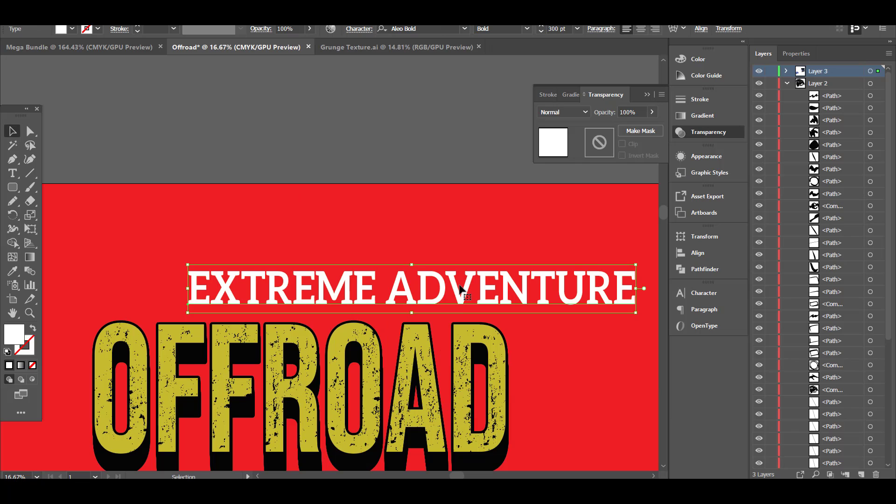
key(ctrl+minus)
key(ctrl+minus)
scroll(459, 284, up, 1)
drag(387, 279, 336, 277)
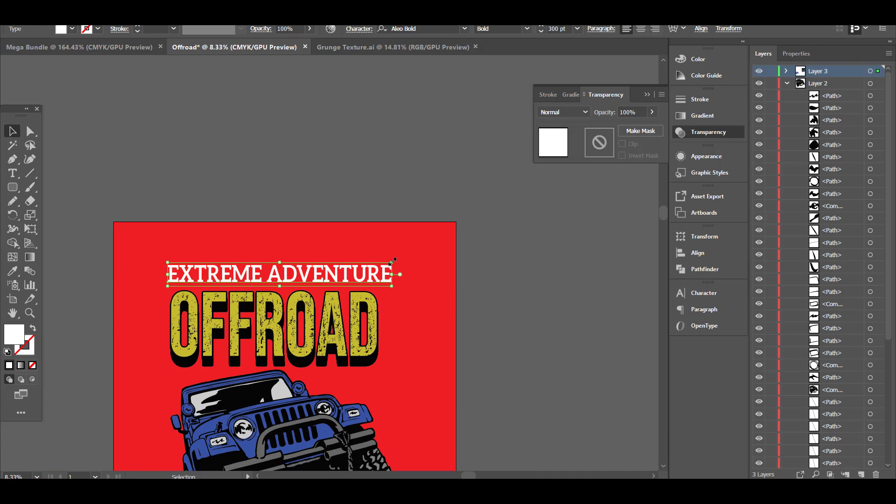
drag(392, 261, 345, 267)
scroll(429, 324, down, 5)
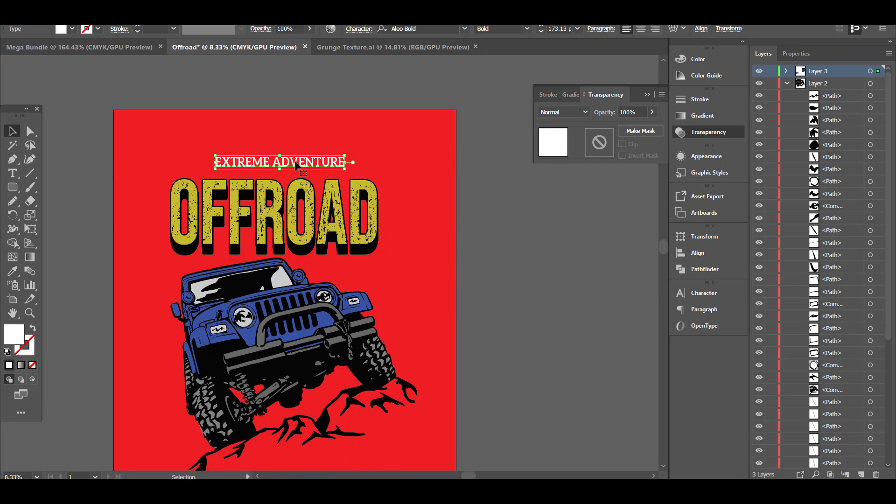
drag(292, 162, 344, 158)
click(422, 173)
scroll(419, 185, down, 2)
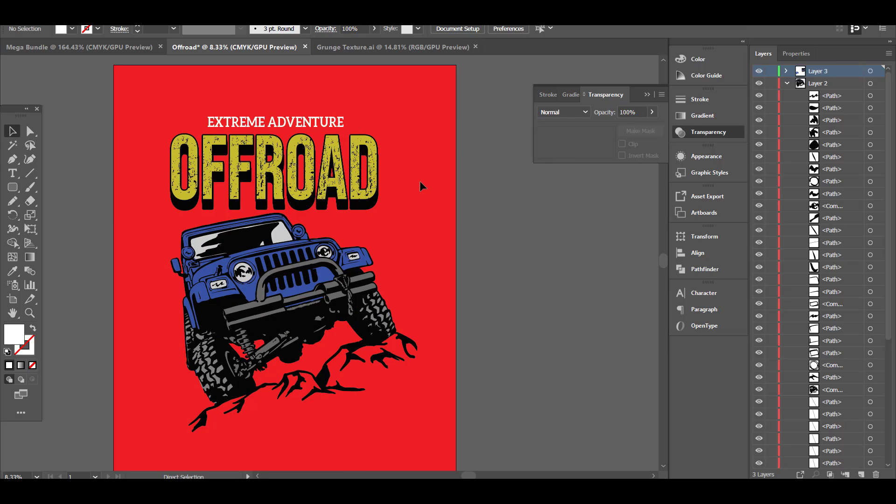
Recolour the textured OFFROAD letters with the bright yellow-green swatch and deselect them
click(13, 145)
click(212, 138)
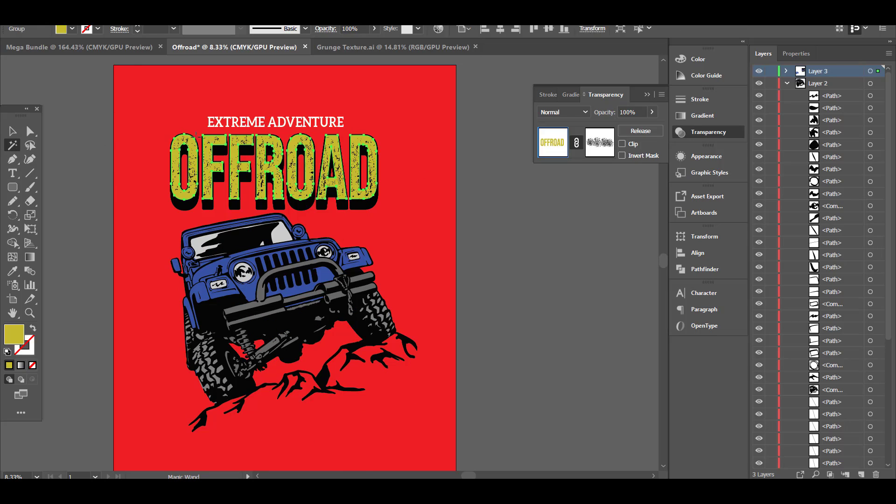
click(72, 29)
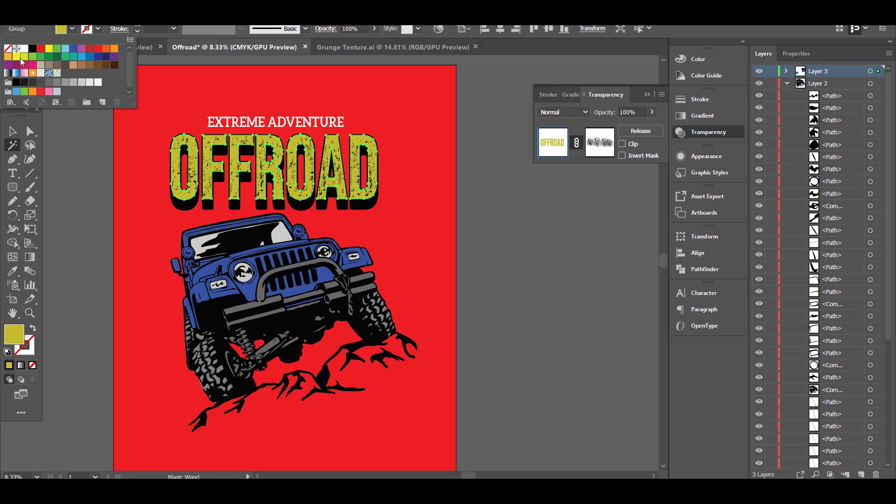
click(21, 60)
click(482, 162)
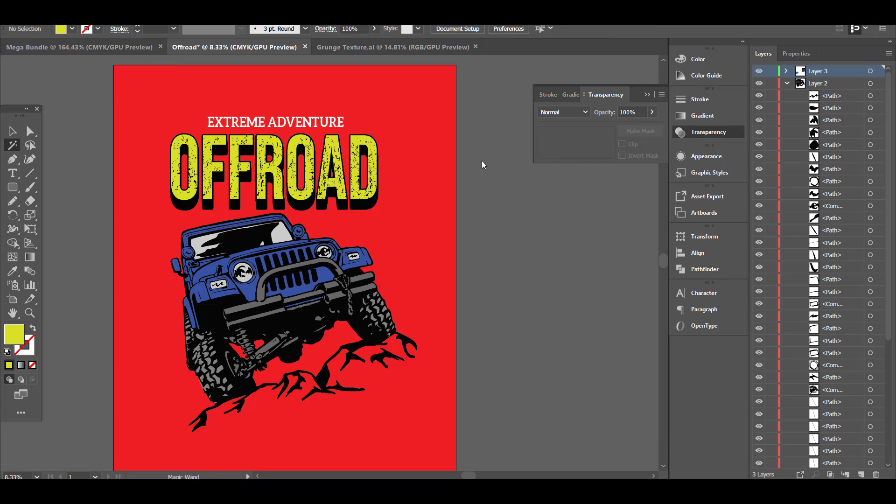
Convert the EXTREME ADVENTURE text to outlines
key(v)
click(271, 122)
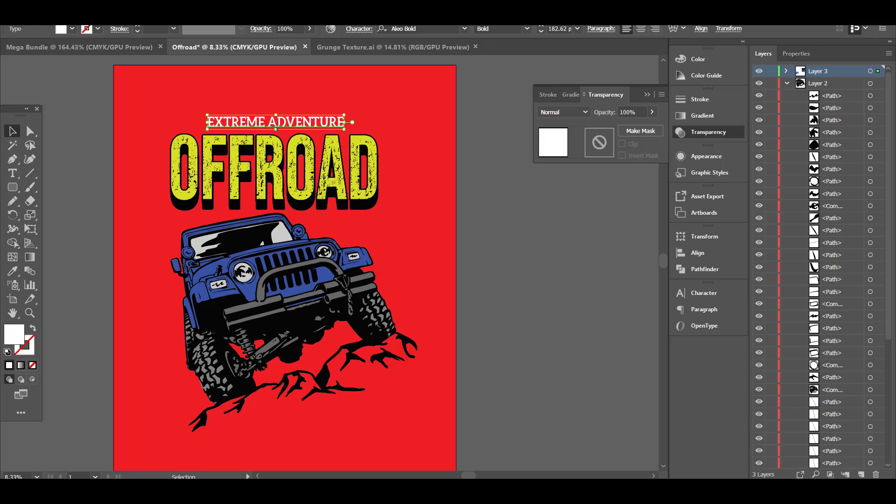
key(ctrl+plus)
key(ctrl+plus)
key(ctrl+plus)
key(ctrl+plus)
key(ctrl+shift+o)
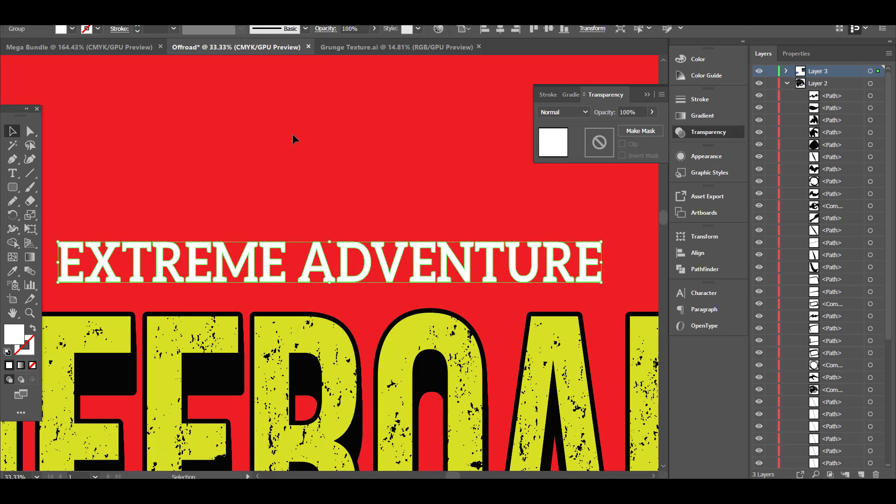
Try a 1 pt black stroke on the outlined EXTREME ADVENTURE lettering
click(98, 29)
click(33, 52)
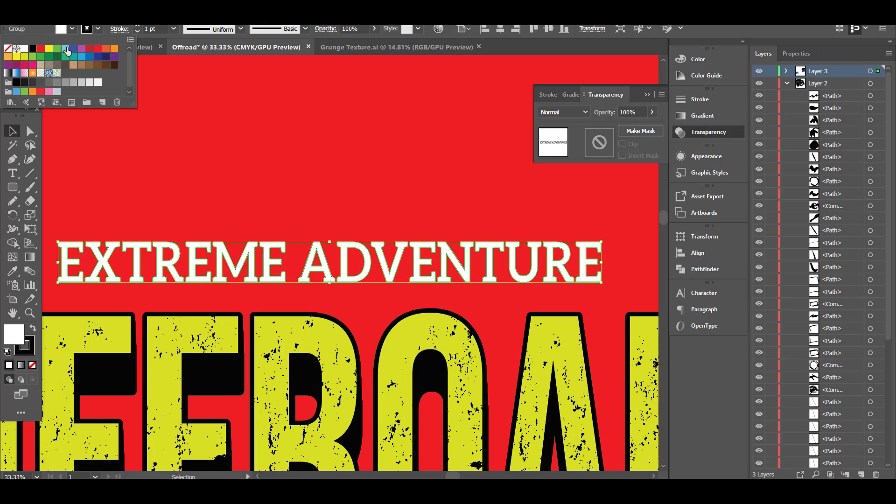
click(139, 26)
click(138, 32)
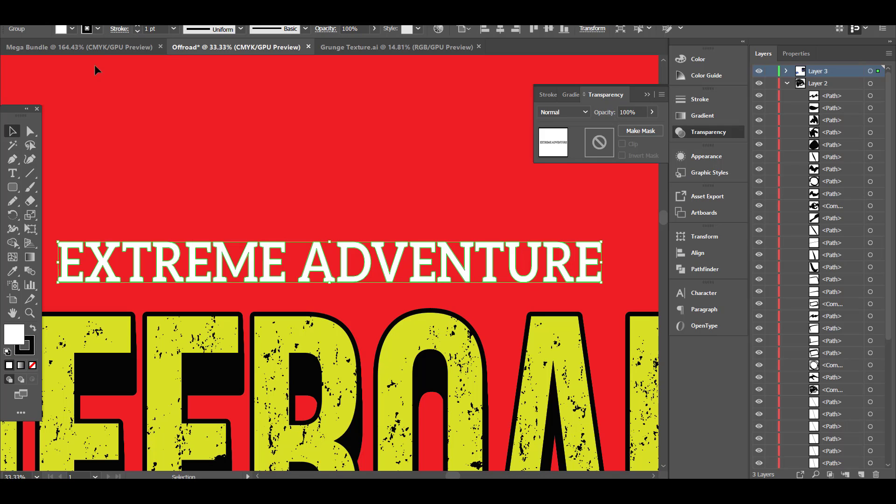
click(137, 32)
Apply Offset Path to the EXTREME ADVENTURE lettering with a 7 px offset and round joins
click(99, 20)
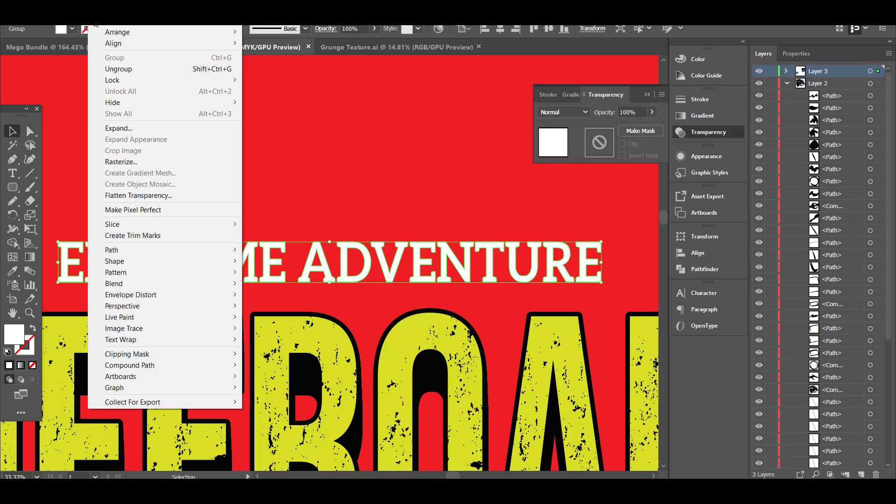
mouse_move(162, 248)
click(284, 287)
text(15)
click(470, 137)
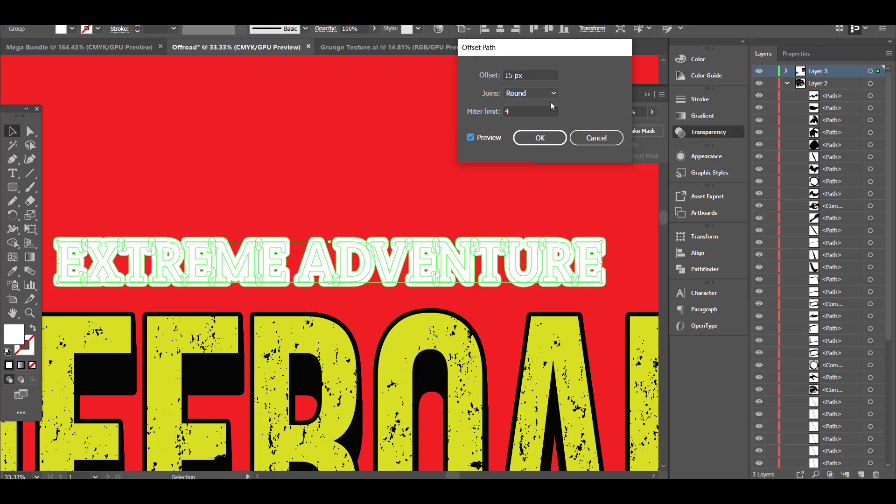
key(Down)
key(Down)
key(Down)
key(Down)
key(Down)
key(Down)
key(Down)
key(Down)
key(Down)
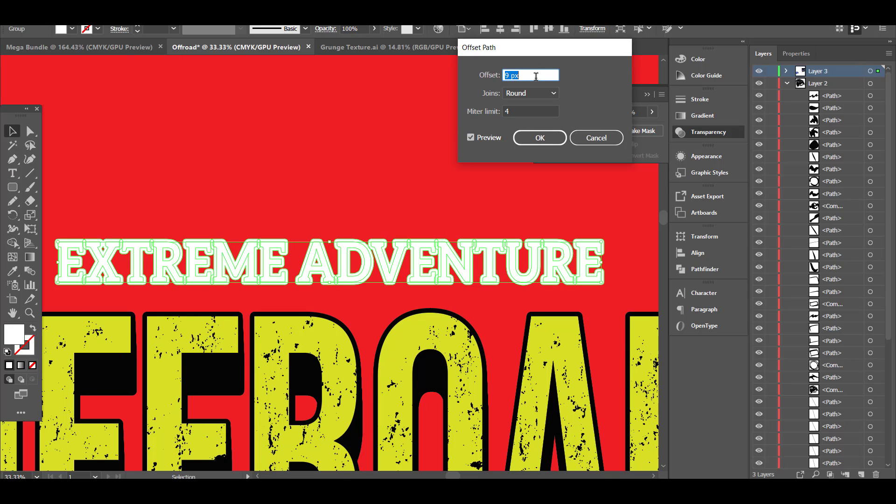
key(Up)
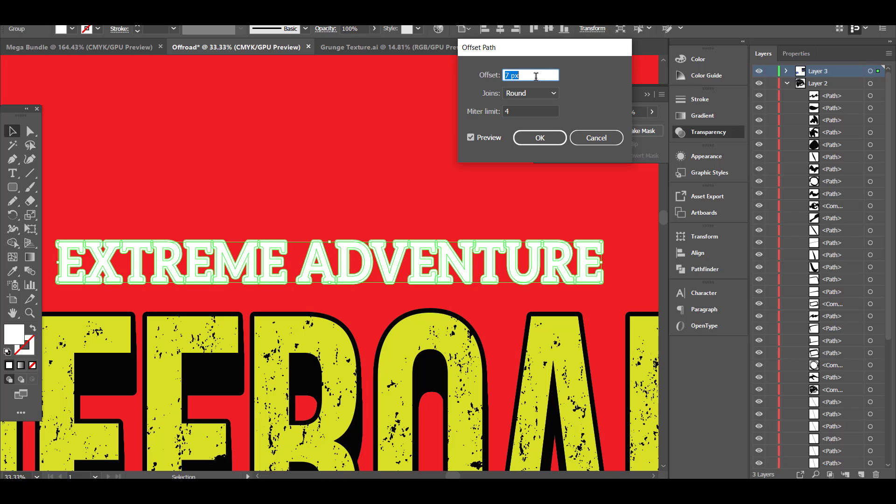
click(531, 138)
Fill the offset shapes behind EXTREME ADVENTURE with black and deselect them
click(72, 28)
click(28, 51)
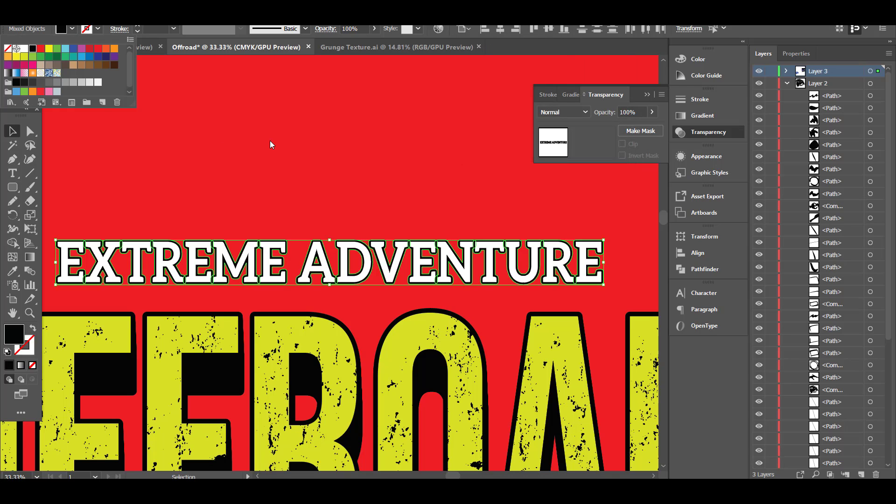
click(270, 140)
click(231, 137)
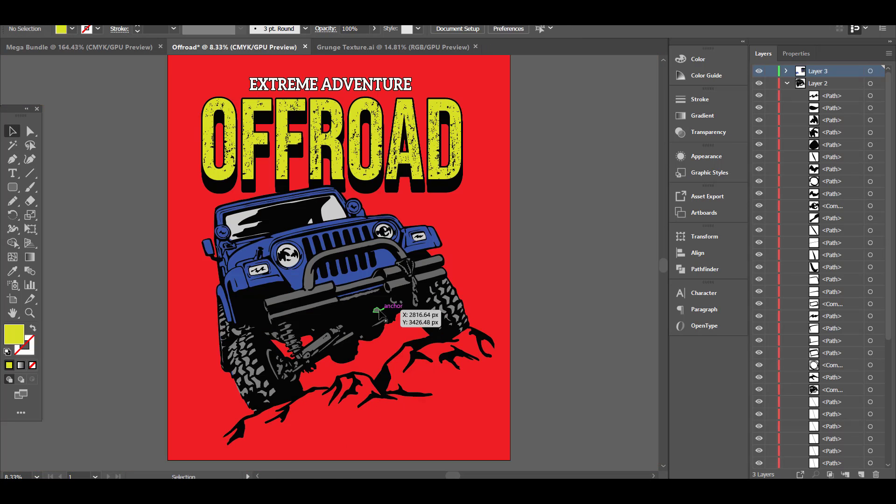
Move the jeep graphic slightly up so its roof overlaps the lower edge of OFFROAD
click(392, 304)
drag(359, 316, 362, 308)
click(485, 309)
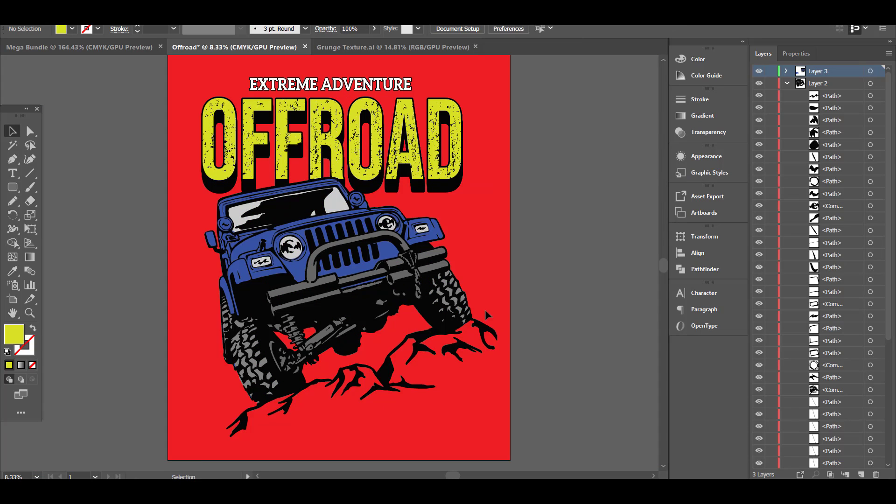
click(453, 308)
Enlarge the OFFROAD title group from its lower corner so it spans more of the red background's width
click(456, 160)
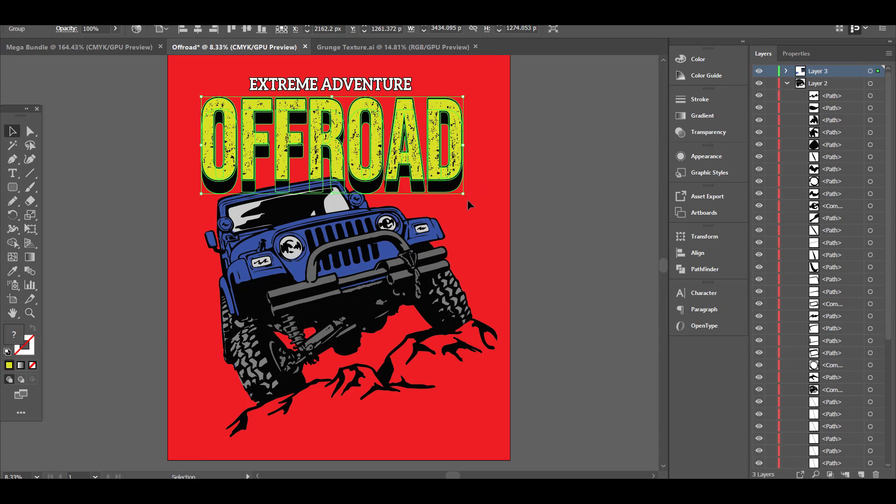
drag(465, 196, 484, 203)
click(562, 203)
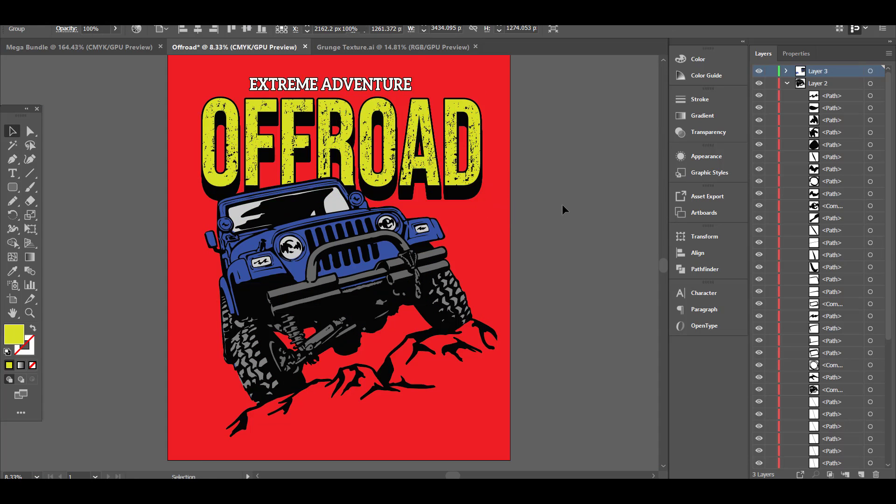
Shift EXTREME ADVENTURE slightly right above OFFROAD and enlarge it from its centre to span more of the title's width
drag(391, 91, 395, 91)
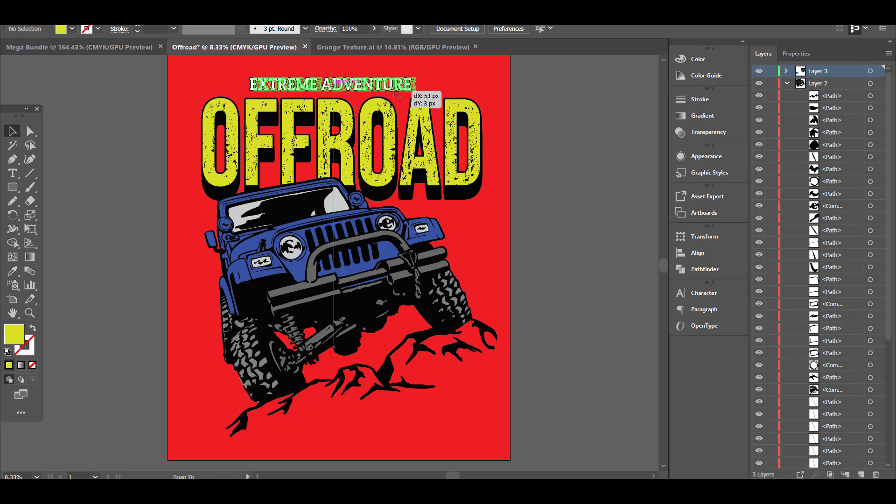
click(548, 155)
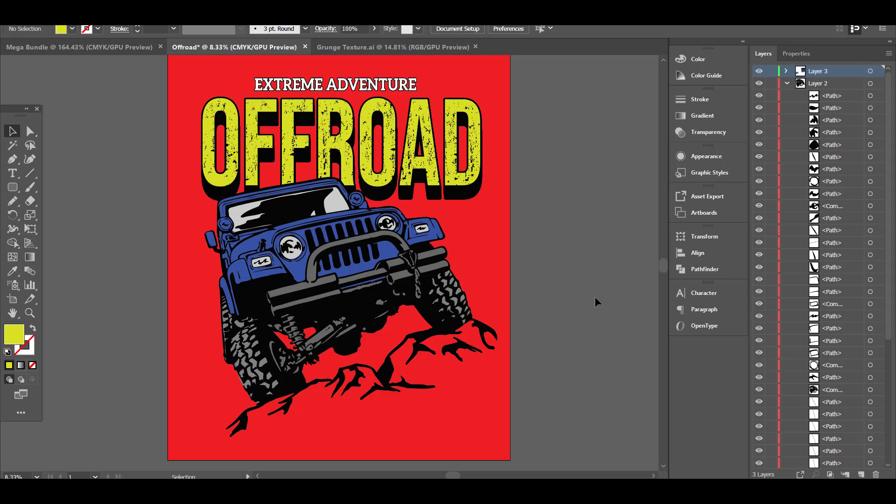
click(390, 85)
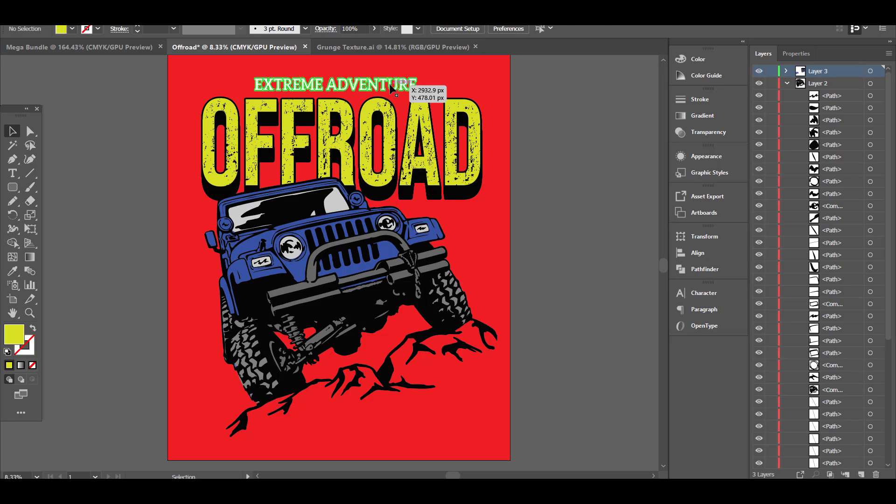
click(490, 78)
click(413, 90)
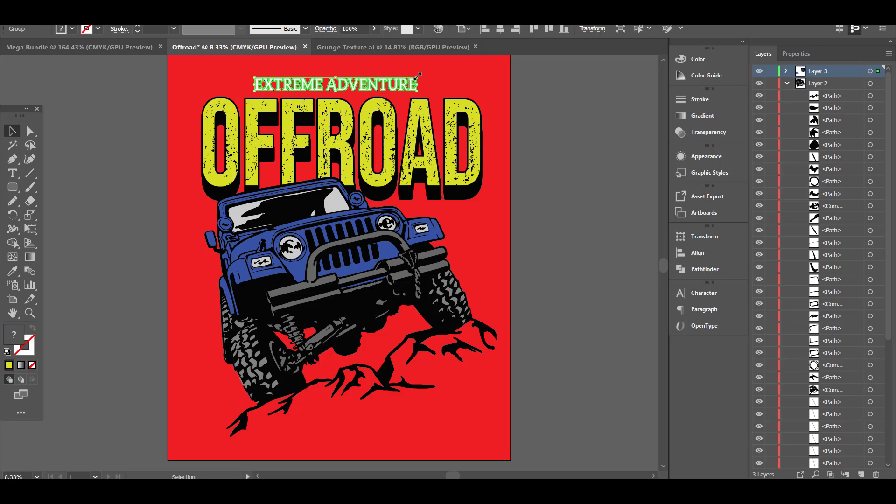
drag(418, 74, 438, 70)
click(500, 88)
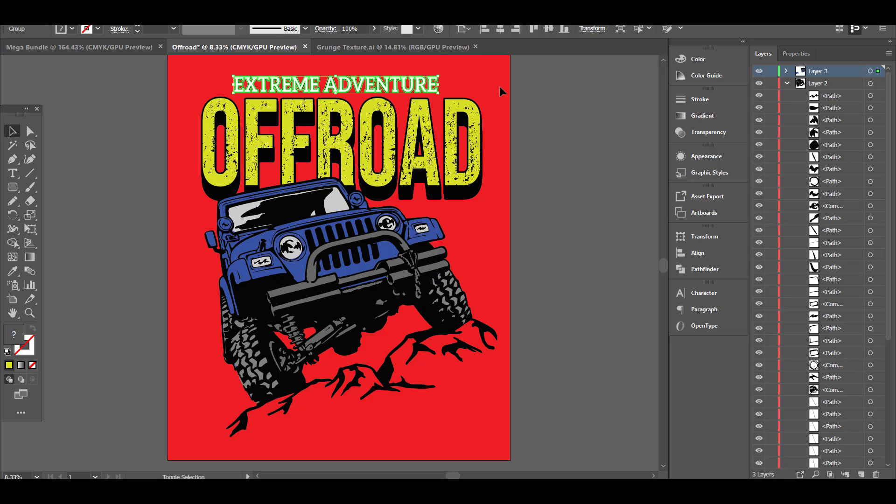
Add the text TRAIL RIDE in black 300 pt Aleo Bold below the rocks under the jeep
scroll(572, 195, up, 1)
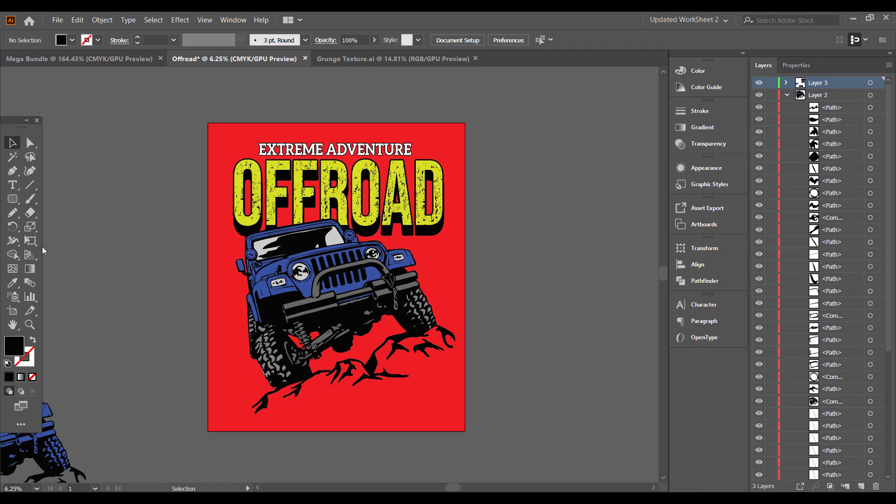
click(12, 185)
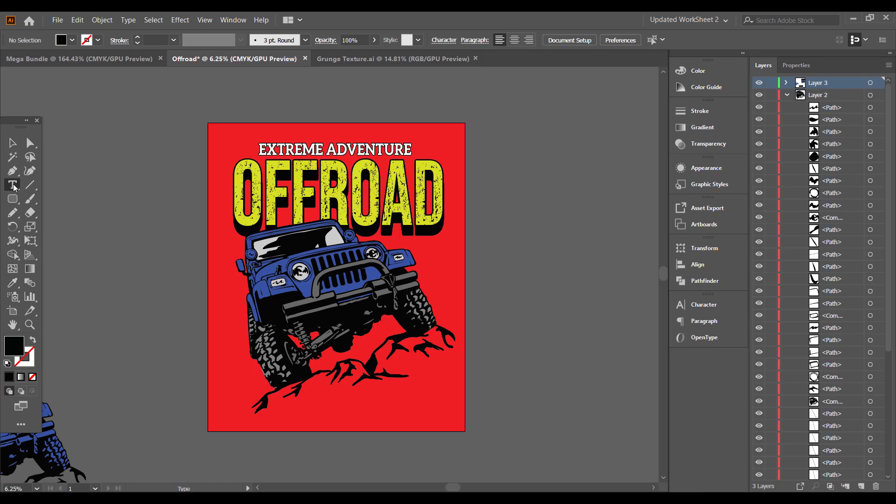
click(315, 400)
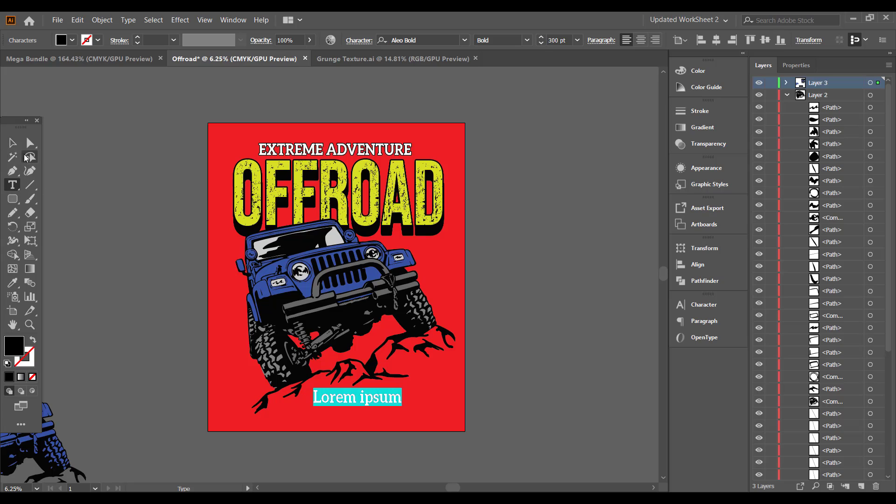
double_click(353, 397)
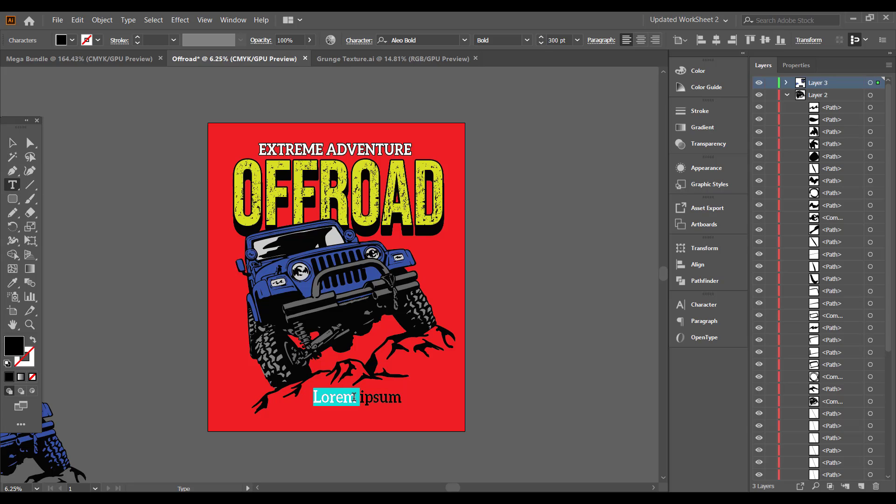
text(T)
key(ctrl+a)
text(TRA)
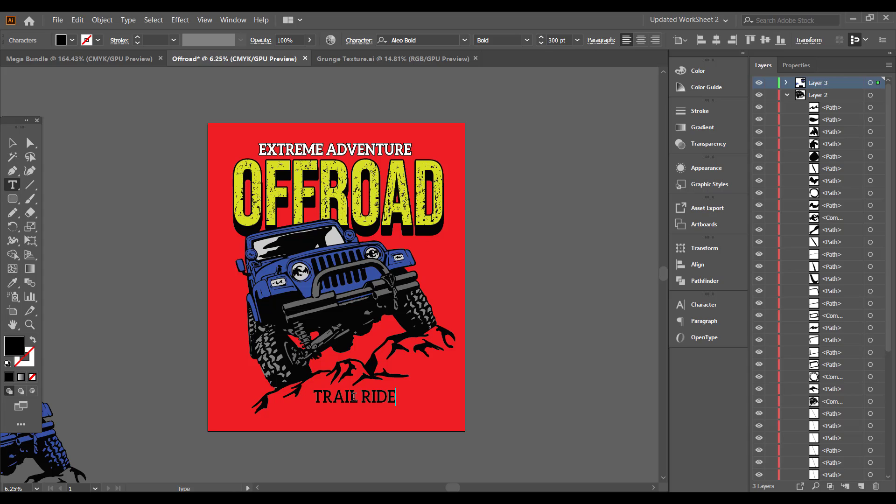
key(Escape)
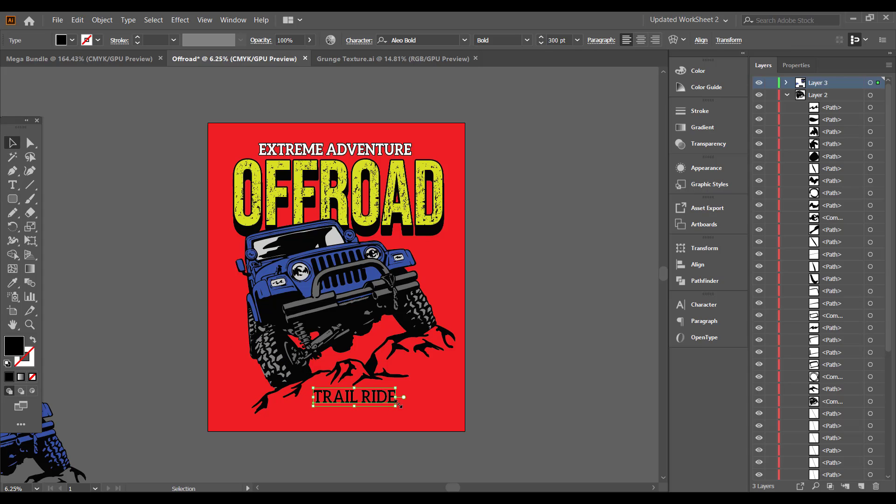
Fill the TRAIL RIDE text with white and enlarge it from its centre below the rocks
click(72, 40)
click(23, 60)
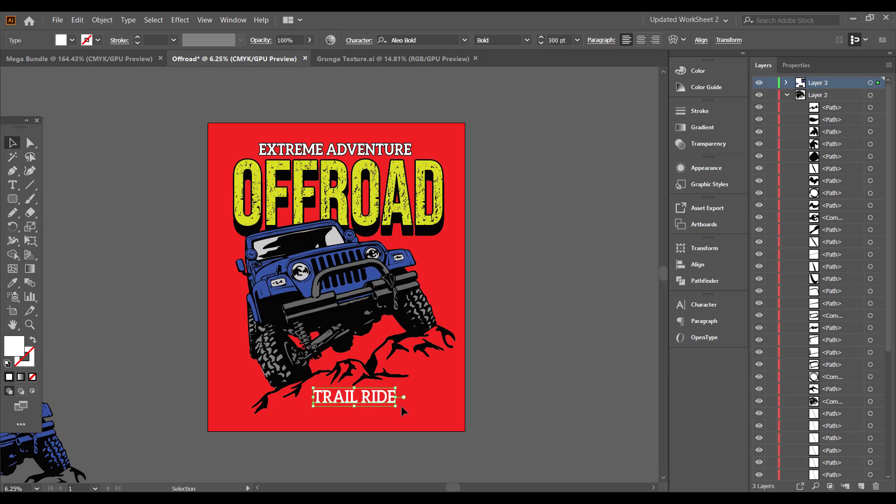
mouse_move(396, 408)
mouse_down()
mouse_move(416, 411)
mouse_move(394, 406)
mouse_move(440, 382)
mouse_move(409, 407)
mouse_move(434, 402)
mouse_move(391, 413)
mouse_move(412, 413)
mouse_up()
click(510, 404)
click(452, 393)
click(402, 409)
click(441, 395)
click(502, 390)
Draw a black-filled rectangle slightly larger than the TRAIL RIDE lettering and place it behind the text as a plate
click(8, 201)
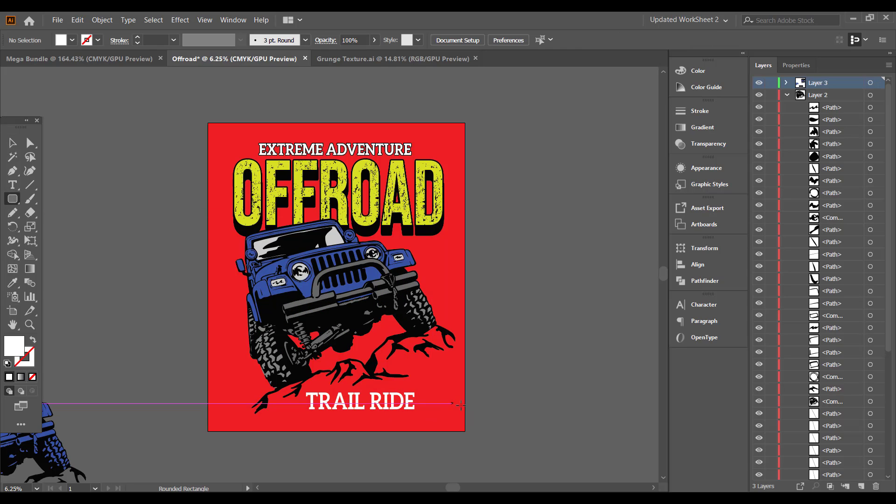
drag(305, 413, 303, 416)
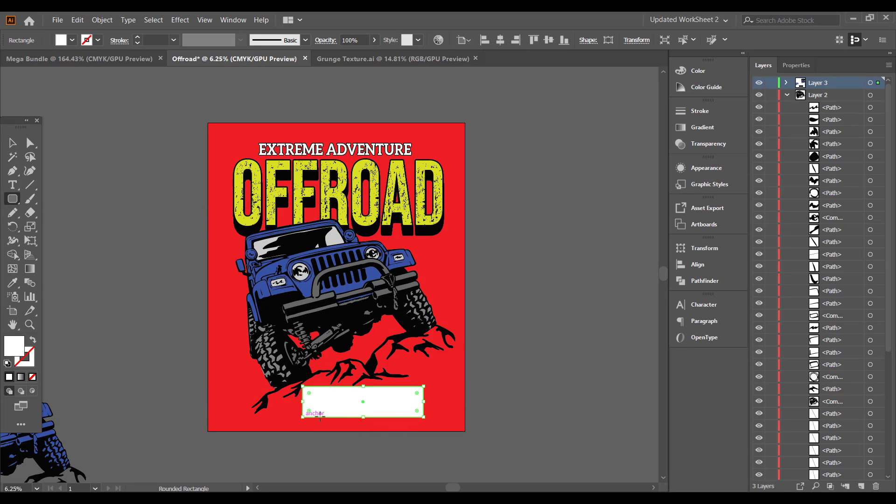
click(12, 143)
key(ctrl+z)
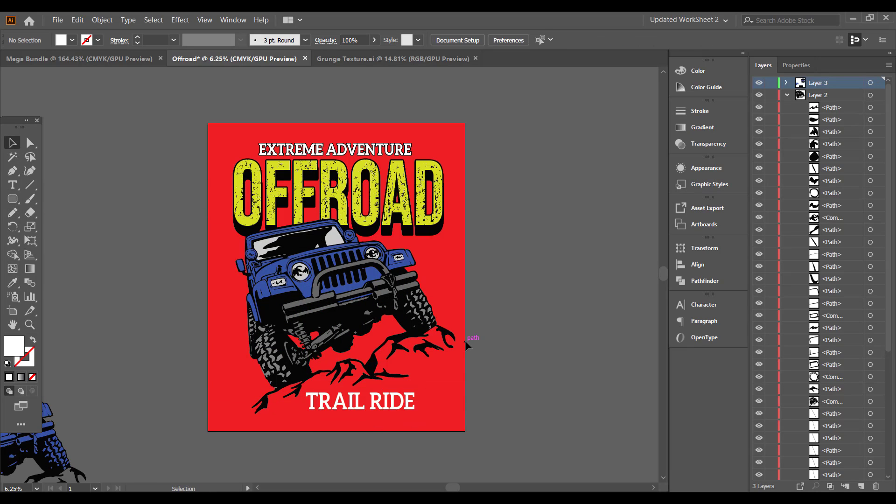
key(ctrl+shift+z)
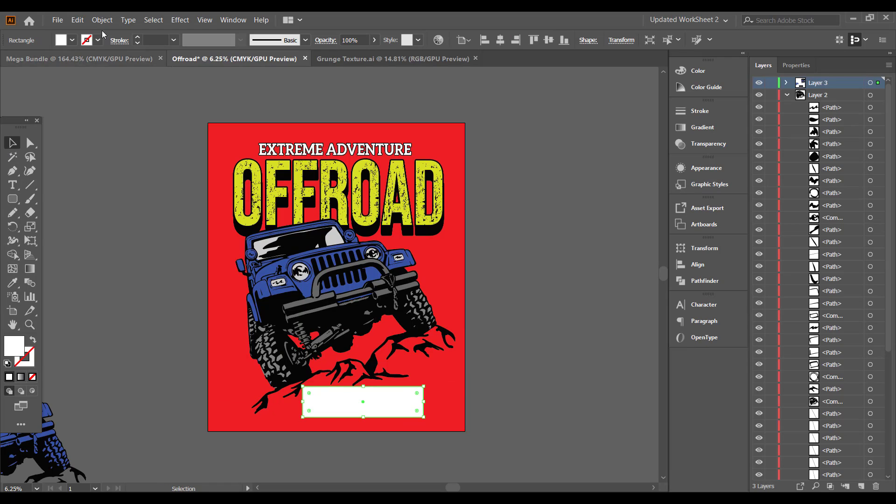
click(72, 40)
click(29, 61)
click(570, 304)
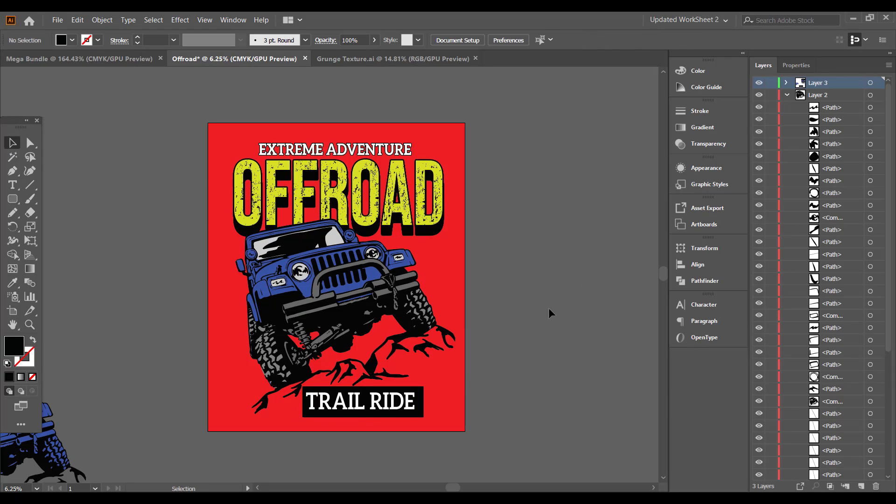
click(306, 406)
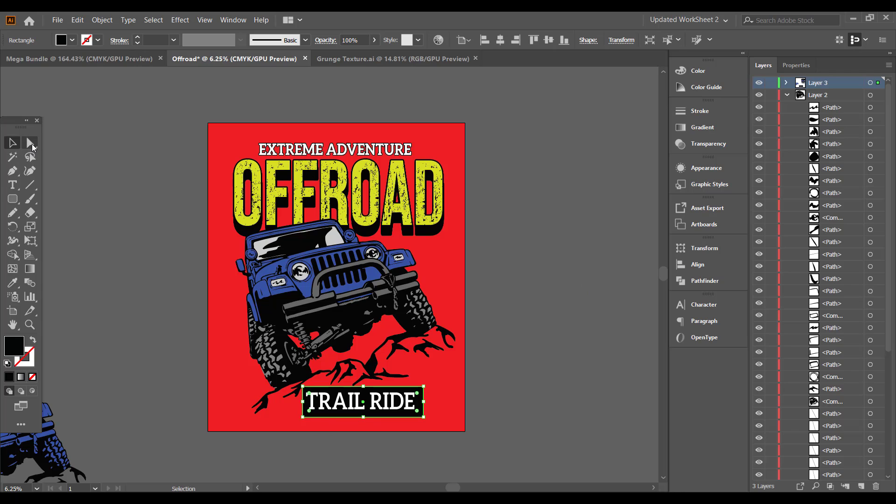
Reduce the black rectangle's height to fit closely around TRAIL RIDE and group it with the text
key(ctrl+plus)
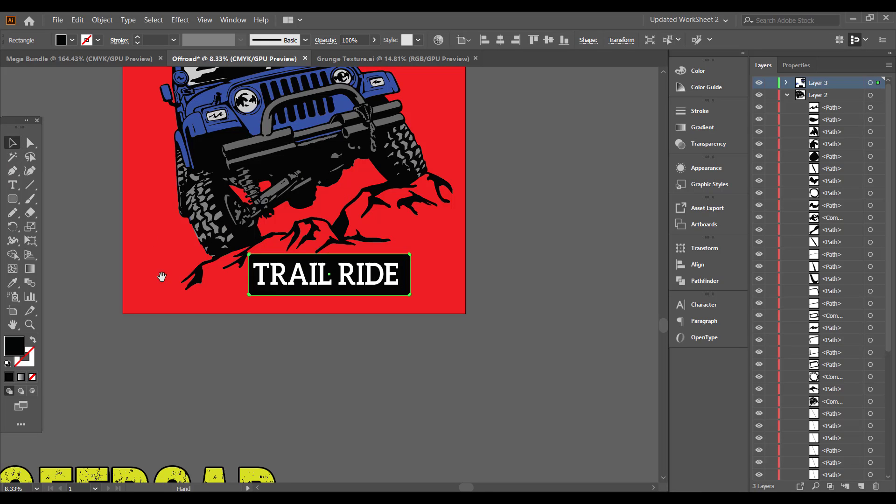
drag(162, 276, 129, 424)
click(498, 358)
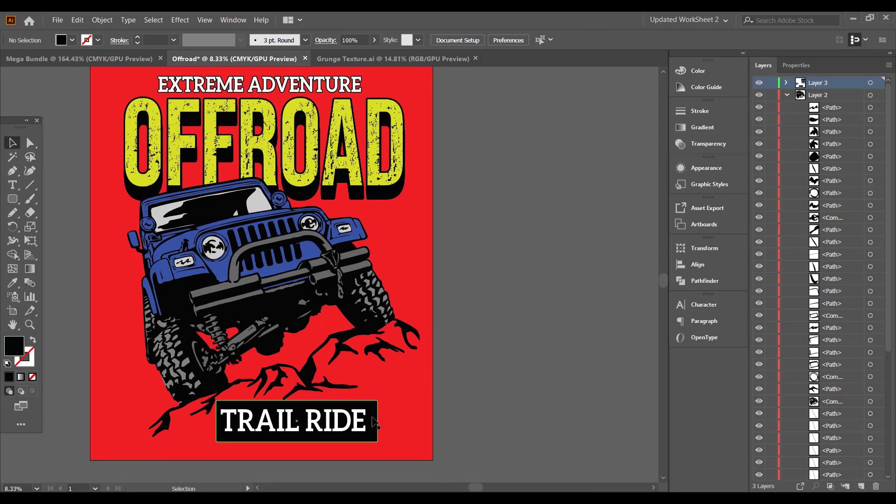
click(310, 437)
drag(297, 400, 301, 403)
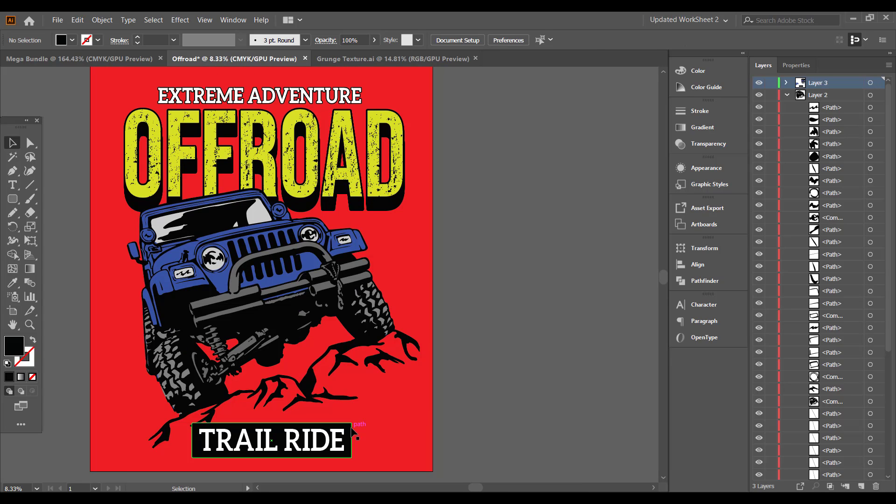
click(350, 427)
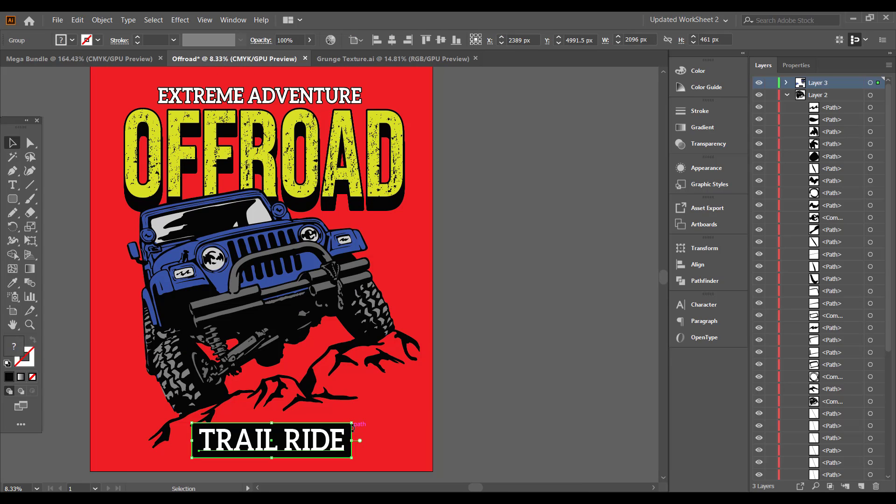
Shrink the TRAIL RIDE plate, tilt it to match the jeep's bumper and place it on the bumper's centre
drag(351, 423, 364, 287)
click(499, 283)
drag(301, 285, 308, 292)
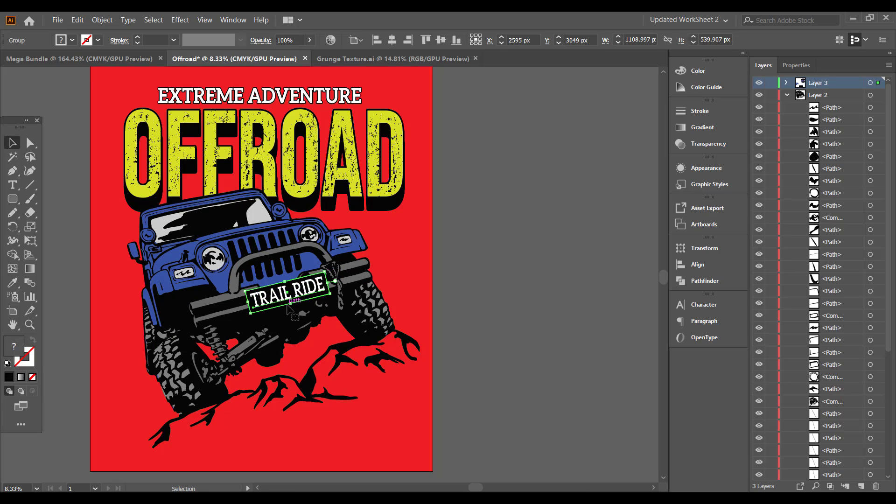
click(480, 288)
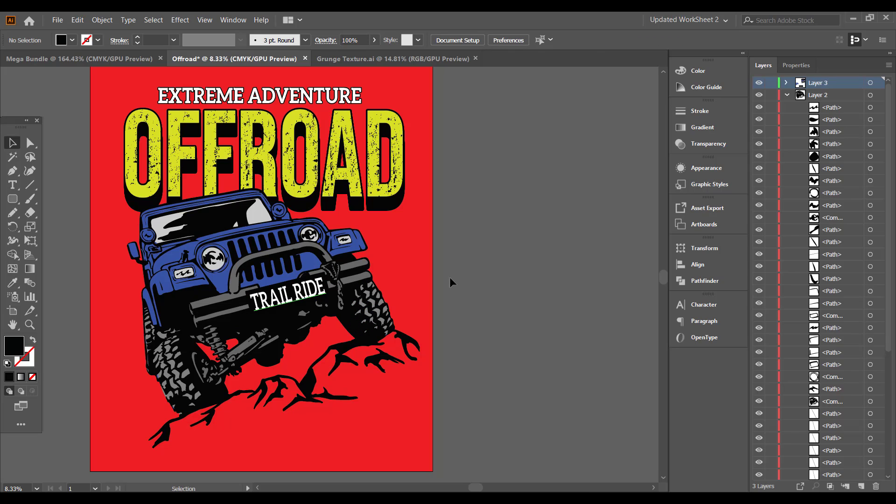
drag(290, 283, 287, 279)
click(493, 286)
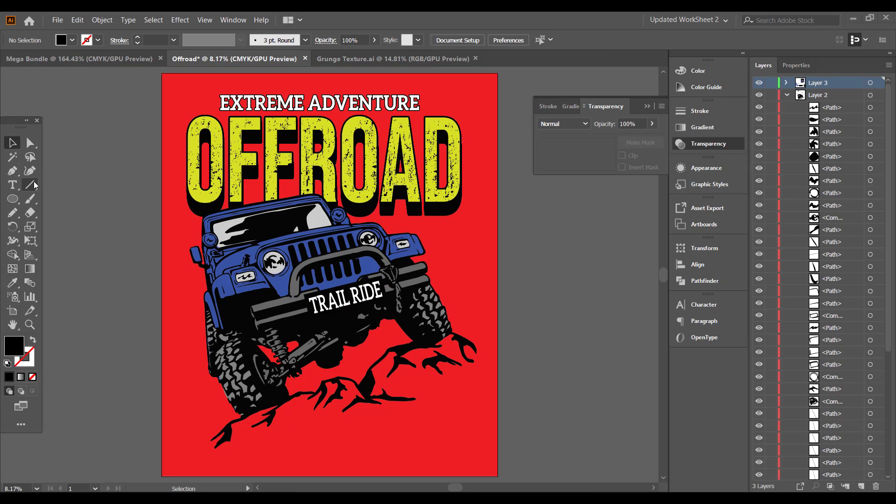
Draw a horizontal line below the jeep, about as wide as OFFROAD, with a black 20 pt stroke
drag(189, 428, 467, 428)
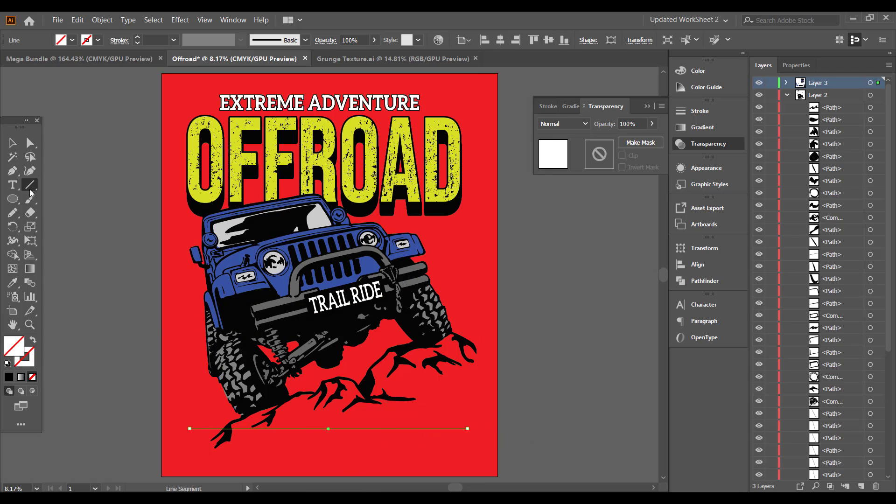
click(138, 38)
click(11, 143)
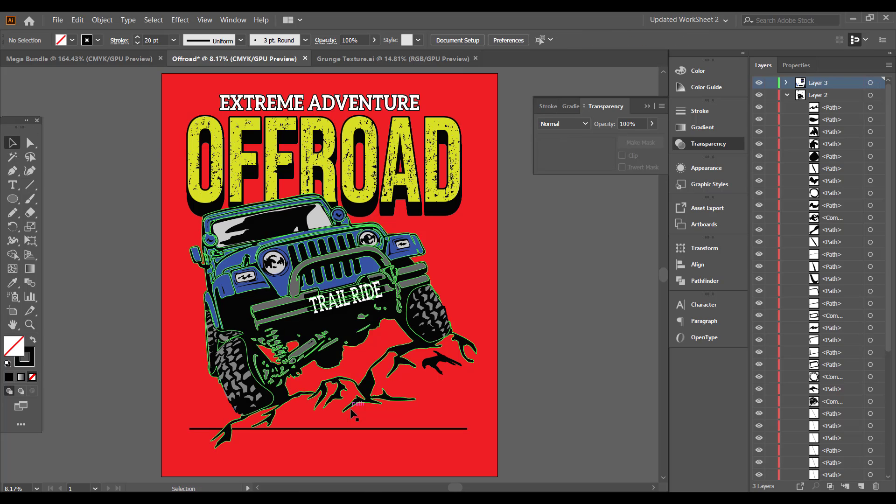
Add the text EXPEDITION in white 300 pt Aleo Bold just under the horizontal line
click(12, 185)
click(282, 448)
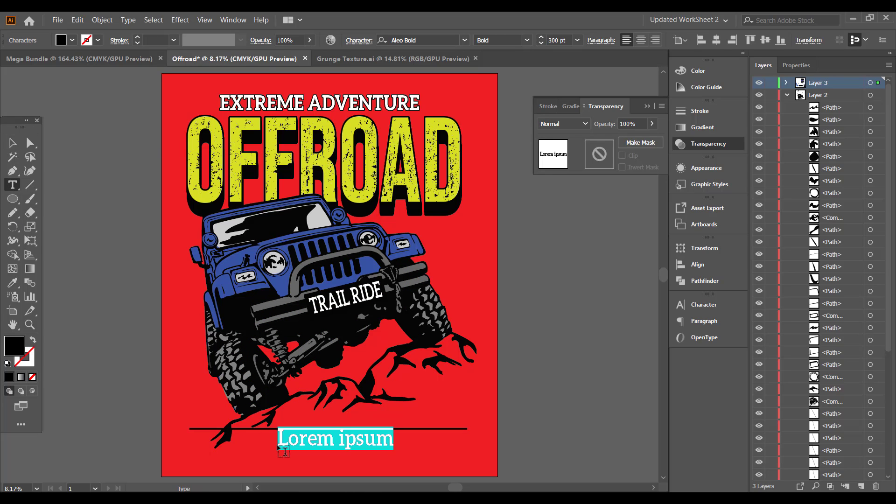
key(BackSpace)
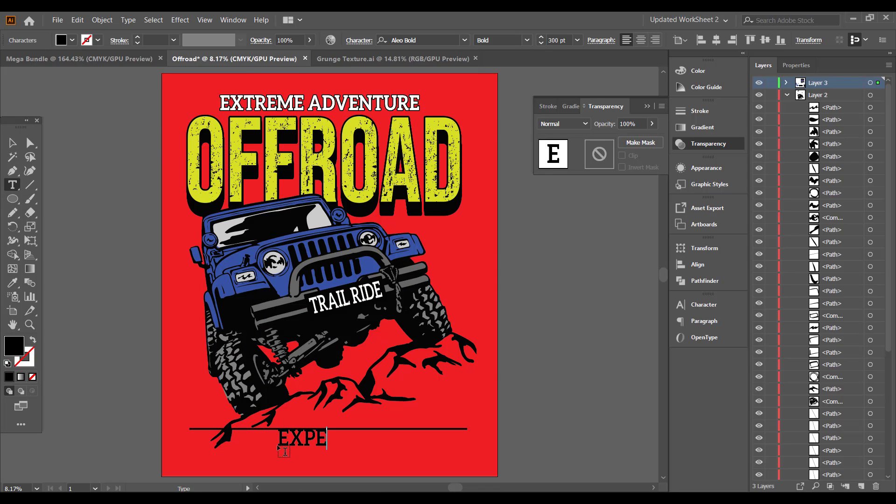
click(12, 143)
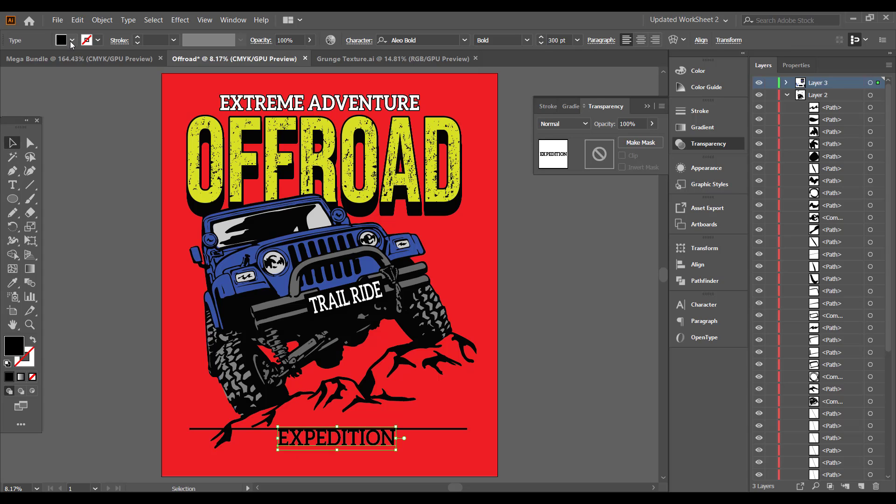
click(72, 40)
click(23, 62)
click(321, 441)
drag(317, 443, 309, 445)
Enlarge EXPEDITION to about 491 pt with about 121% horizontal scale so it spans the width of the line above it
click(704, 304)
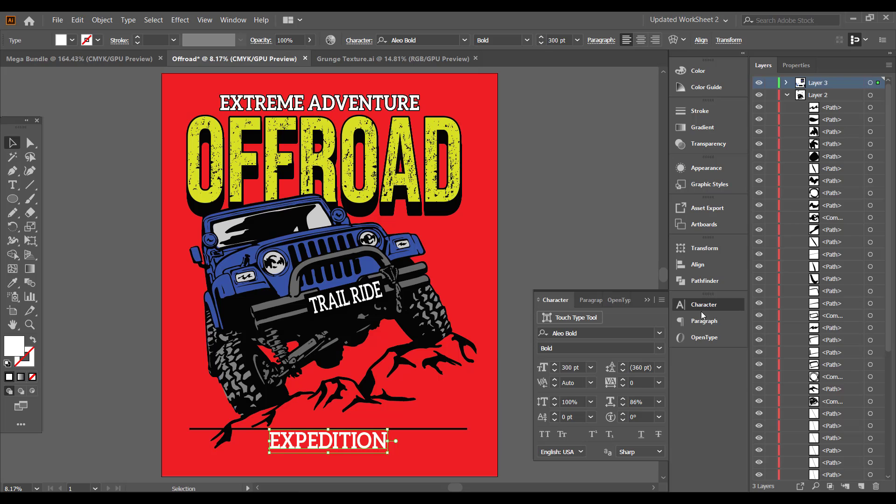
click(623, 399)
drag(372, 452, 372, 461)
drag(276, 443, 247, 449)
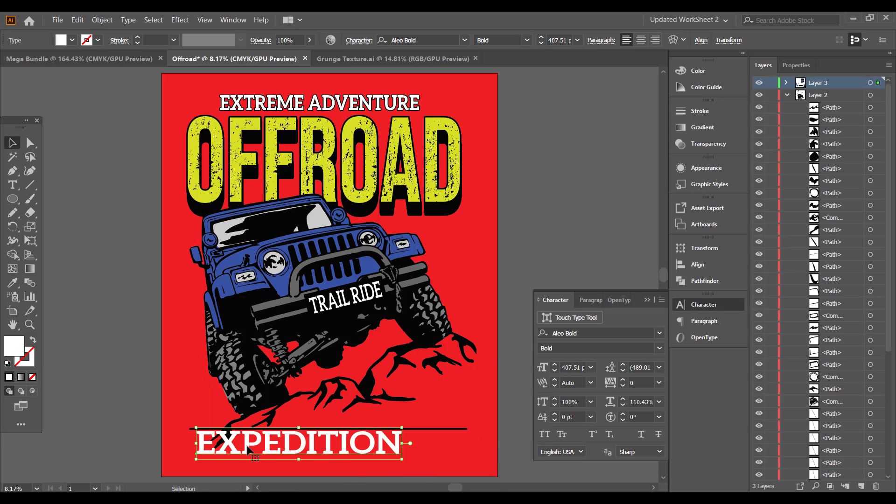
drag(404, 446, 468, 444)
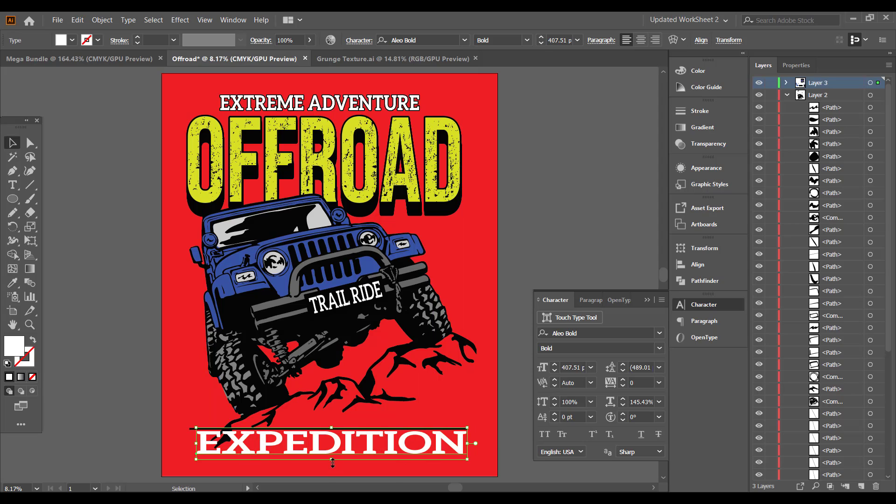
drag(333, 463, 333, 468)
click(453, 397)
drag(403, 448, 397, 449)
click(489, 413)
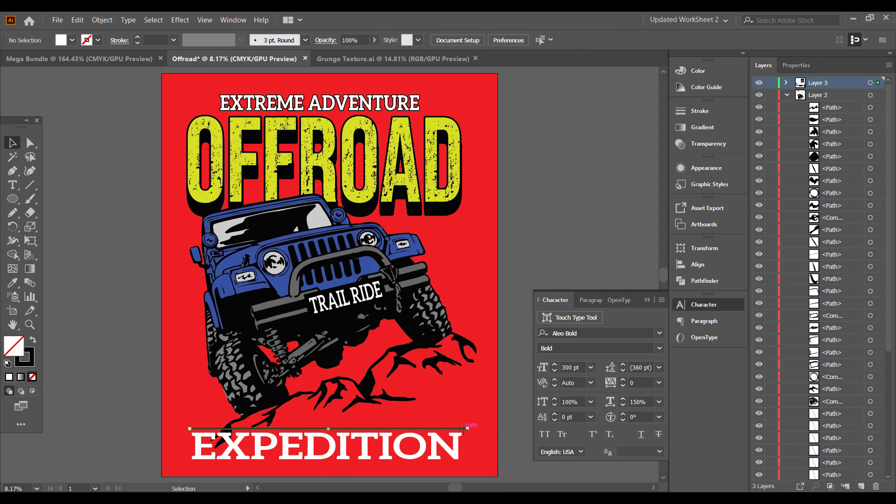
Duplicate the black line straight down to just below the EXPEDITION text
drag(464, 428, 461, 439)
key(ctrl+z)
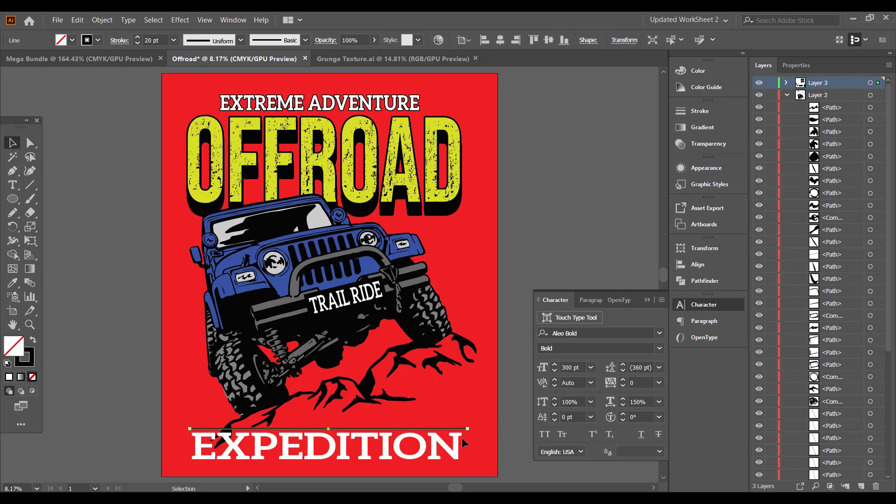
click(463, 428)
drag(342, 433, 348, 466)
click(481, 419)
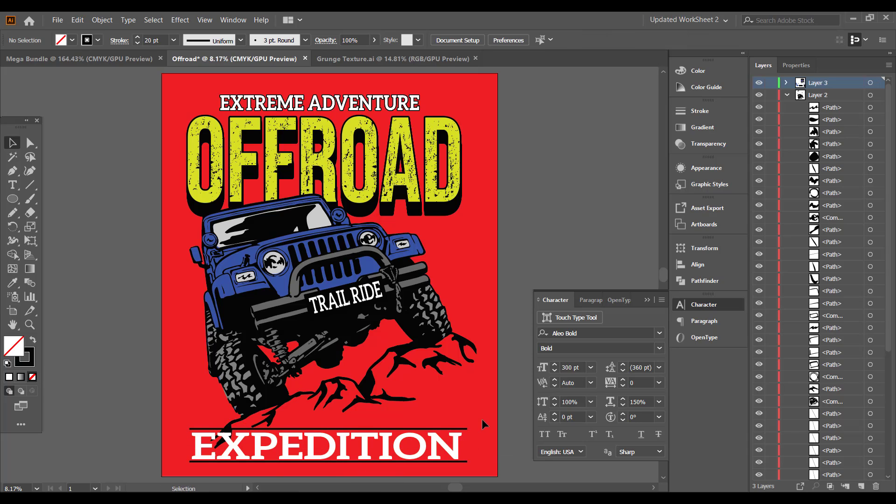
Align EXPEDITION and the two lines above and below it on their horizontal centres
drag(464, 416, 428, 463)
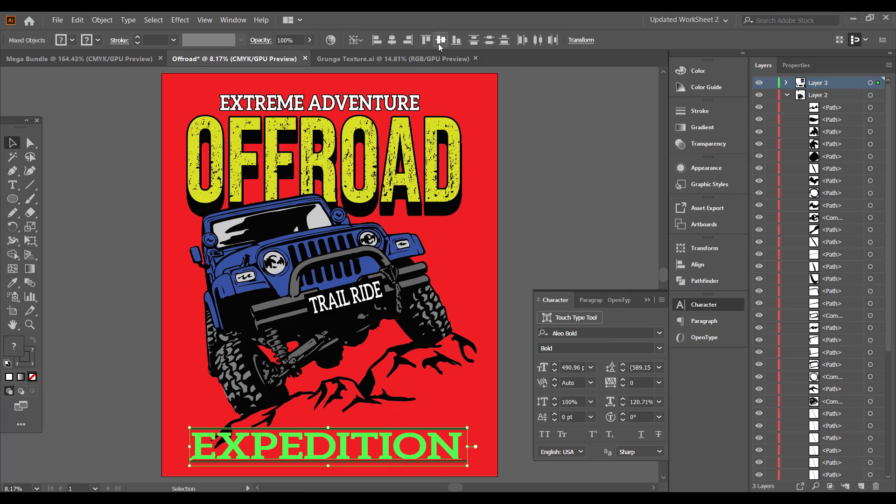
click(392, 42)
click(534, 209)
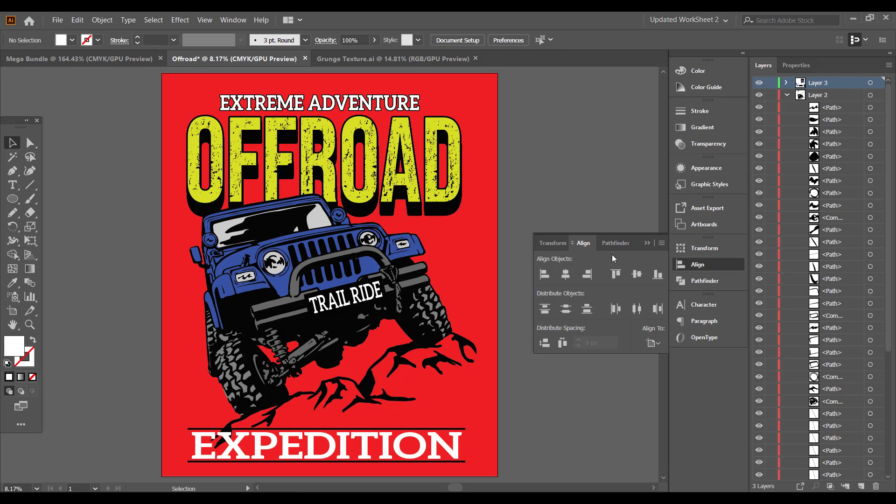
click(647, 242)
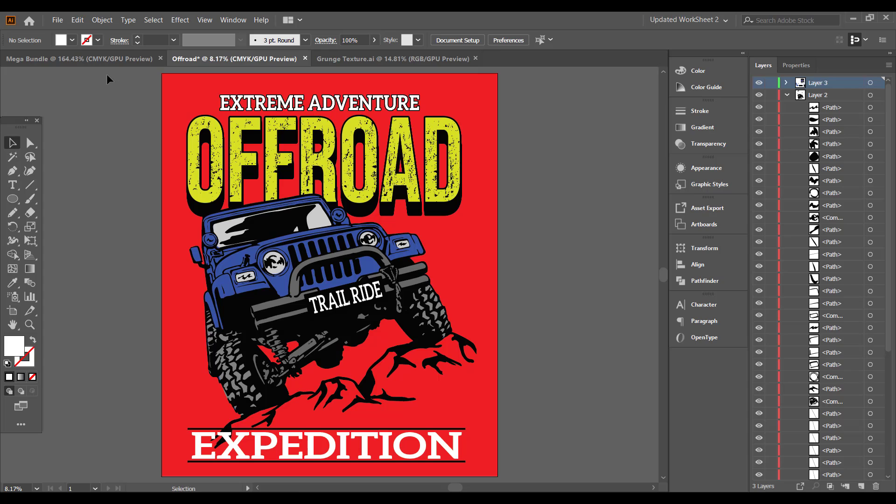
Show the rulers and place vertical guides at both side edges of the OFFROAD title
key(ctrl+r)
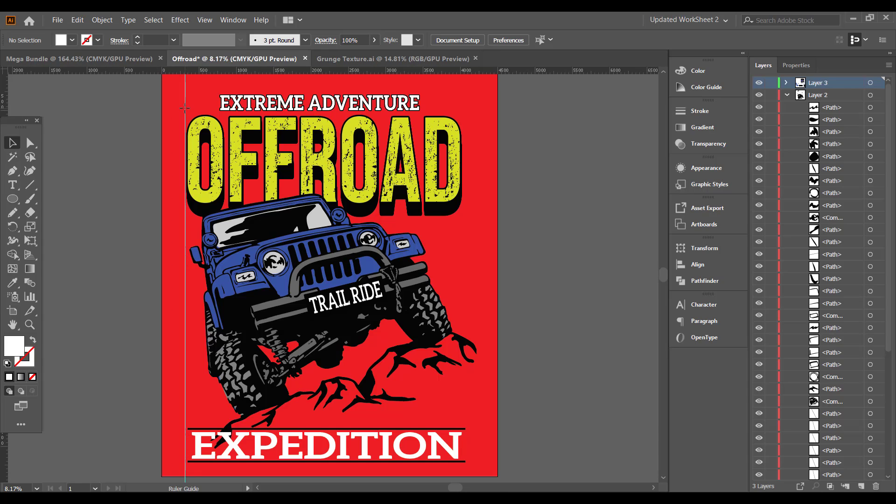
drag(6, 101, 446, 150)
Nudge the jeep graphic together with its TRAIL RIDE plate left until its mirror meets the guide
click(354, 299)
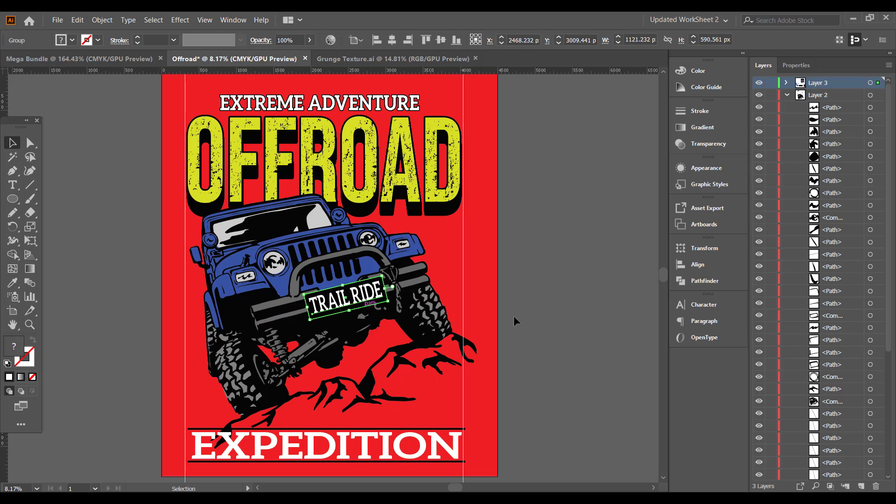
click(513, 316)
click(404, 268)
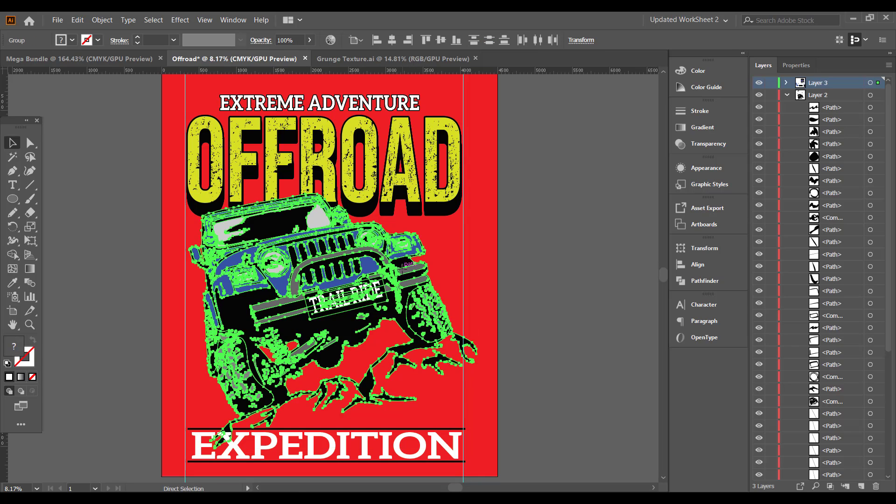
key(Left)
key(Left)
key(Left)
key(Left)
key(Left)
key(Left)
key(Left)
key(Left)
key(Left)
key(Left)
key(Left)
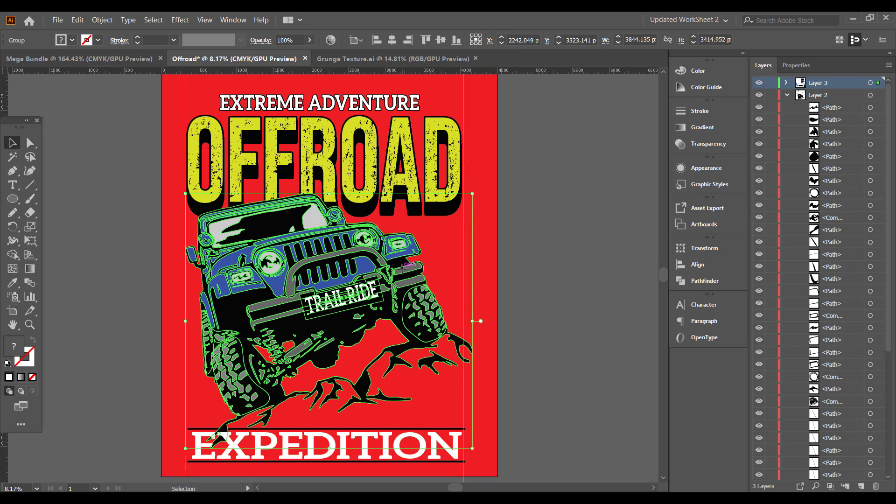
click(507, 283)
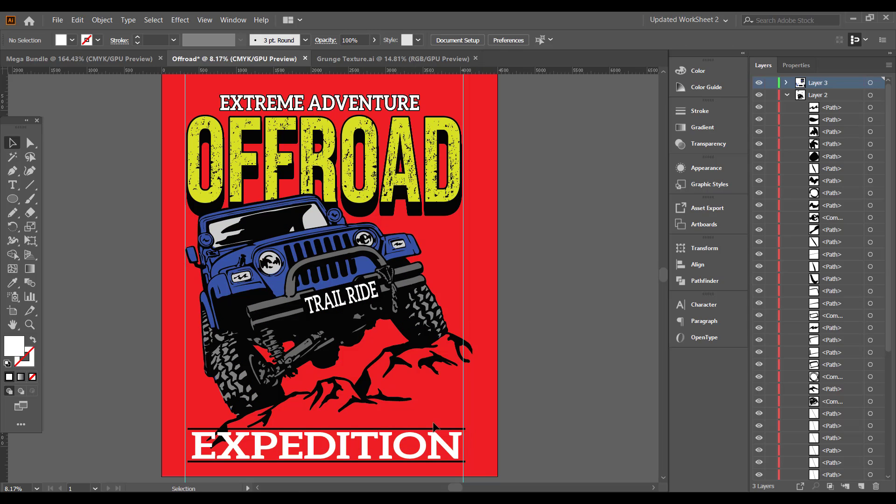
Shift the EXPEDITION text with its two lines slightly left so the lines fit between the vertical guides
click(422, 463)
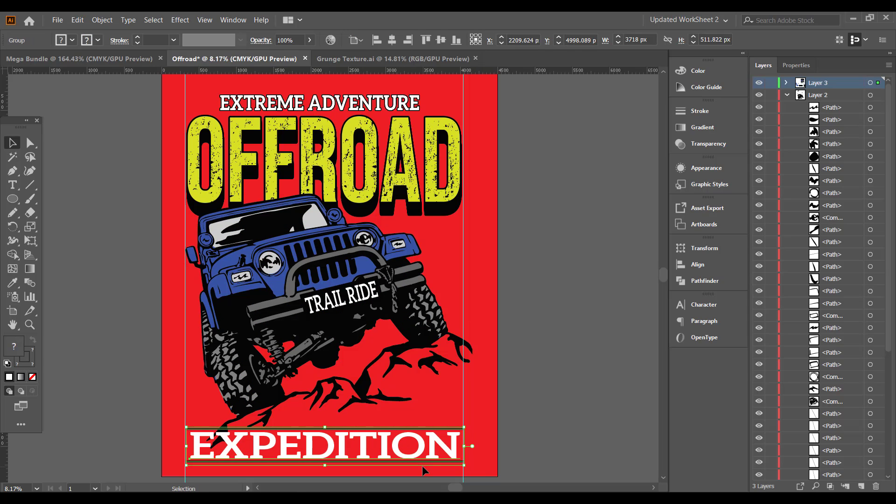
click(583, 392)
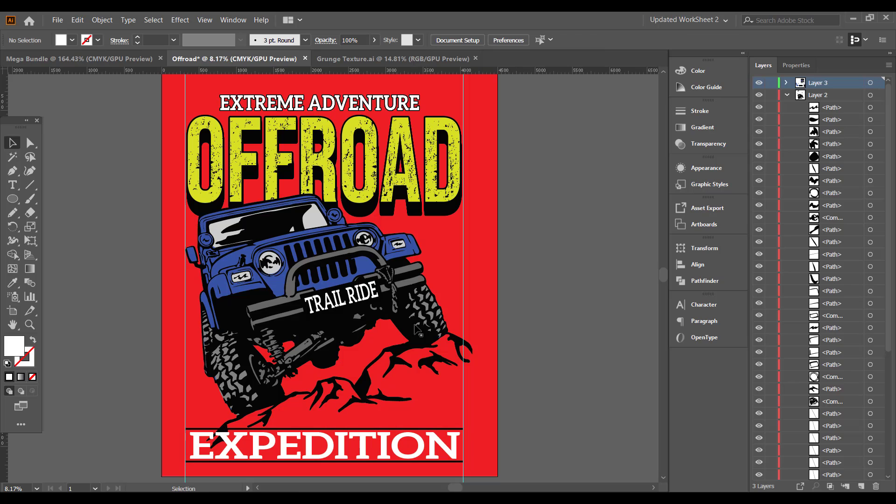
Erase the rock outline that sticks out past the right vertical guide beneath the jeep, then deselect the graphic
click(420, 294)
click(30, 213)
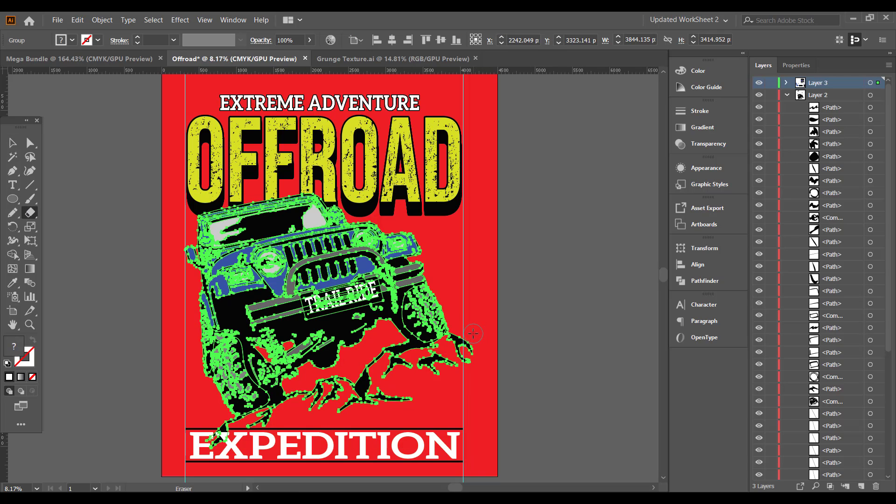
drag(473, 372, 472, 373)
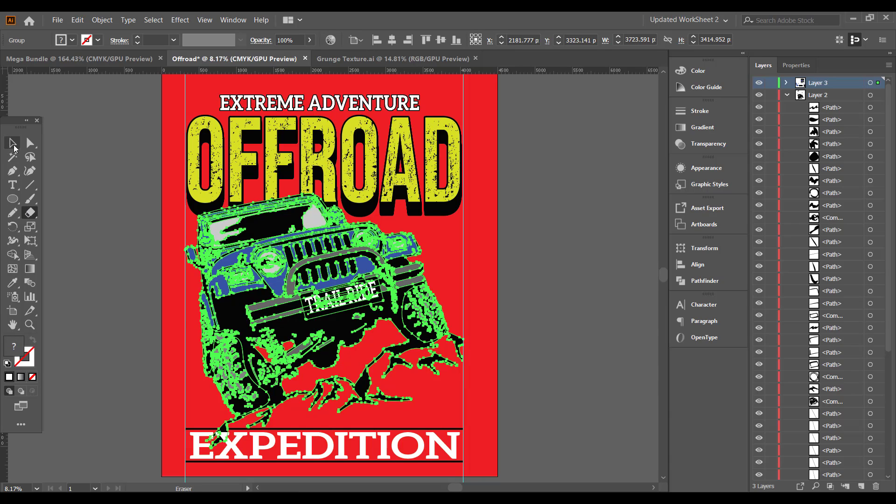
click(13, 142)
click(559, 271)
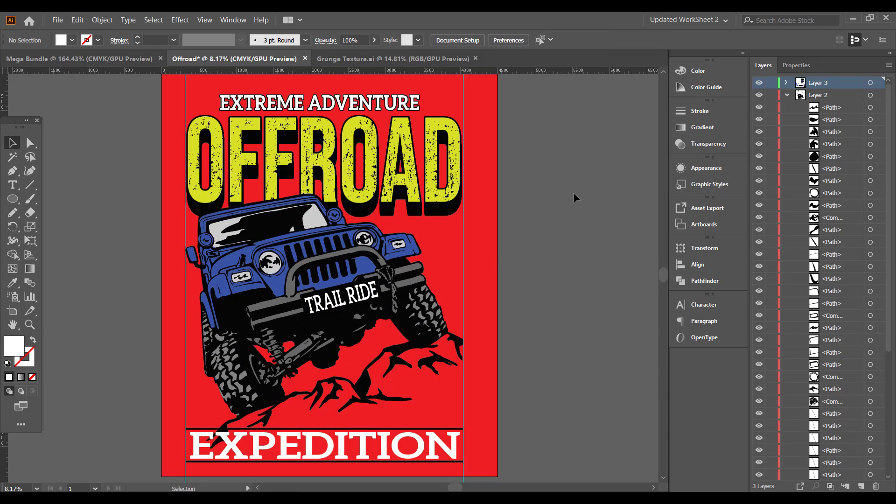
Copy the black cactus silhouette image from the browser's image results and paste it into the Illustrator design over the jeep's right side
mouse_move(577, 498)
click(513, 454)
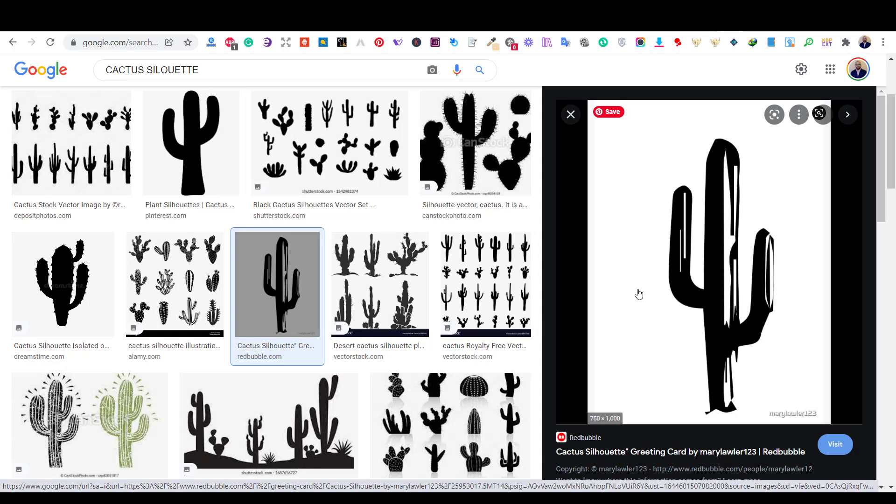
right_click(718, 255)
click(747, 323)
key(alt+Tab)
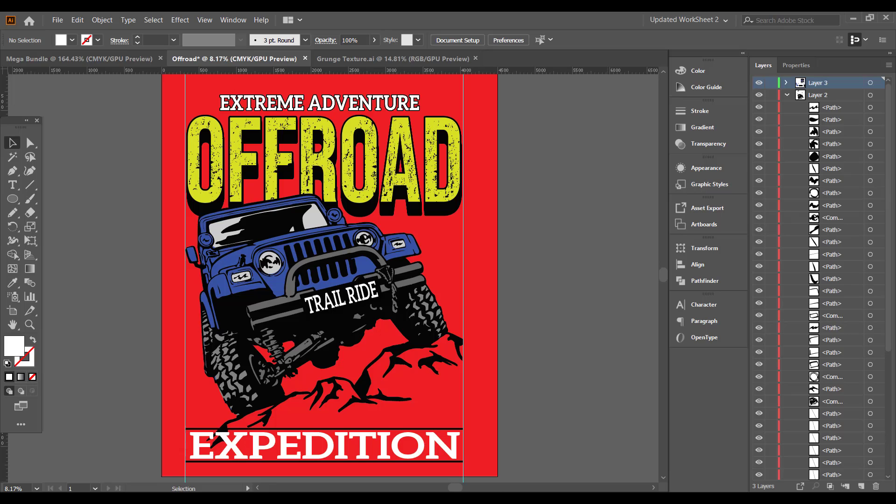
key(ctrl+v)
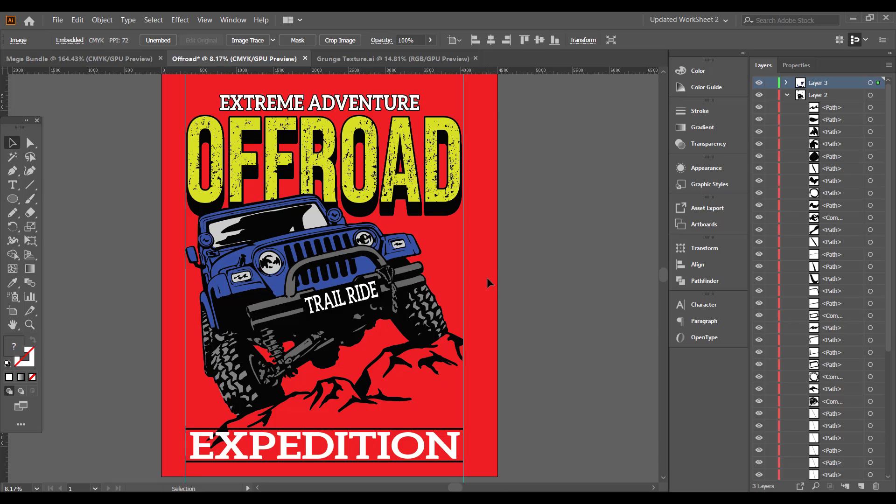
drag(345, 283, 437, 273)
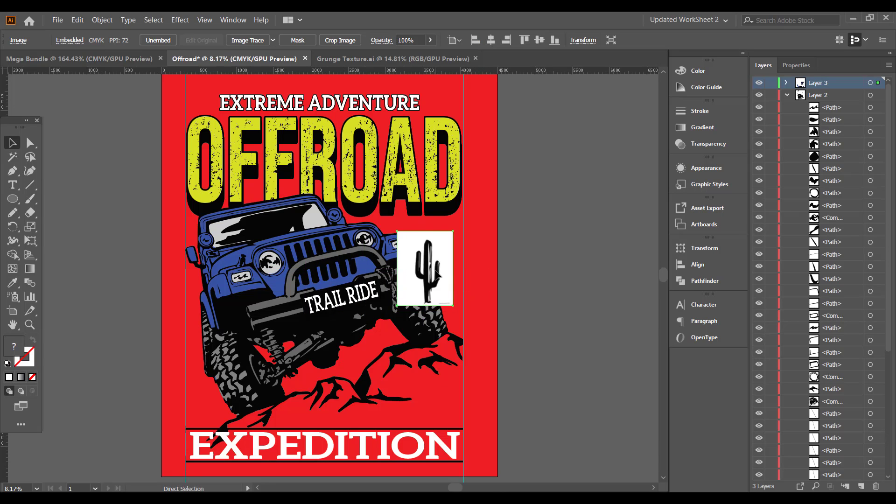
Trace the cactus image with the default preset, expand the tracing and ungroup it
key(ctrl+=)
key(ctrl+=)
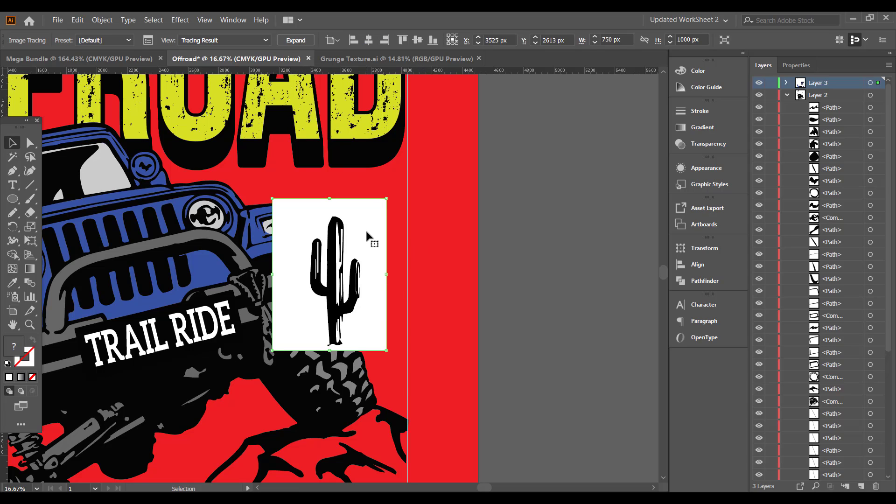
right_click(366, 230)
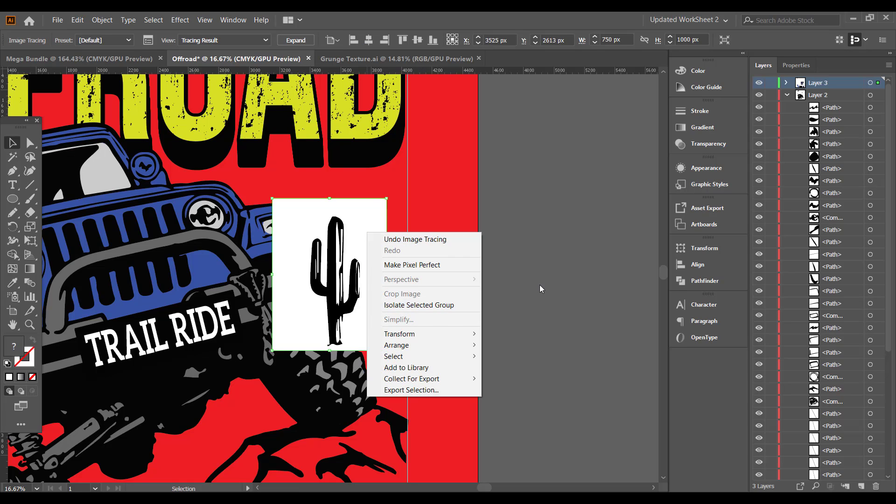
click(296, 40)
right_click(364, 218)
click(396, 303)
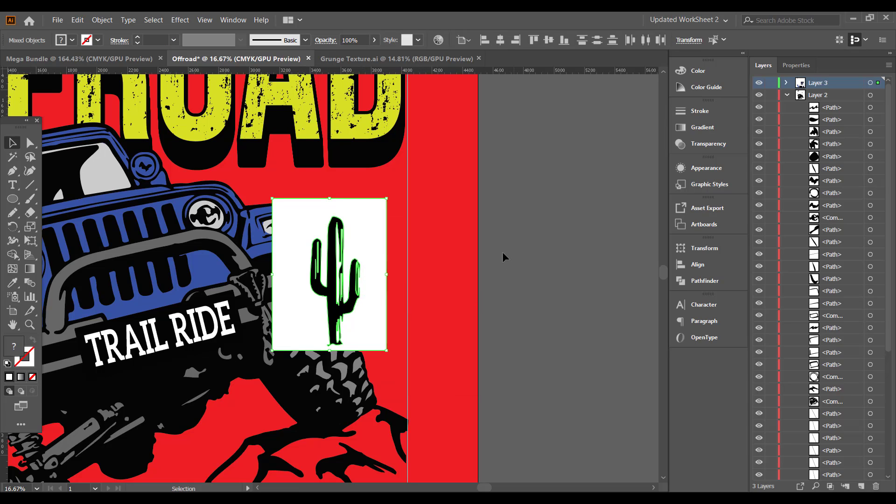
Delete the white background of the traced cactus and move the cactus to the right of the jeep's front bumper
click(504, 256)
click(369, 226)
key(Delete)
drag(334, 273, 373, 291)
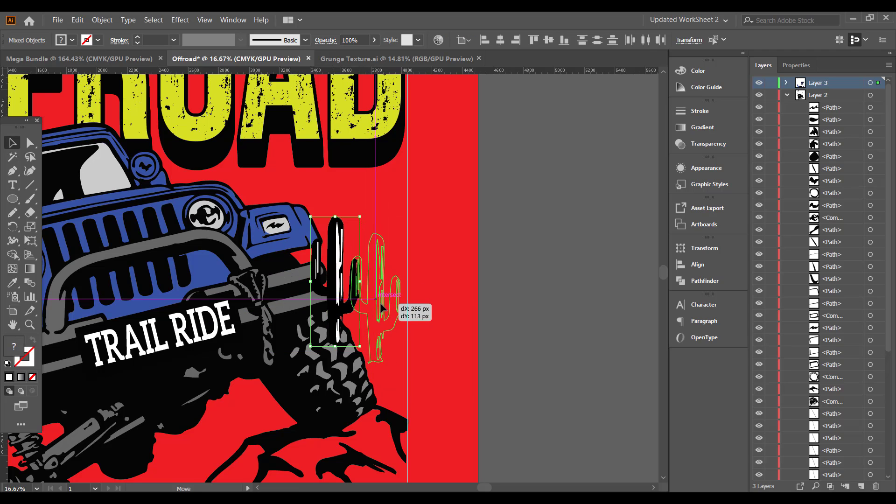
key(ctrl+minus)
click(494, 307)
Separate the black cactus shape from its white slivers and delete the slivers inside and beside it
click(325, 258)
key(ctrl+minus)
key(ctrl+minus)
key(ctrl+minus)
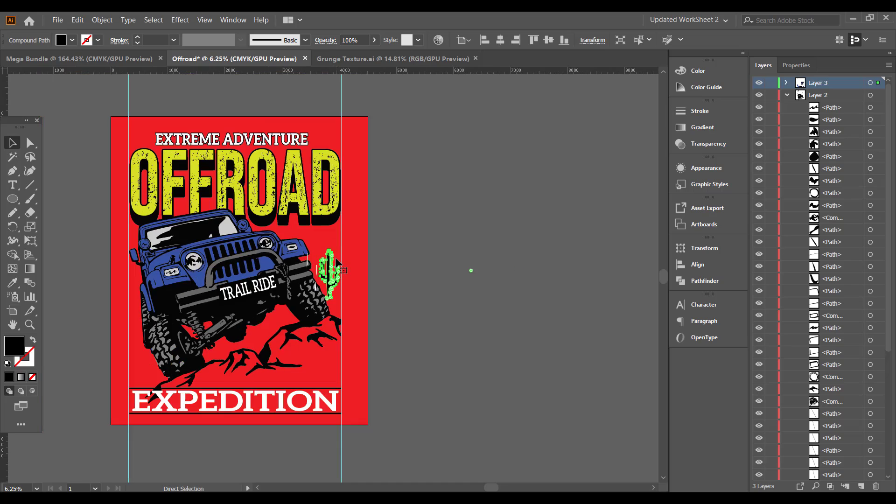
key(ctrl+plus)
key(ctrl+plus)
key(ctrl+plus)
key(ctrl+plus)
key(ctrl+plus)
key(ctrl+plus)
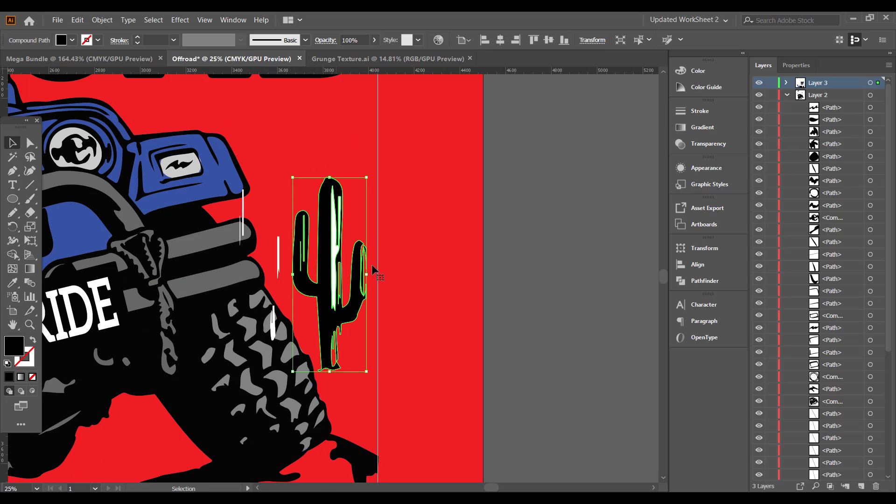
click(374, 269)
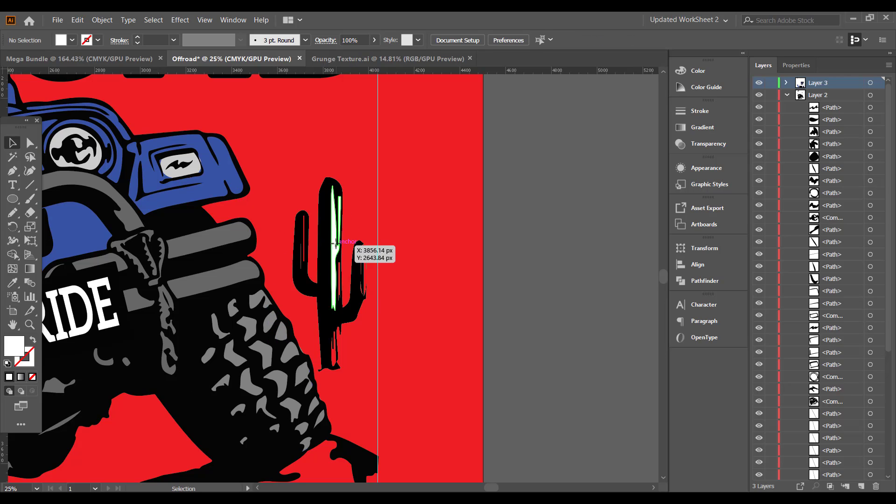
click(322, 307)
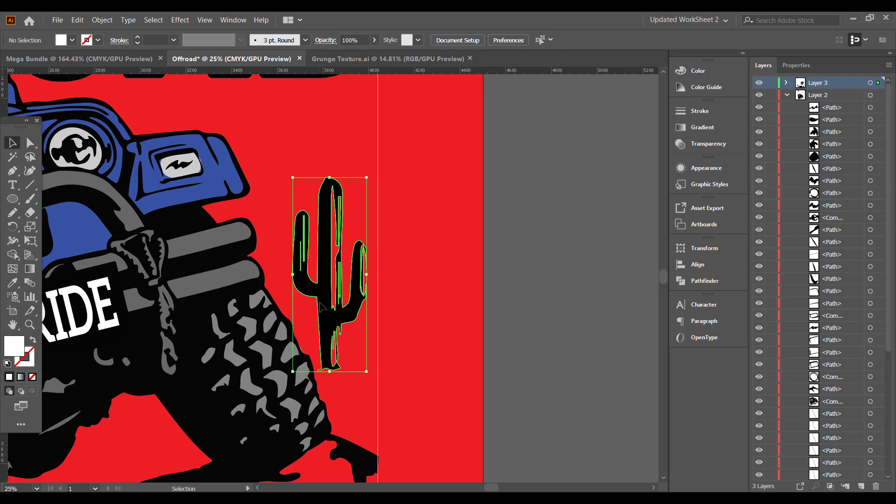
Reposition the cactus above the rocks beside the jeep's right tyre and enlarge it
key(ctrl+minus)
key(ctrl+minus)
key(ctrl+minus)
click(435, 304)
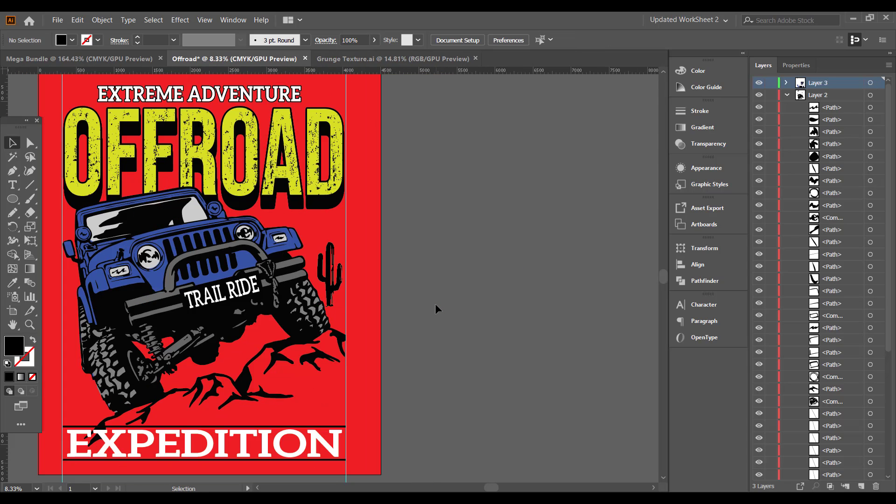
drag(336, 286, 340, 303)
drag(321, 259, 304, 228)
click(440, 341)
Cut and restore the enlarged cactus, then shift it slightly right up to the vertical guide
click(332, 296)
key(ctrl+x)
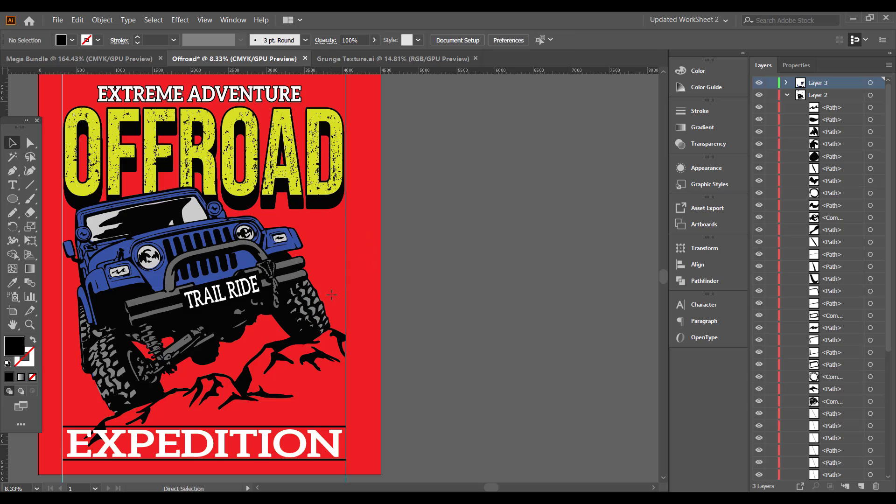
key(ctrl+z)
click(437, 306)
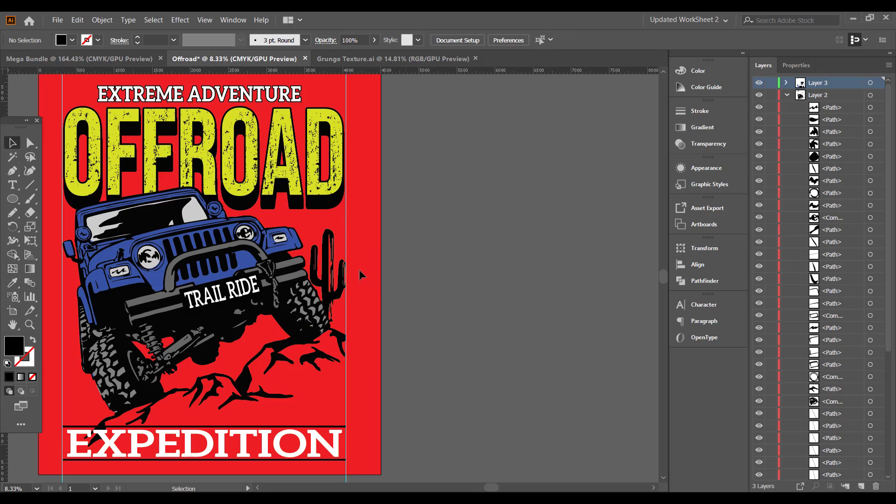
drag(326, 270, 337, 294)
click(433, 326)
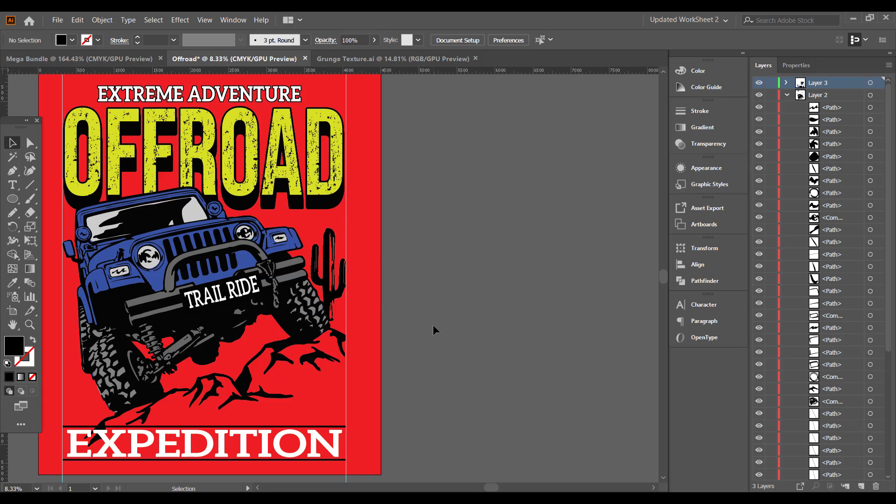
Place the pine tree silhouette file over the jeep's lower left tyre
key(ctrl+shift+p)
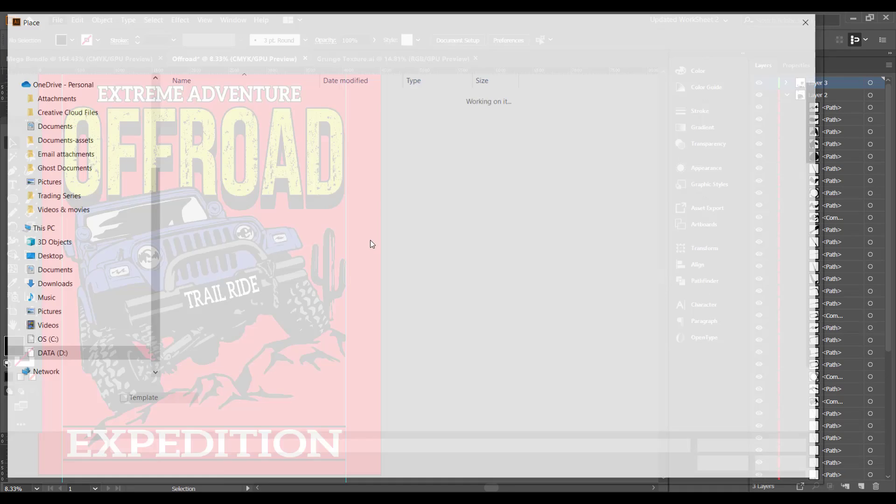
double_click(236, 198)
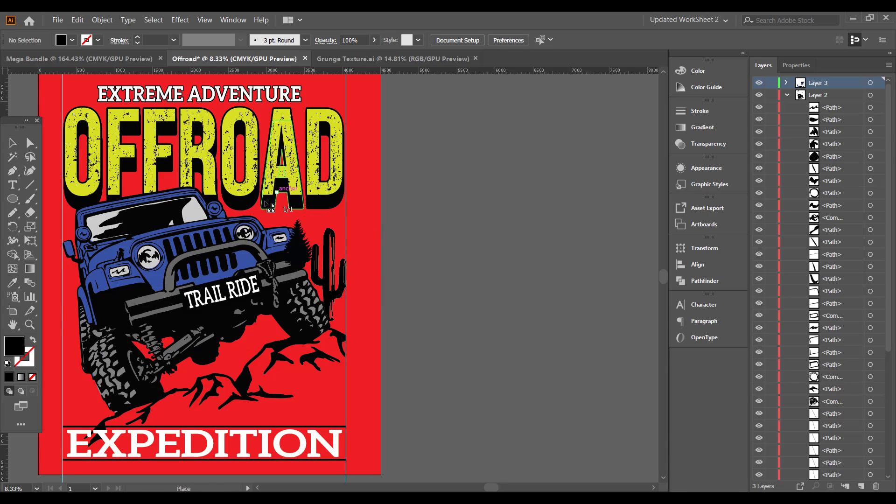
drag(50, 296, 111, 400)
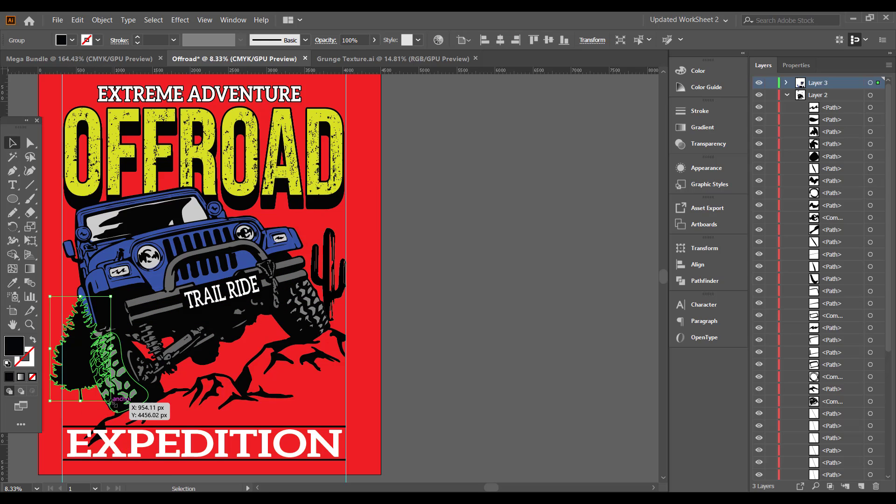
Tilt the pine tree to the left, enlarge it and set it behind the jeep's left tyre just inside the guide
drag(290, 402, 362, 387)
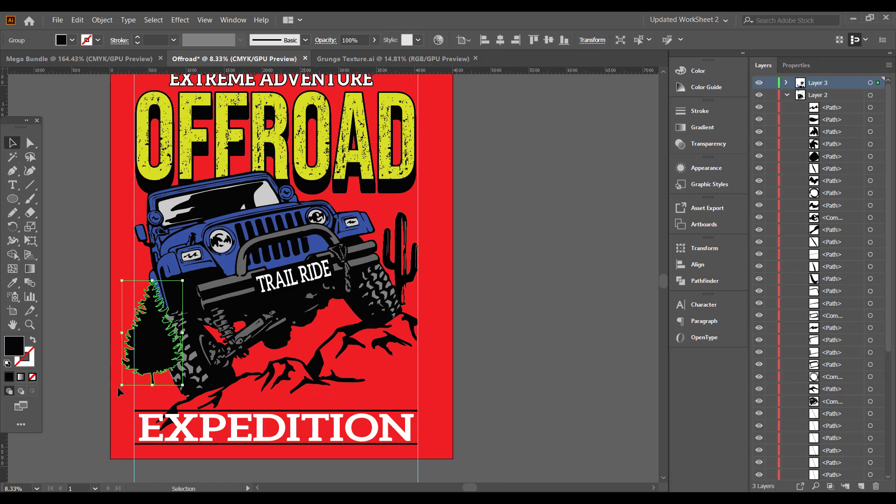
drag(118, 387, 141, 395)
drag(150, 351, 164, 371)
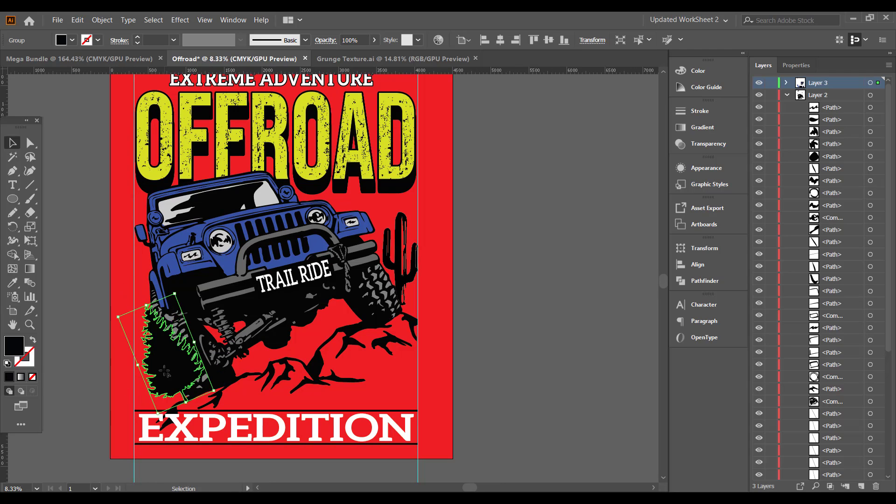
drag(146, 305, 145, 272)
click(550, 389)
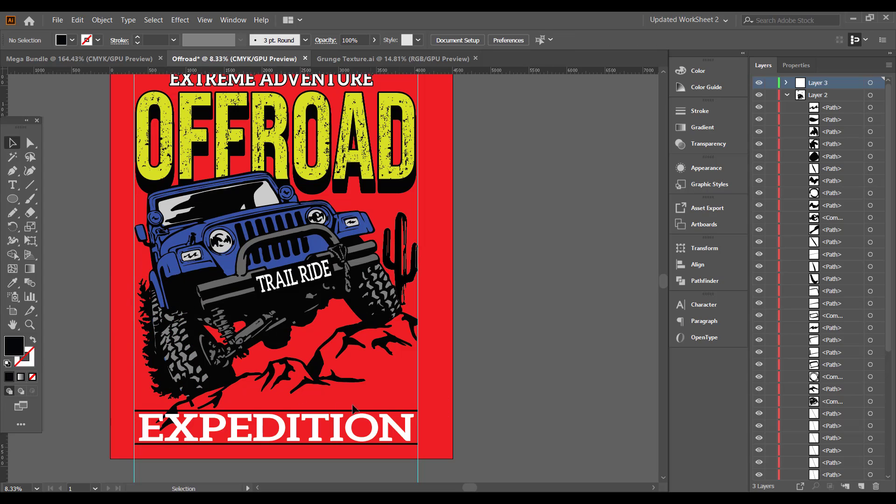
Erase the trunk at the pine tree's base and stretch the tree slightly taller upwards
click(149, 336)
click(30, 213)
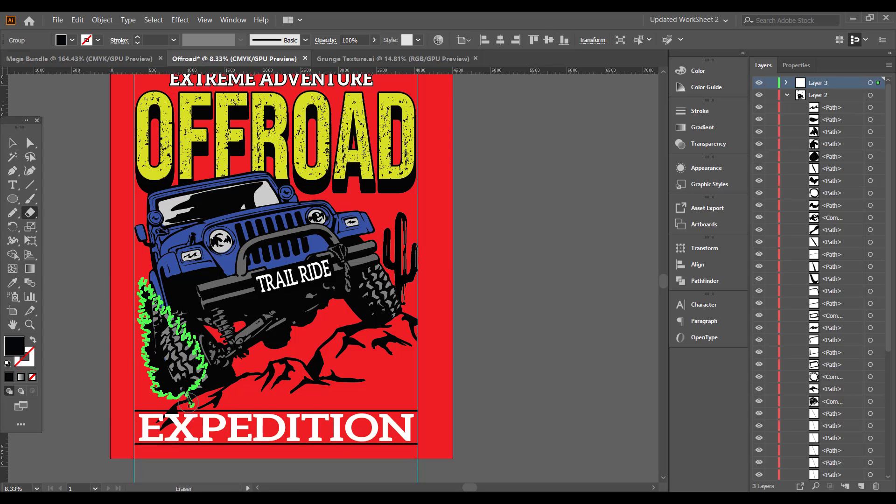
click(15, 144)
click(573, 336)
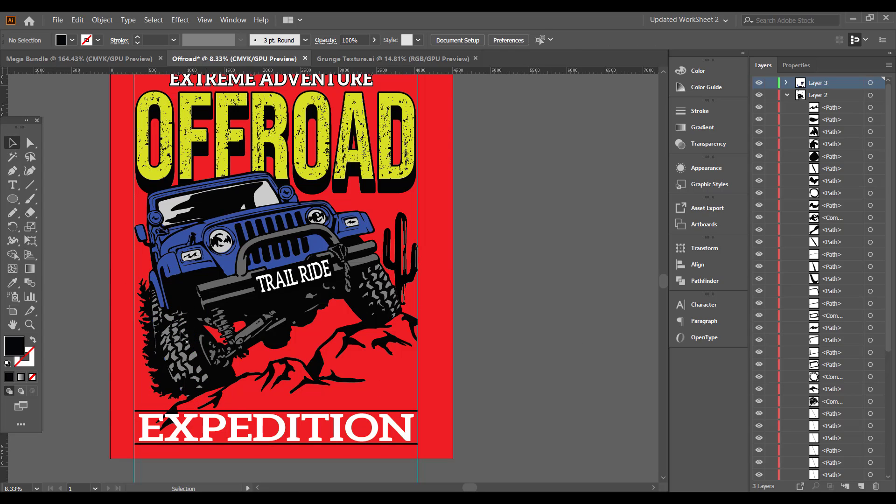
click(171, 362)
drag(171, 279, 172, 266)
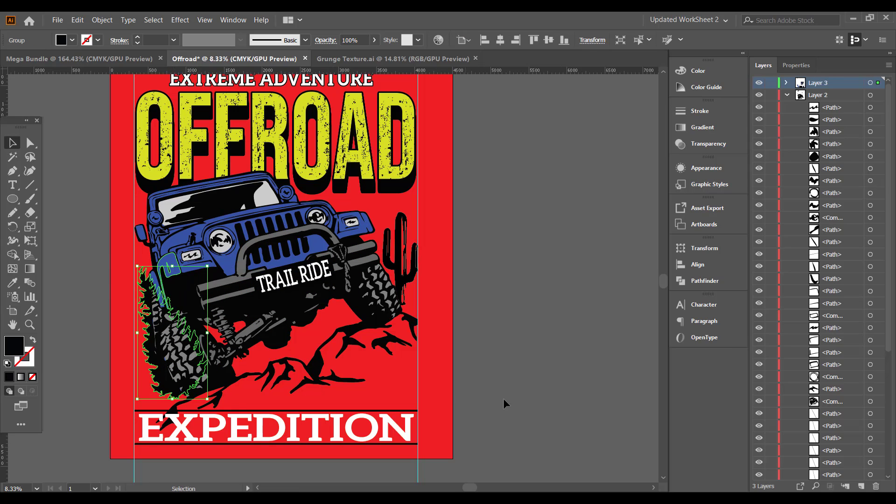
click(518, 397)
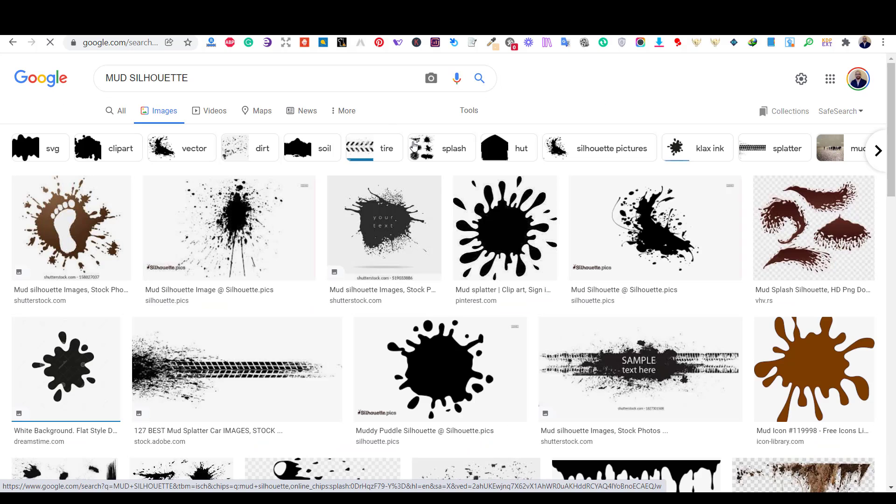
Find a black mud splash image in the browser's MUD SILHOUETTE results, copy it and paste it into the Illustrator design
scroll(421, 148, down, 6)
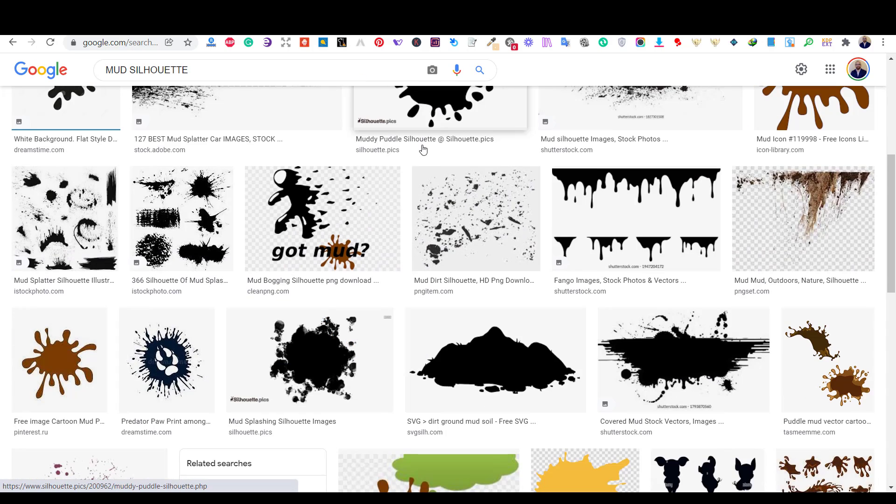
scroll(423, 150, down, 5)
scroll(423, 151, down, 4)
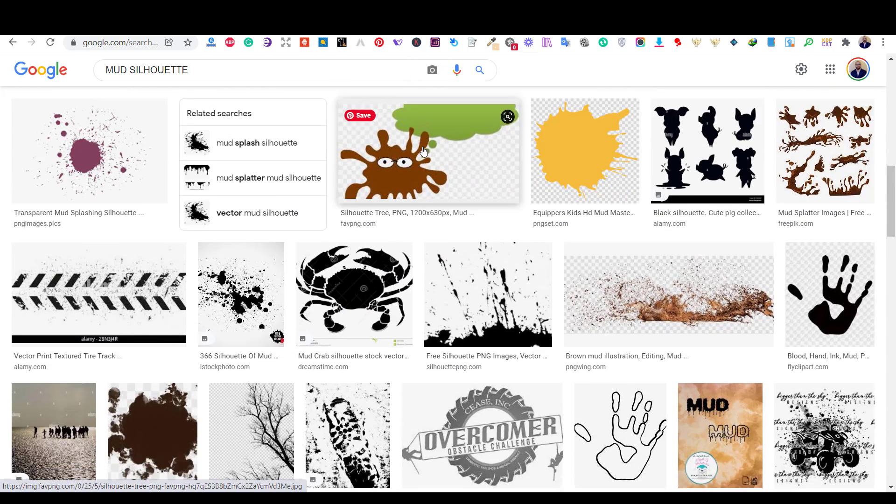
scroll(517, 245, down, 10)
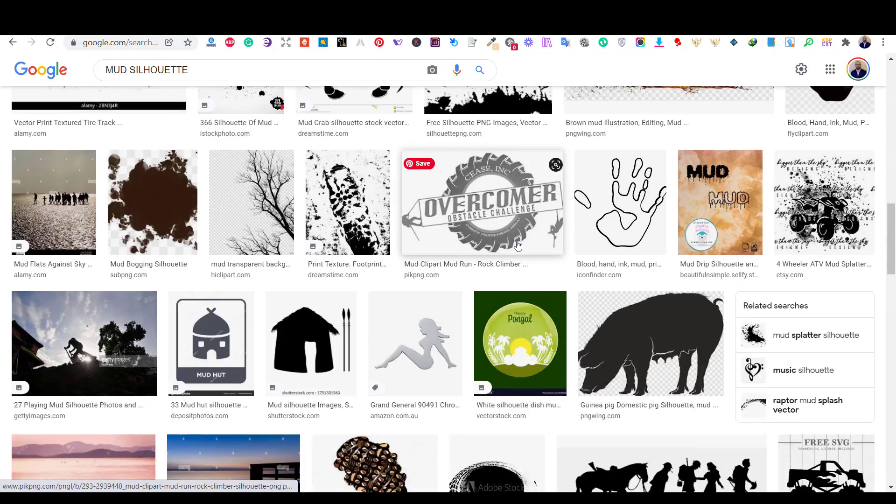
scroll(517, 245, up, 11)
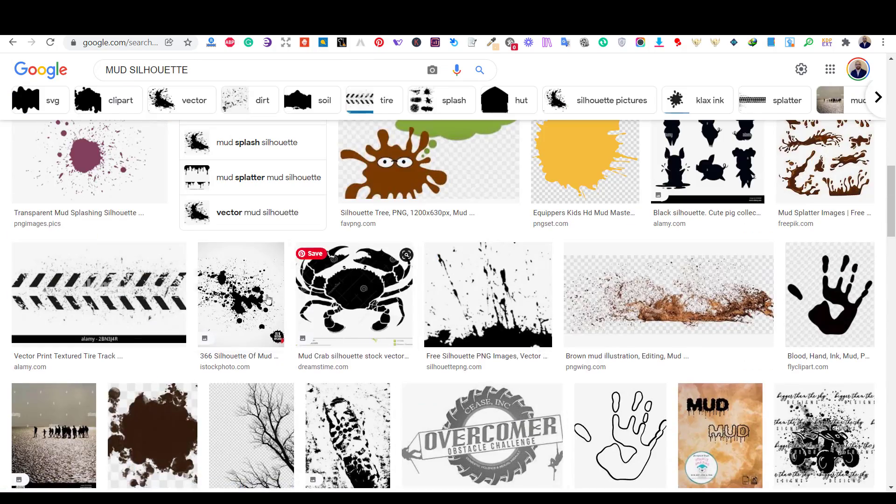
click(241, 294)
right_click(663, 266)
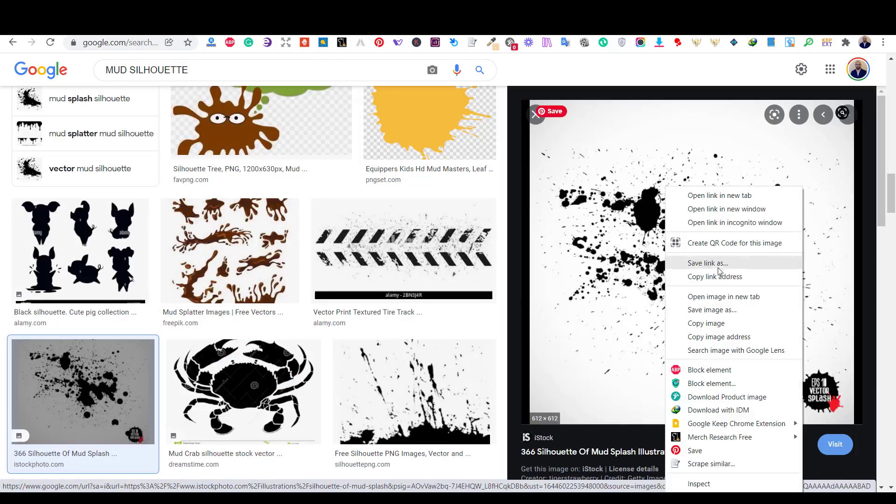
click(705, 323)
click(416, 498)
key(ctrl+v)
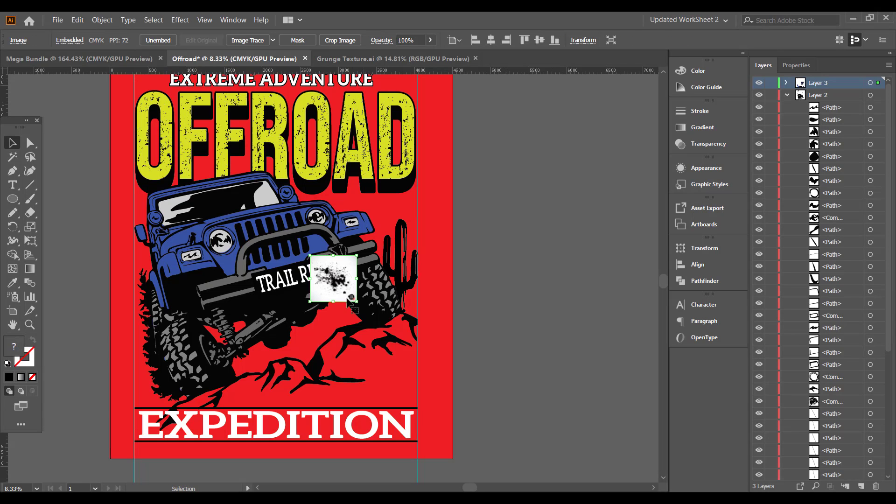
Trace the pasted mud splash image in black and white, ignoring white, and expand the tracing into paths
click(247, 41)
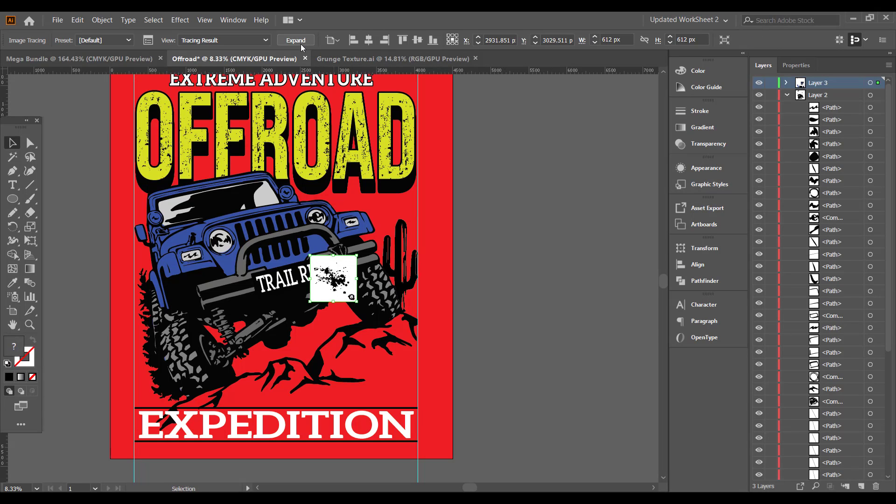
click(148, 40)
click(522, 273)
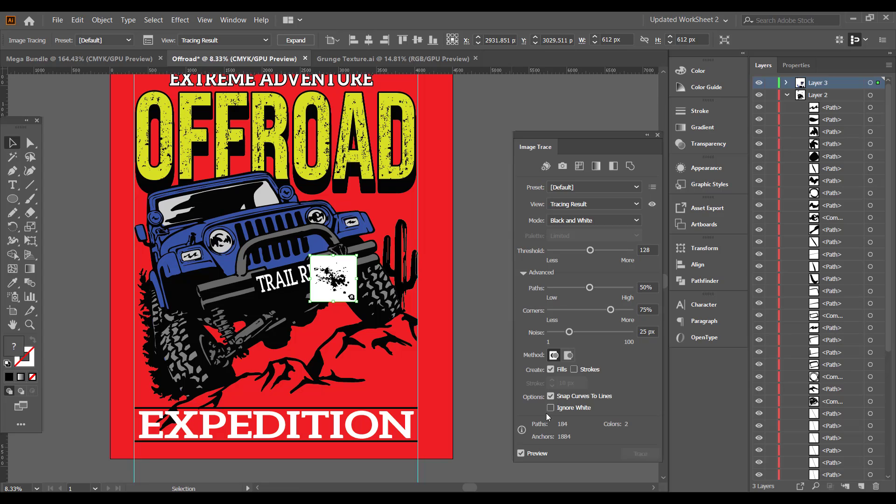
click(551, 396)
click(295, 40)
Place the mud splash below the rocks above the right half of EXPEDITION, with an overlapping copy beside it and its stray specks erased
mouse_move(344, 285)
mouse_down()
mouse_move(363, 379)
mouse_move(388, 381)
mouse_move(408, 347)
mouse_move(280, 378)
mouse_move(308, 338)
mouse_up()
click(445, 326)
click(388, 365)
click(419, 344)
drag(295, 384, 396, 392)
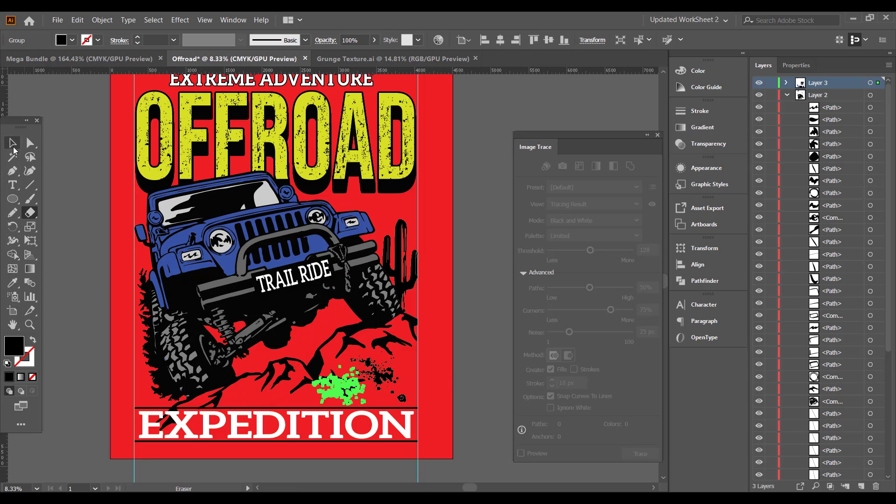
click(472, 316)
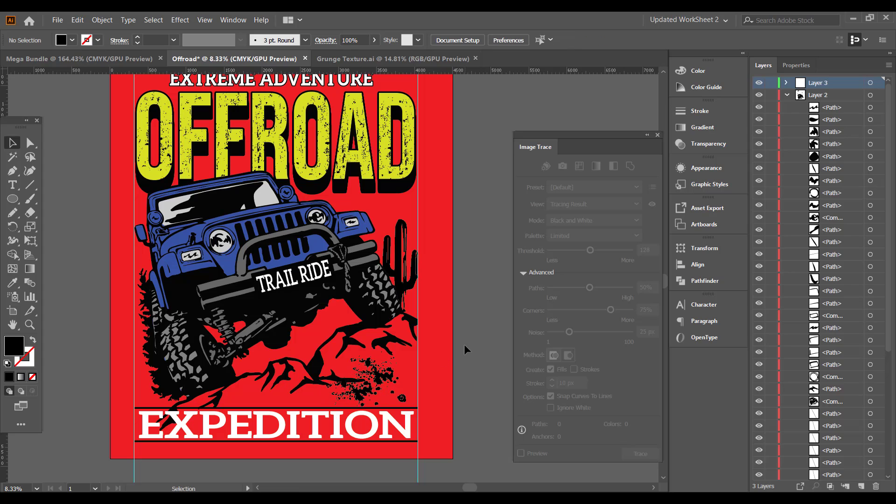
Copy the mud splash to the left under the rocks, between the left tyre and the first splash, and flatten it slightly
drag(361, 393, 261, 388)
drag(278, 354, 280, 364)
click(458, 377)
Erase the jeep artwork's rock lines that overlap the left part of the EXPEDITION text
click(288, 391)
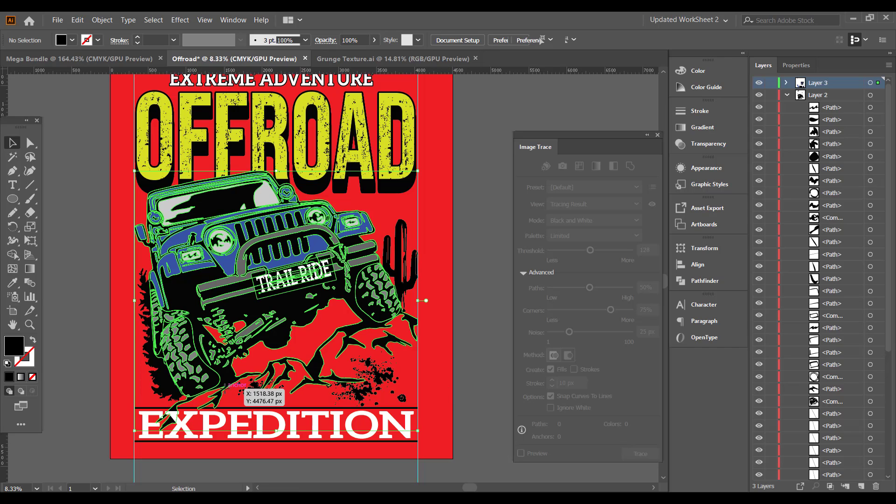
key(shift+e)
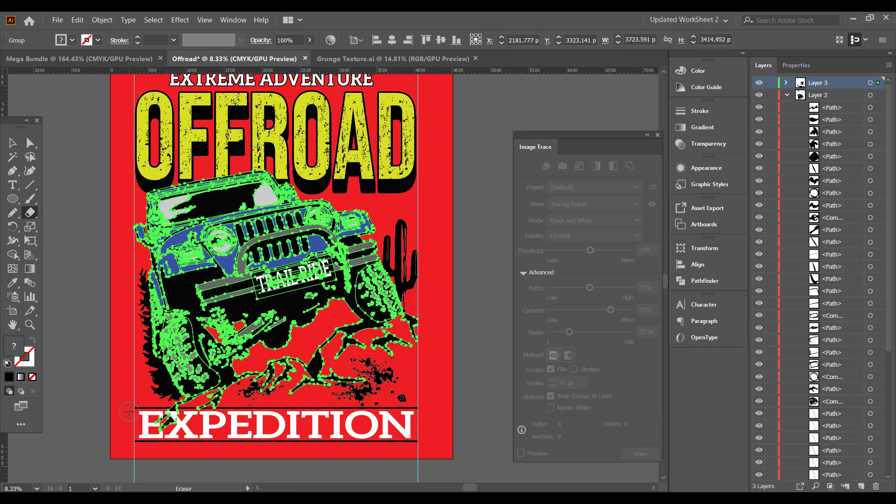
drag(129, 408, 281, 422)
click(13, 143)
click(465, 219)
key(ctrl+minus)
click(204, 20)
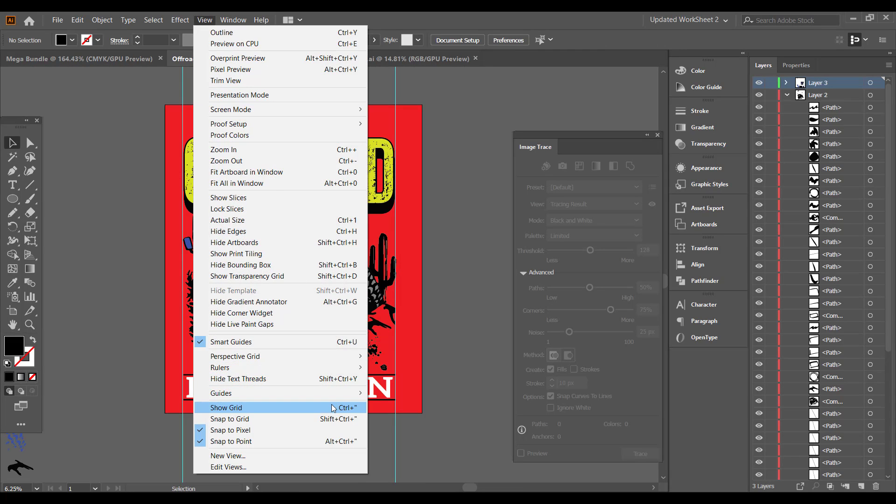
click(329, 343)
click(202, 20)
click(269, 341)
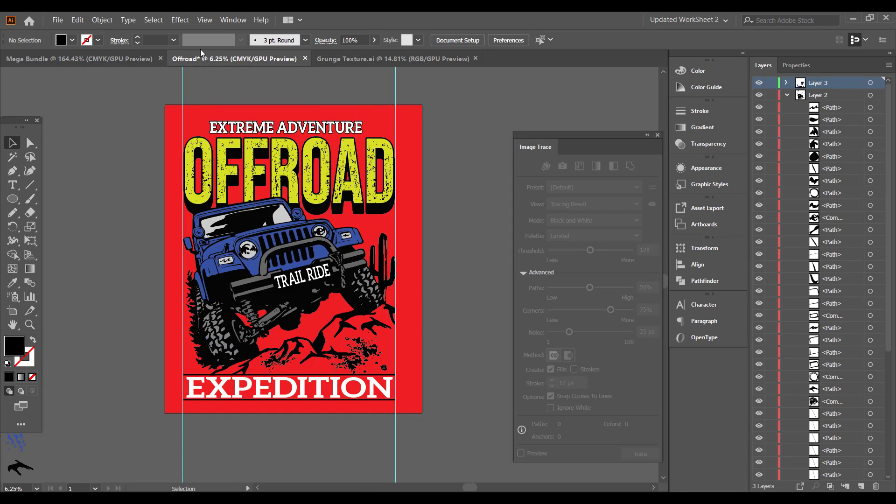
Hide the two vertical guides around the design
click(204, 20)
mouse_move(317, 393)
click(402, 394)
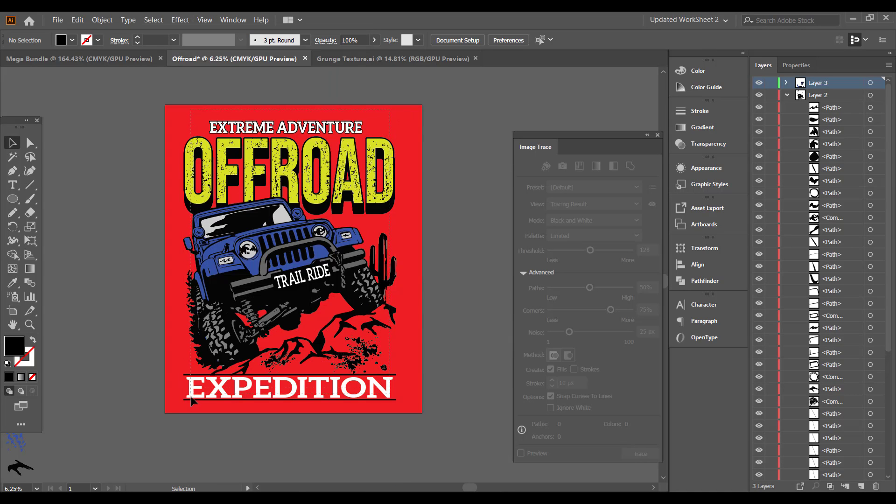
Select the entire artwork and enlarge it slightly around its centre on the red background
click(206, 399)
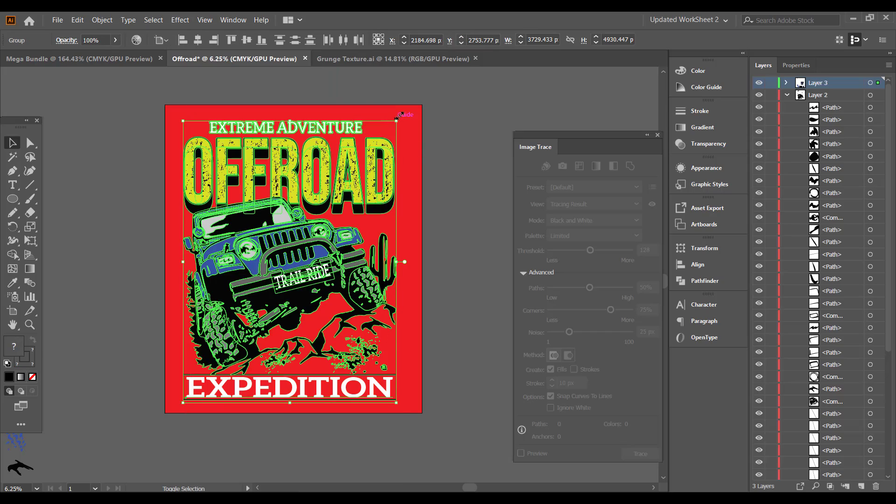
drag(397, 120, 403, 111)
click(455, 153)
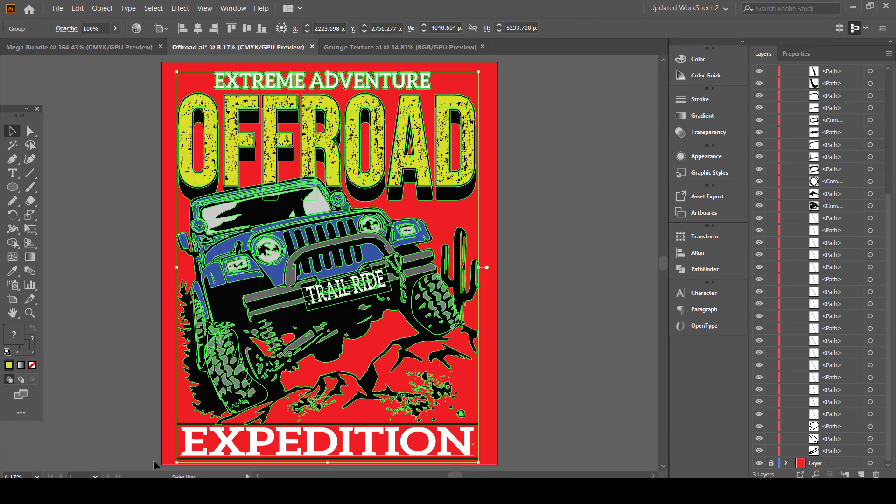
Expand the selected artwork, including the OFFROAD lettering and its shadow, into plain paths
scroll(156, 256, down, 1)
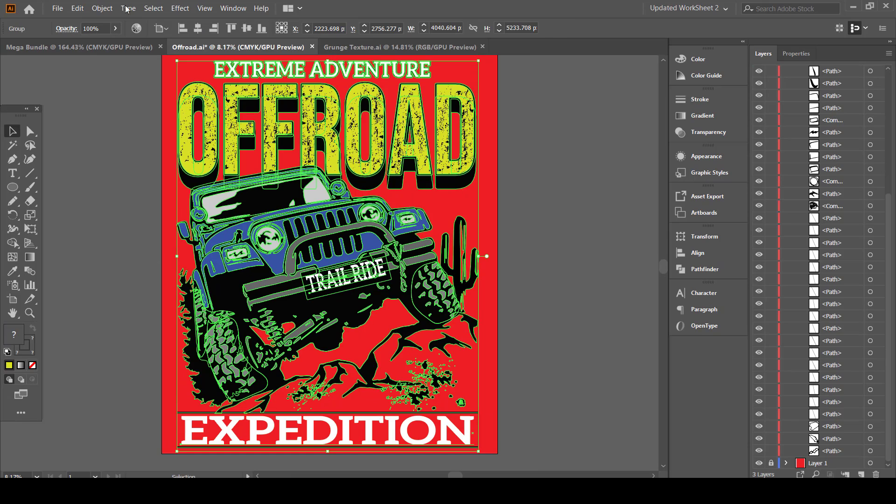
click(102, 8)
click(112, 126)
click(41, 174)
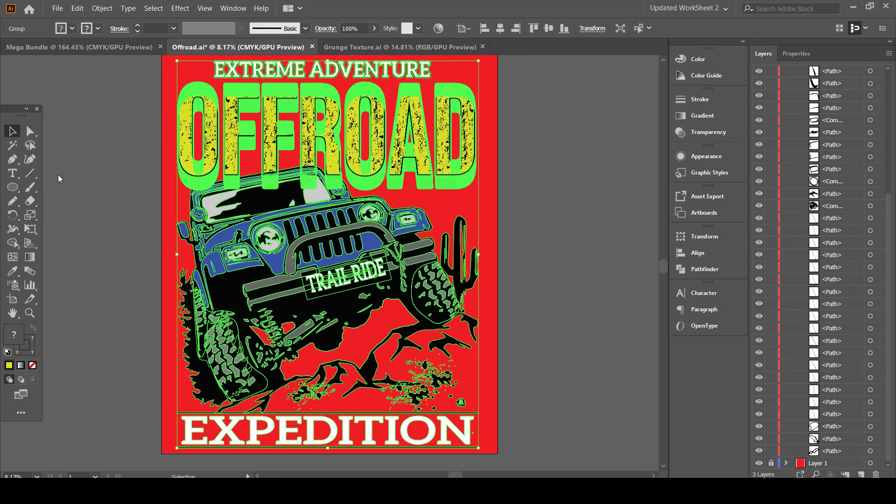
click(565, 197)
drag(149, 449, 201, 440)
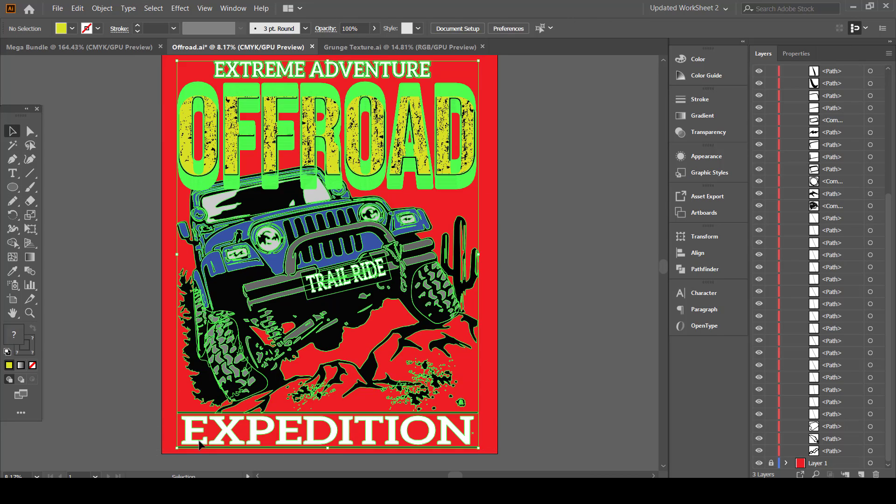
click(546, 317)
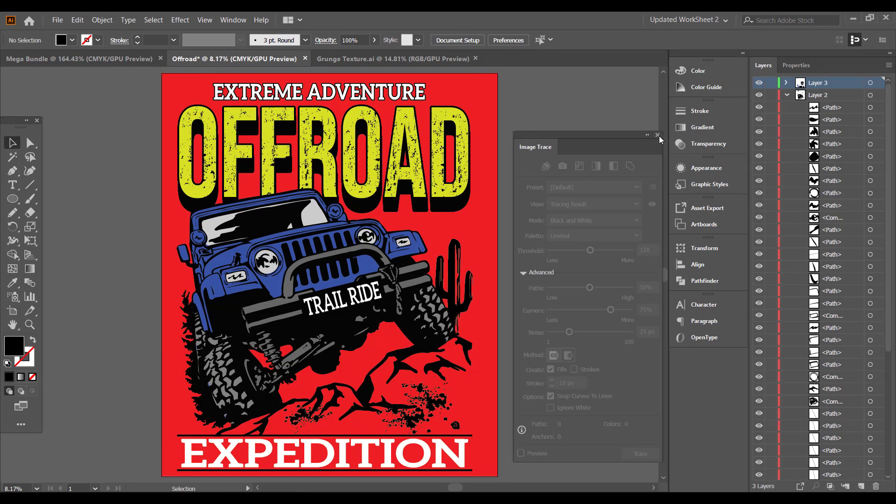
Close the Image Trace settings, isolate the jeep group, copy all of its artwork and leave isolation
click(658, 135)
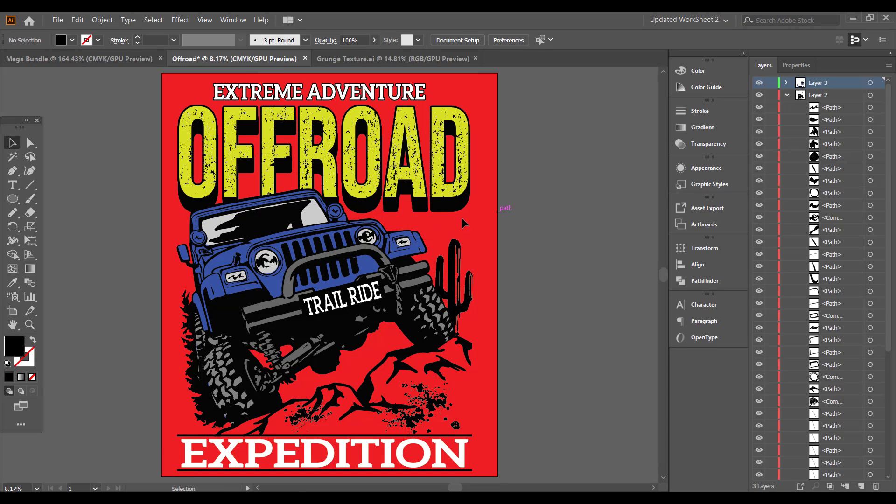
click(388, 258)
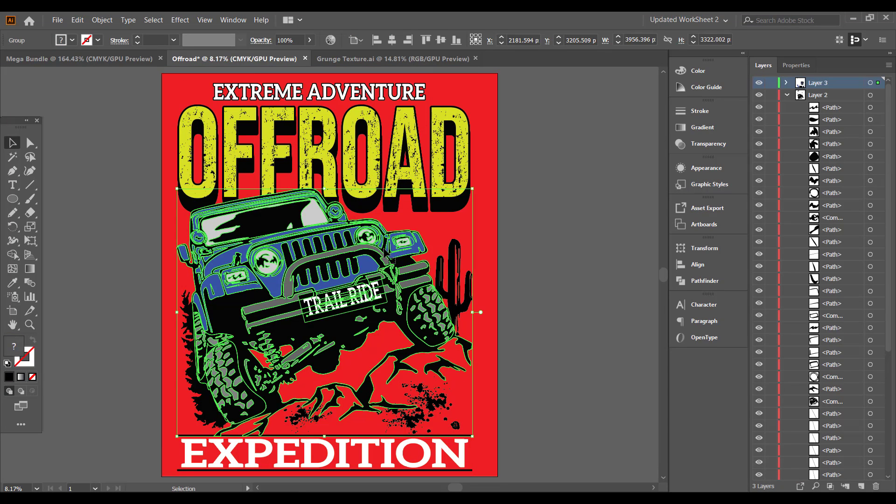
double_click(371, 256)
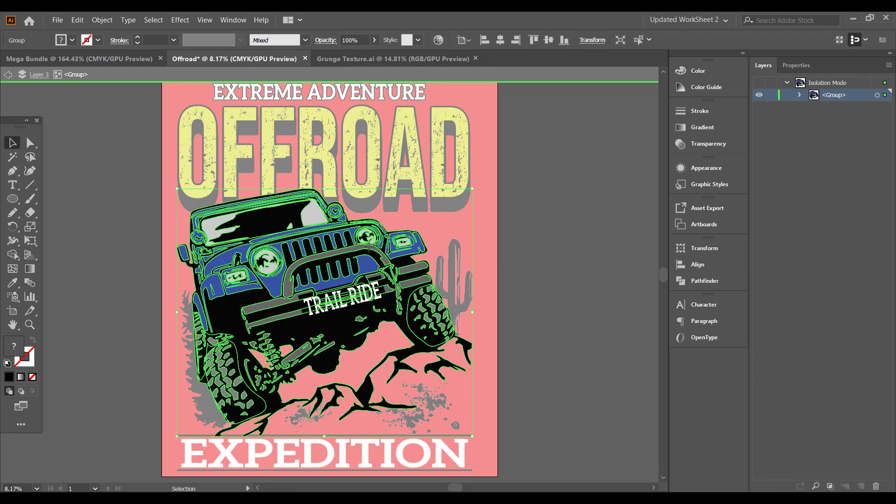
double_click(492, 265)
double_click(360, 240)
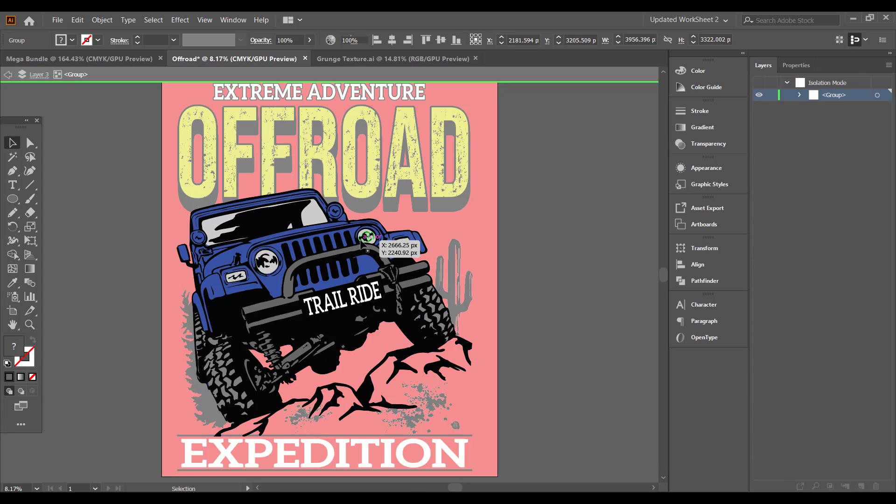
key(ctrl+a)
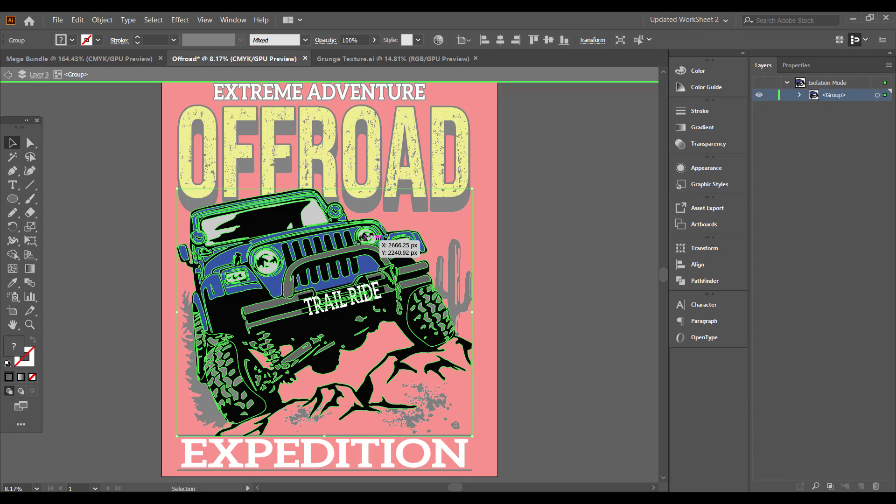
double_click(530, 236)
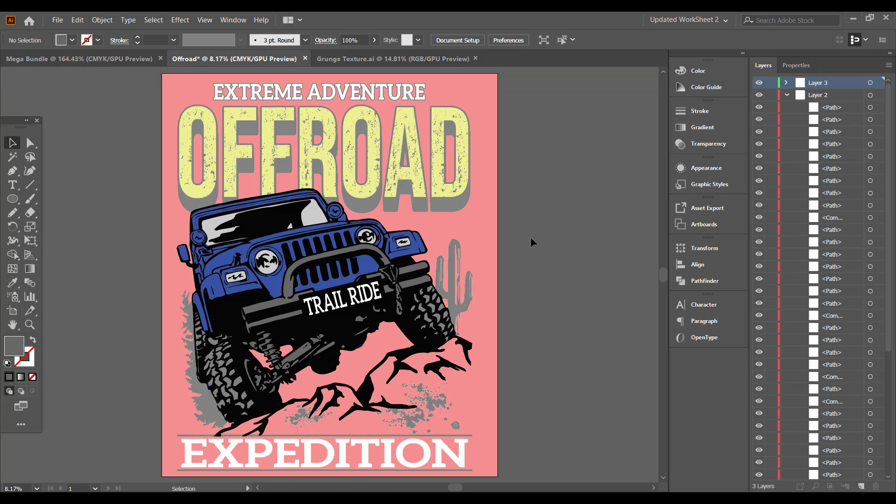
Group the cactus, the pine tree and the OFFROAD lettering and create an opacity mask for the group
click(468, 276)
shift+click(206, 392)
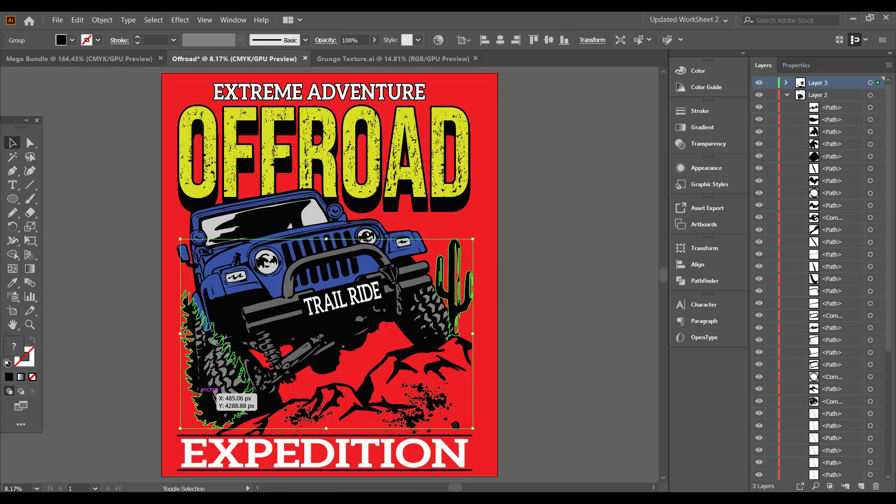
shift+click(322, 157)
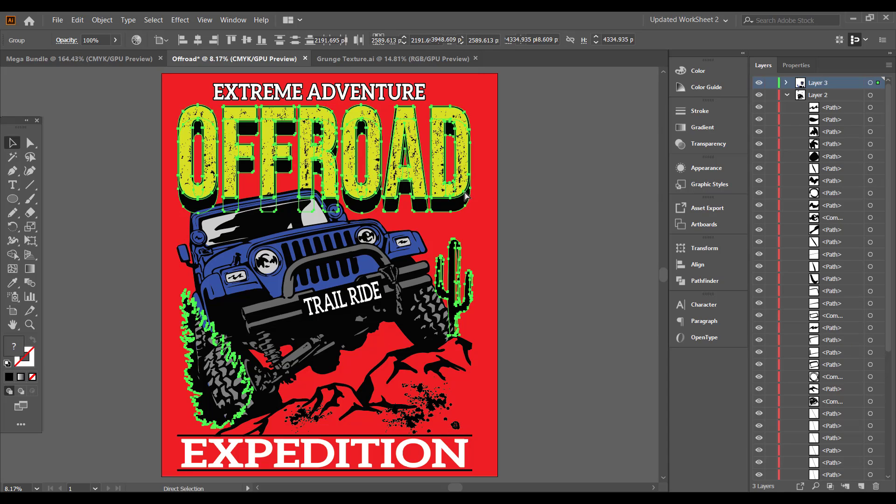
click(532, 208)
click(702, 147)
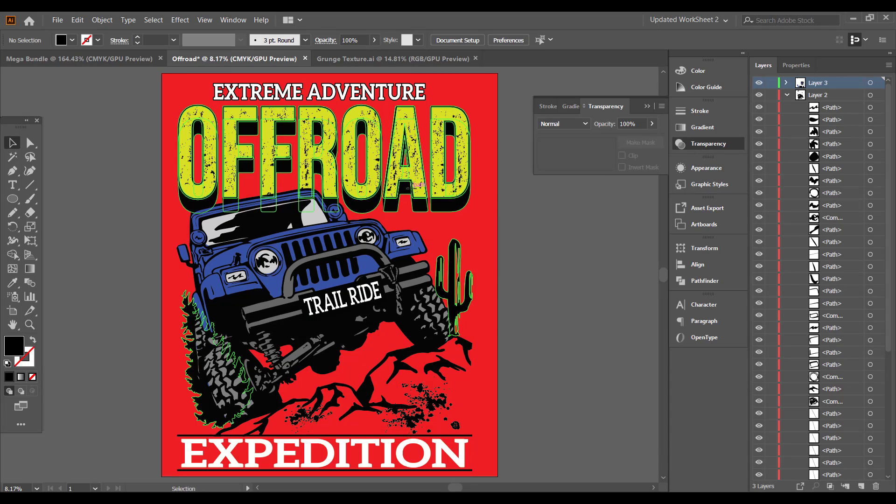
click(455, 173)
click(630, 143)
Paste the jeep copy in place inside the opacity mask and offset its paths by 20 px with round joins
click(603, 161)
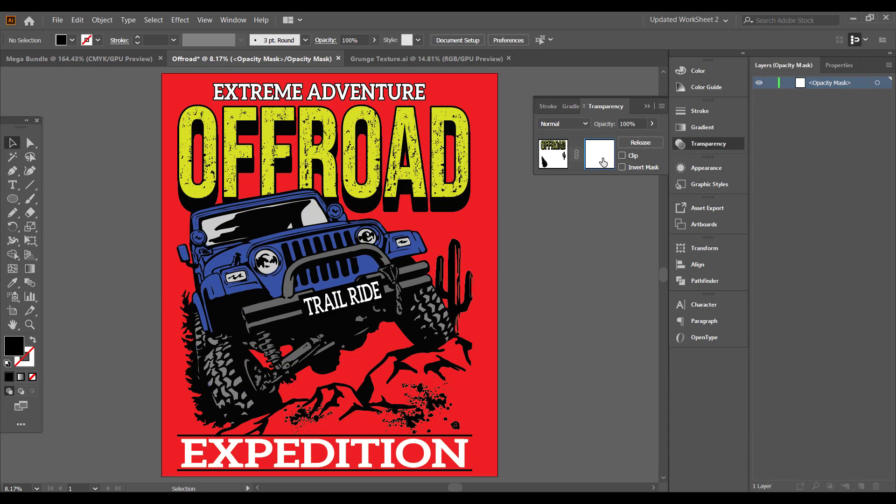
key(ctrl+f)
click(91, 20)
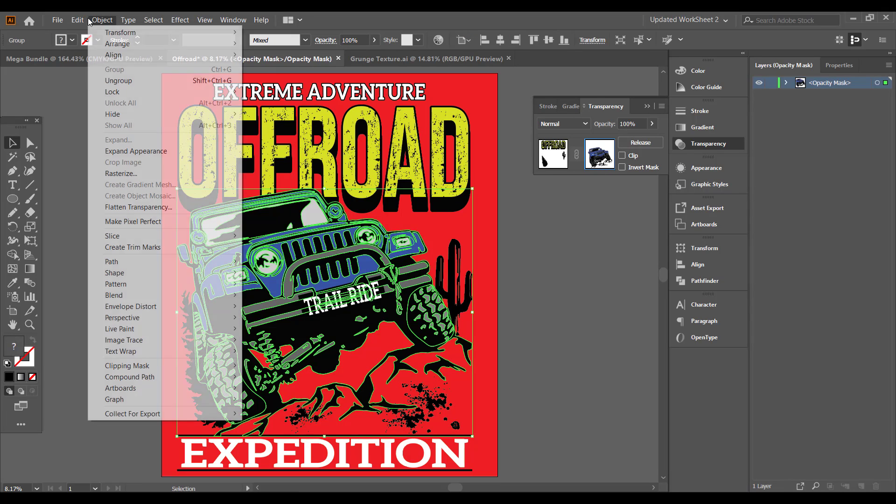
mouse_move(180, 261)
click(270, 297)
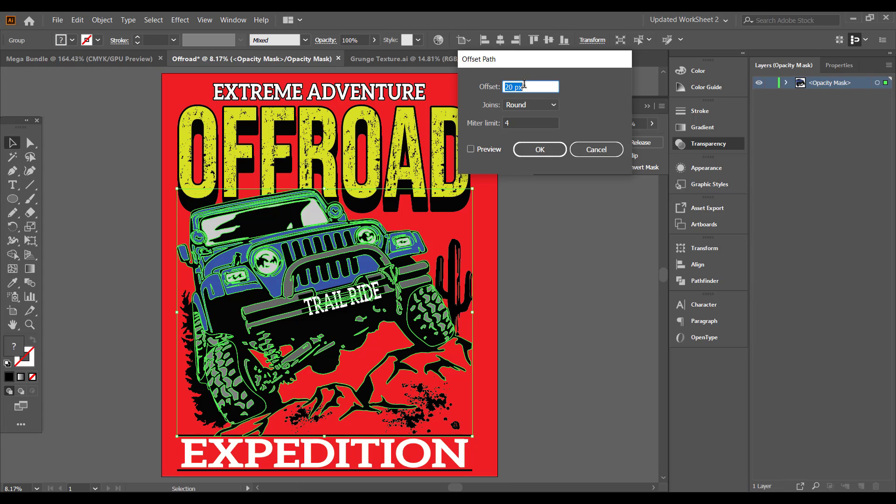
click(469, 149)
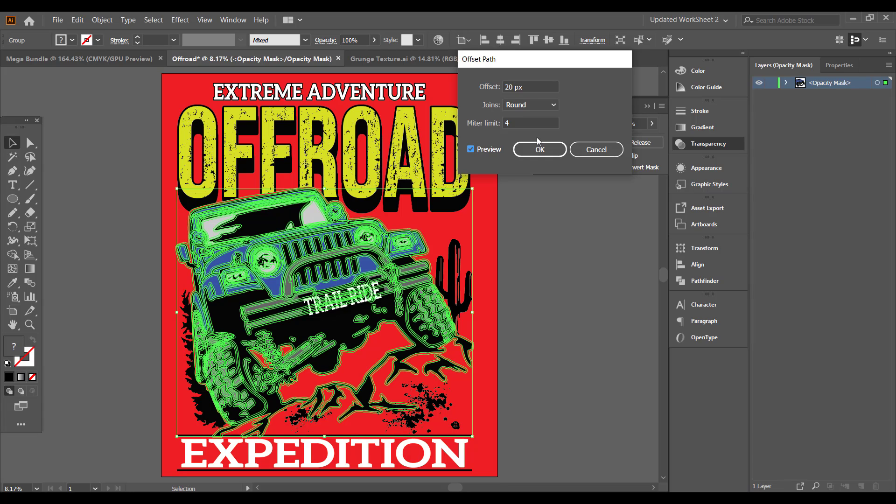
click(508, 86)
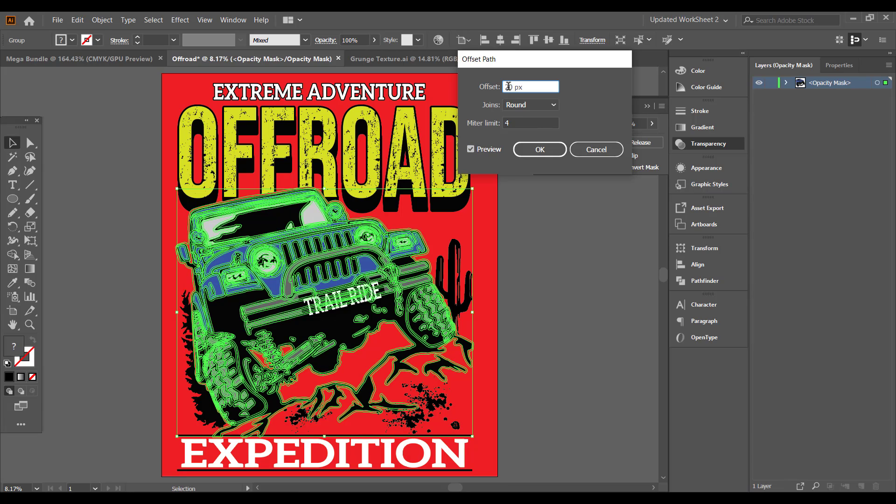
click(531, 151)
Unite the original and offset jeep shapes in the mask and fill the result black
click(686, 281)
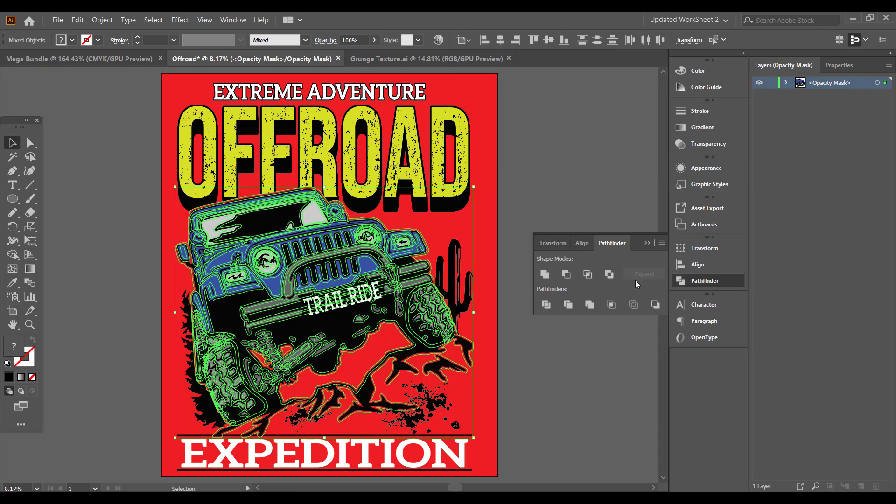
click(552, 275)
click(72, 40)
click(32, 61)
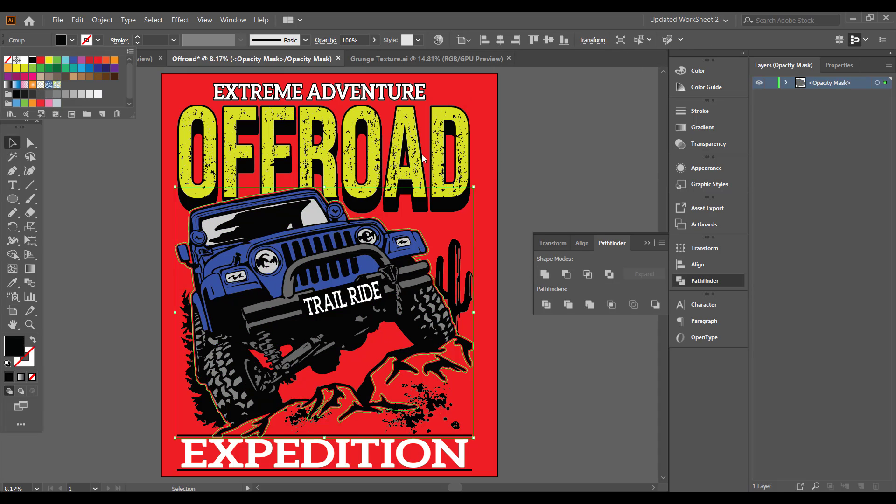
click(706, 139)
click(647, 242)
click(591, 185)
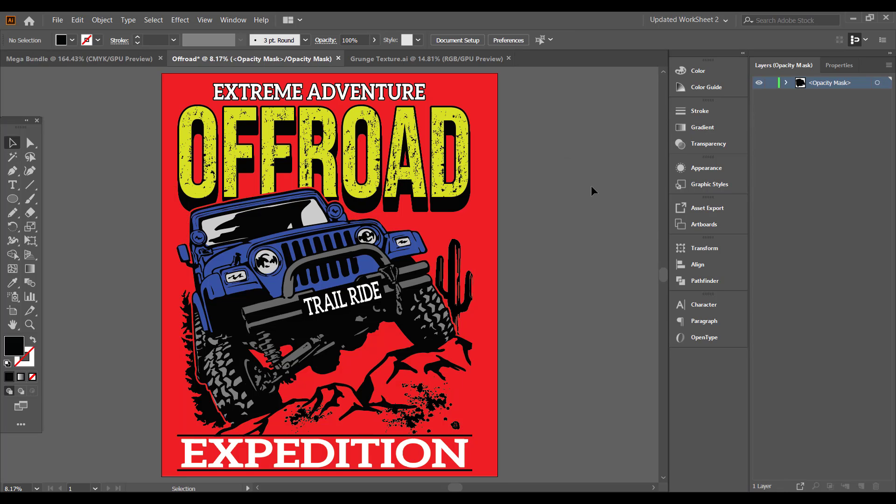